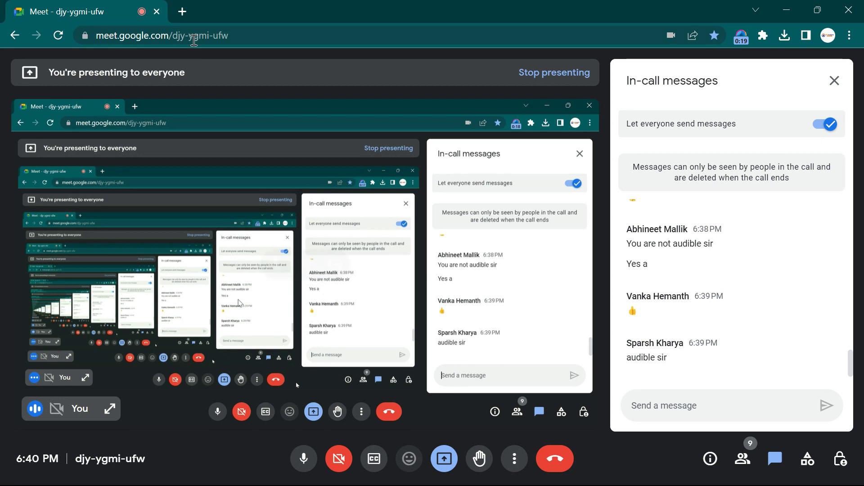
- Open a new browser tab next to the Google Meet call
{"action": "left_click", "coordinate": [183, 11]}
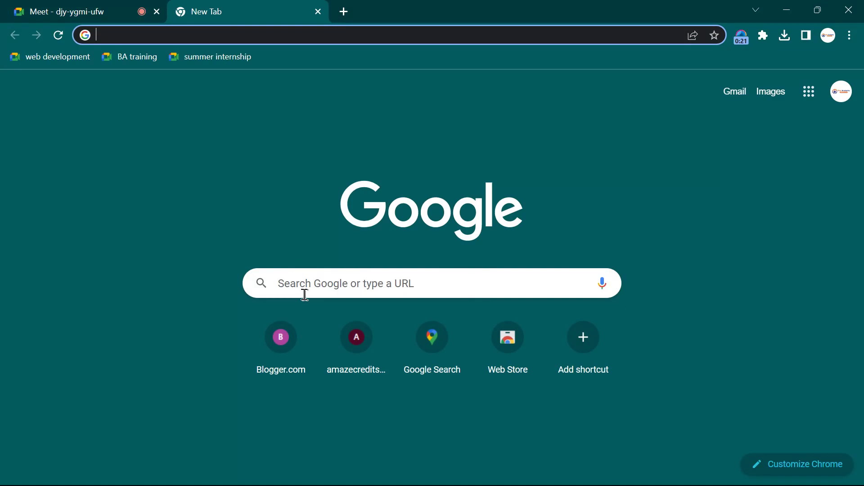
- Search Google for '000webhost' and open the official 000WebHost result
{"action": "left_click", "coordinate": [304, 292]}
{"action": "type", "text": "000"}
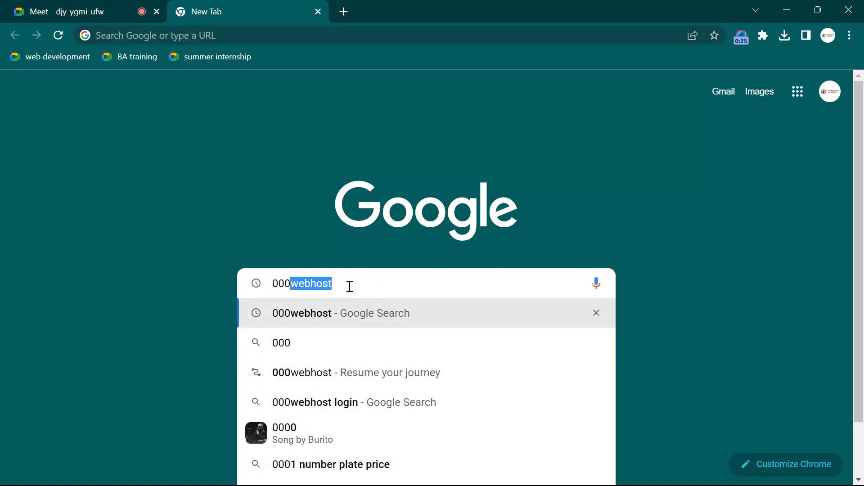
{"action": "left_click", "coordinate": [350, 287]}
{"action": "double_click", "coordinate": [351, 287]}
{"action": "left_click", "coordinate": [354, 286]}
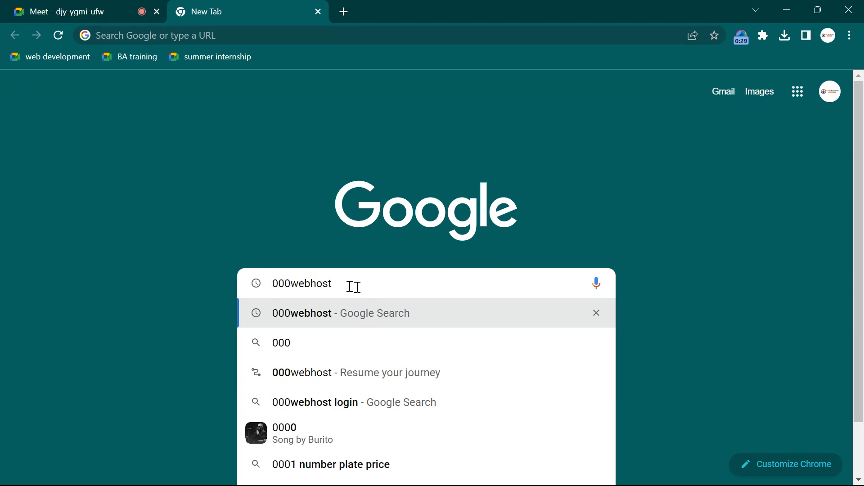
{"action": "key", "text": "Return"}
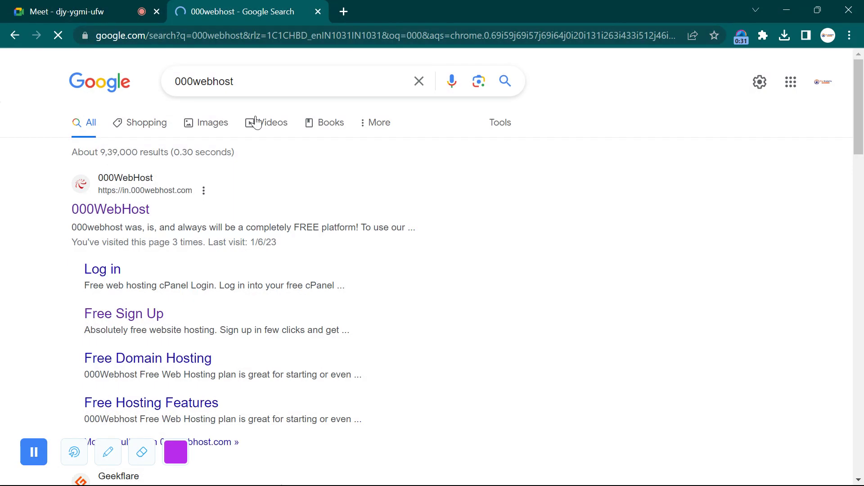
{"action": "double_click", "coordinate": [248, 81]}
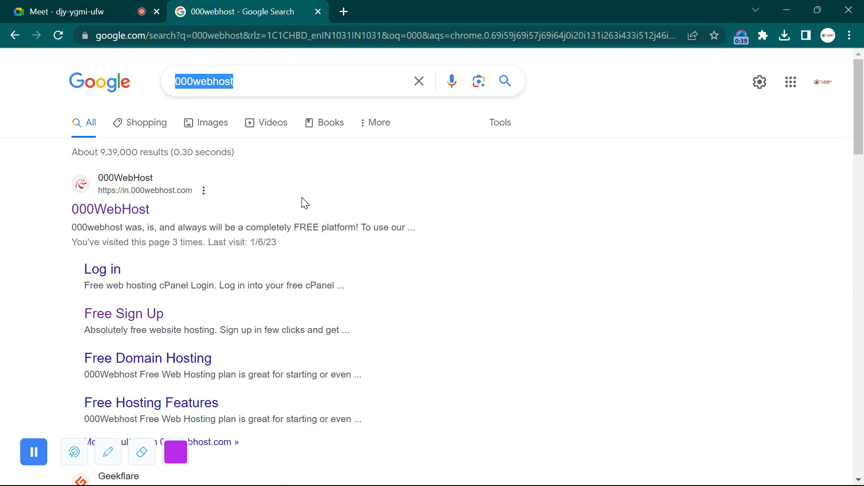
{"action": "left_click", "coordinate": [112, 213]}
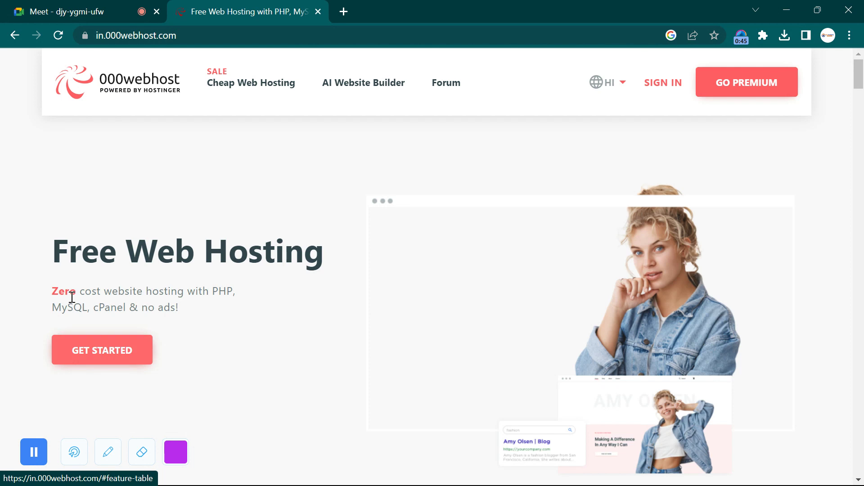
- Highlight the Free Web Hosting headline and its no-ads promise, then jump to the pricing table
{"action": "left_click_drag", "start_coordinate": [49, 247], "coordinate": [353, 263]}
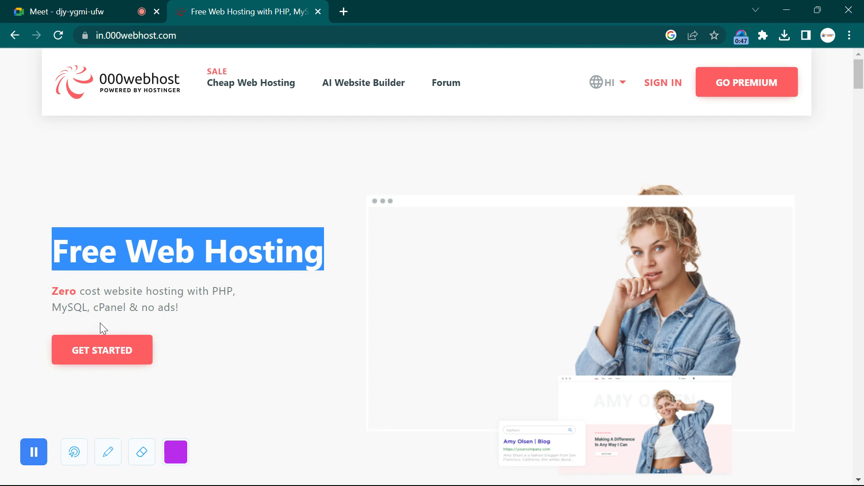
{"action": "left_click", "coordinate": [110, 354]}
{"action": "scroll", "coordinate": [179, 273], "scroll_direction": "up", "scroll_amount": 10}
{"action": "left_click_drag", "start_coordinate": [139, 174], "coordinate": [177, 174]}
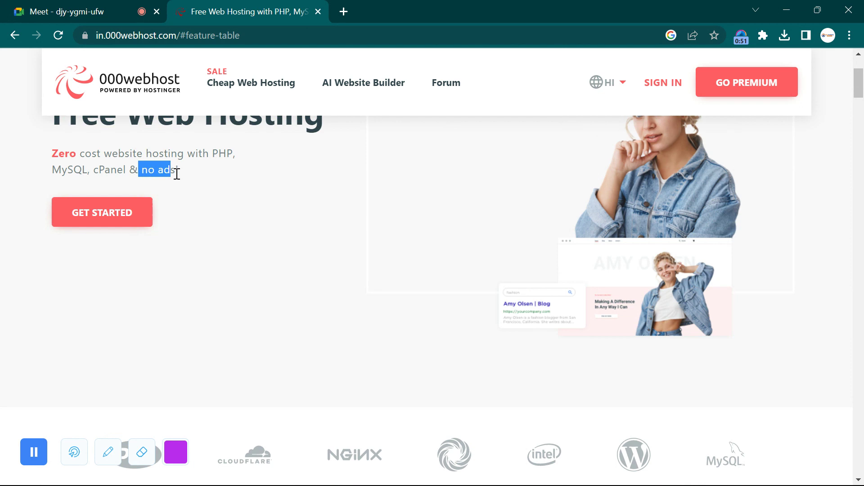
{"action": "left_click", "coordinate": [183, 267]}
{"action": "scroll", "coordinate": [183, 267], "scroll_direction": "down", "scroll_amount": 10}
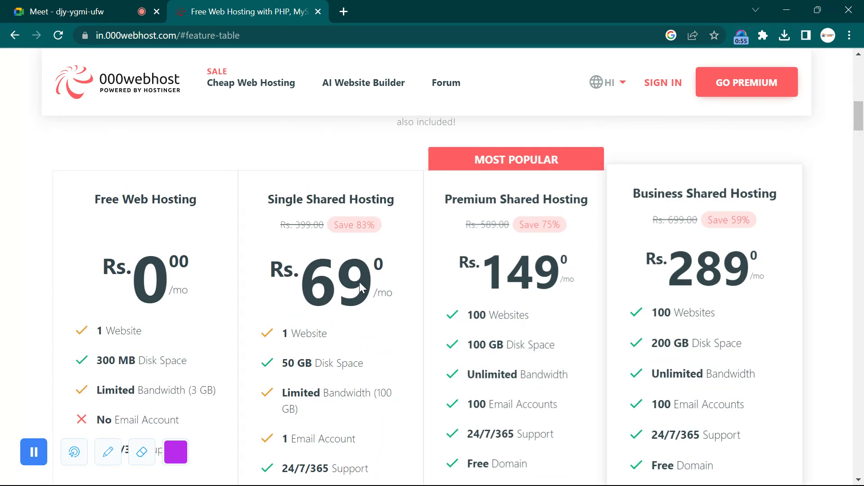
- Examine the Single Shared Hosting plan, including its 1 Email Account feature
{"action": "left_click_drag", "start_coordinate": [269, 192], "coordinate": [401, 202]}
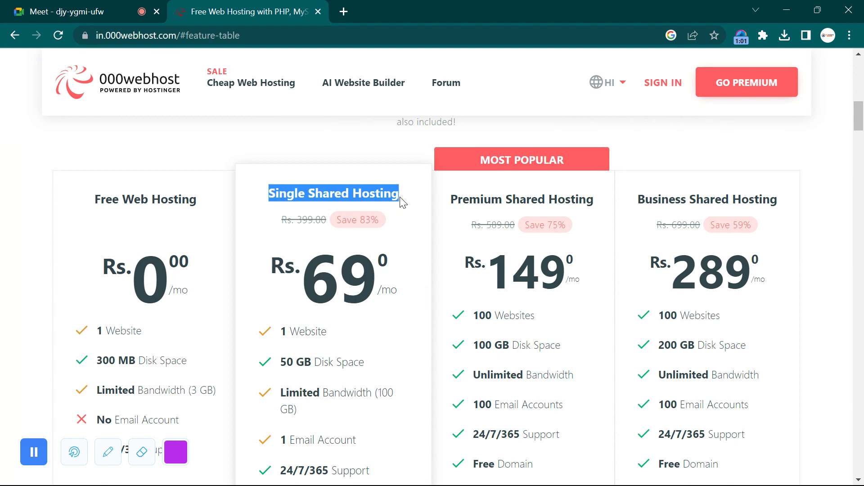
{"action": "scroll", "coordinate": [401, 203], "scroll_direction": "down", "scroll_amount": 3}
{"action": "left_click_drag", "start_coordinate": [283, 210], "coordinate": [393, 228]}
{"action": "left_click_drag", "start_coordinate": [281, 290], "coordinate": [366, 290]}
{"action": "left_click_drag", "start_coordinate": [279, 325], "coordinate": [357, 318]}
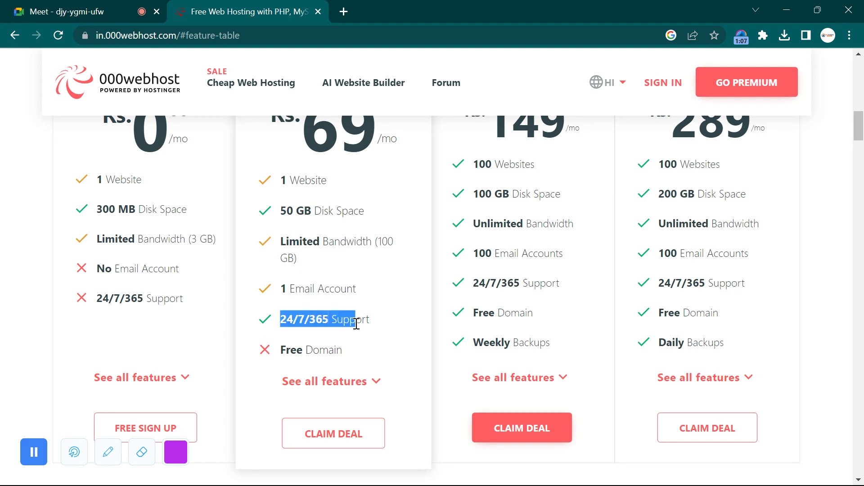
- Check the free plan's 300 MB storage and No Email Account, then choose FREE SIGN UP
{"action": "scroll", "coordinate": [353, 325], "scroll_direction": "up", "scroll_amount": 2}
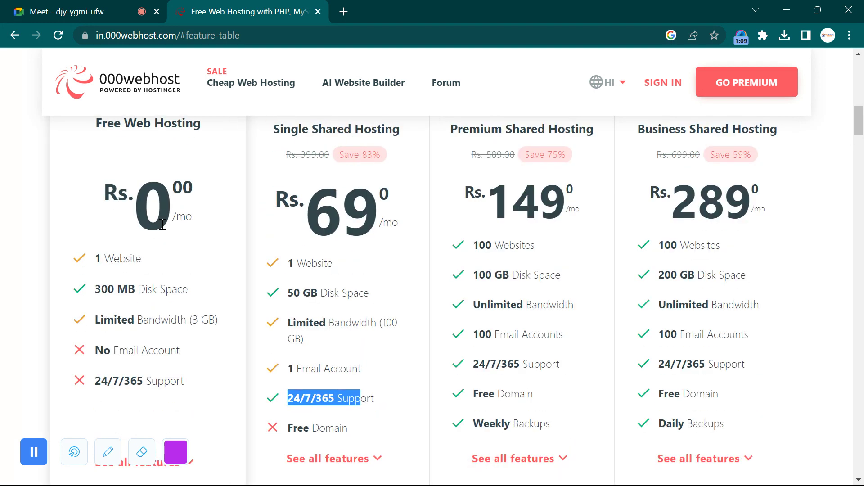
{"action": "scroll", "coordinate": [163, 225], "scroll_direction": "up", "scroll_amount": 2}
{"action": "left_click_drag", "start_coordinate": [92, 204], "coordinate": [233, 214]}
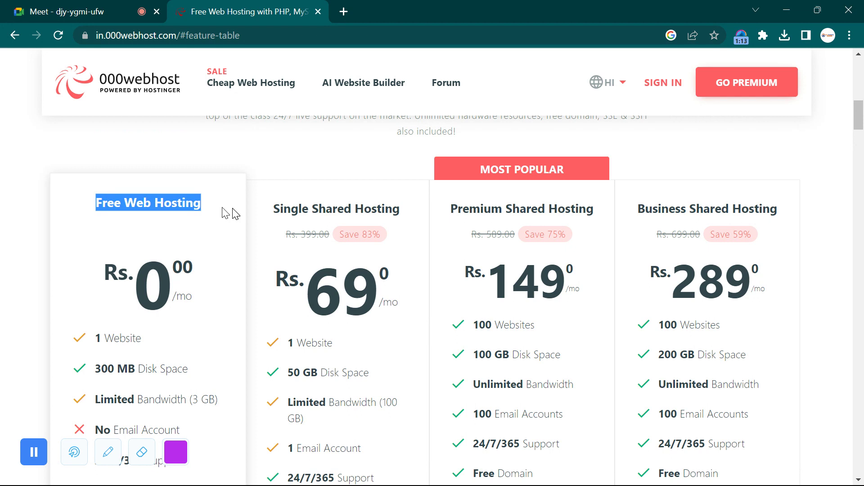
{"action": "scroll", "coordinate": [98, 301], "scroll_direction": "down", "scroll_amount": 3}
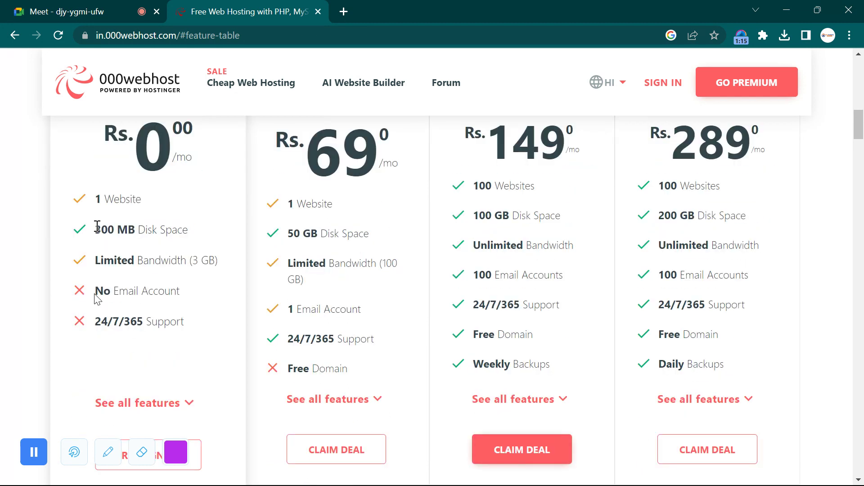
{"action": "left_click_drag", "start_coordinate": [96, 229], "coordinate": [135, 230]}
{"action": "scroll", "coordinate": [135, 229], "scroll_direction": "down", "scroll_amount": 2}
{"action": "left_click", "coordinate": [179, 225]}
{"action": "left_click_drag", "start_coordinate": [179, 225], "coordinate": [96, 229]}
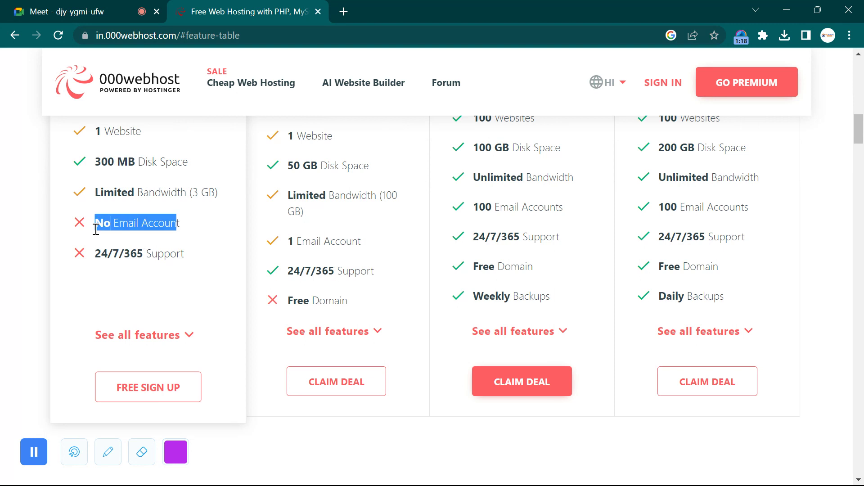
{"action": "left_click", "coordinate": [150, 388]}
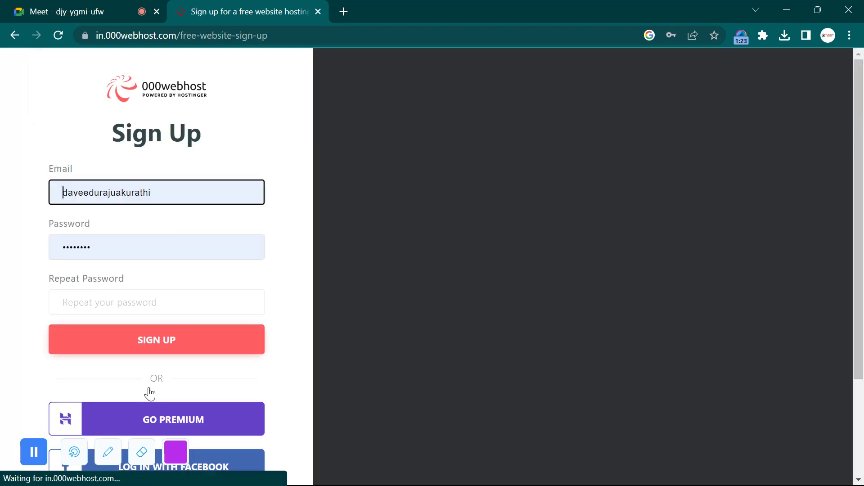
- Replace the autofilled Email field with a new email address
{"action": "scroll", "coordinate": [203, 271], "scroll_direction": "down", "scroll_amount": 3}
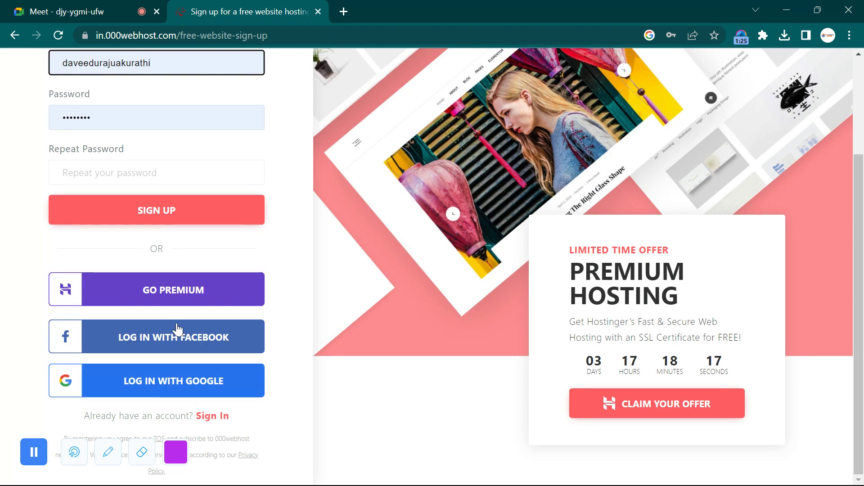
{"action": "scroll", "coordinate": [180, 290], "scroll_direction": "up", "scroll_amount": 3}
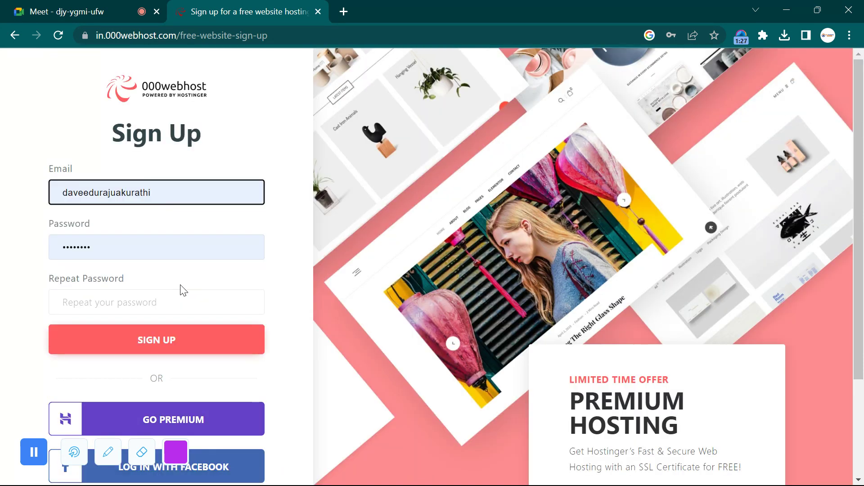
{"action": "scroll", "coordinate": [180, 290], "scroll_direction": "down", "scroll_amount": 2}
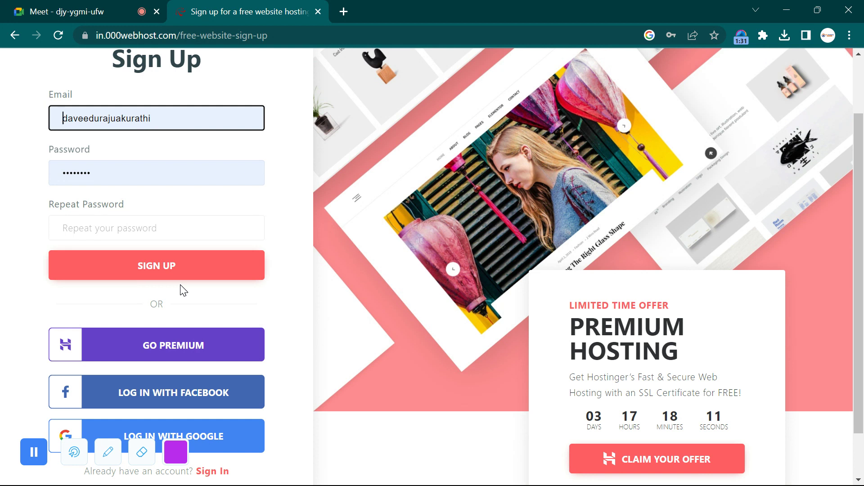
{"action": "scroll", "coordinate": [183, 290], "scroll_direction": "down", "scroll_amount": 1}
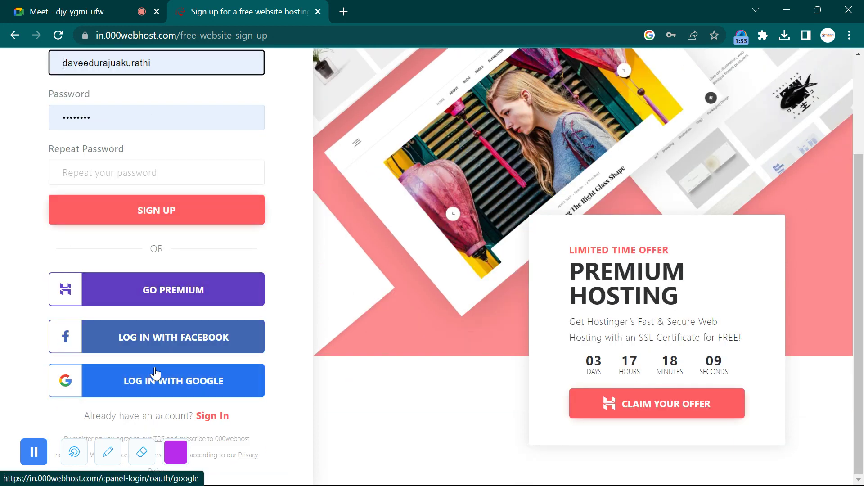
{"action": "scroll", "coordinate": [167, 380], "scroll_direction": "up", "scroll_amount": 3}
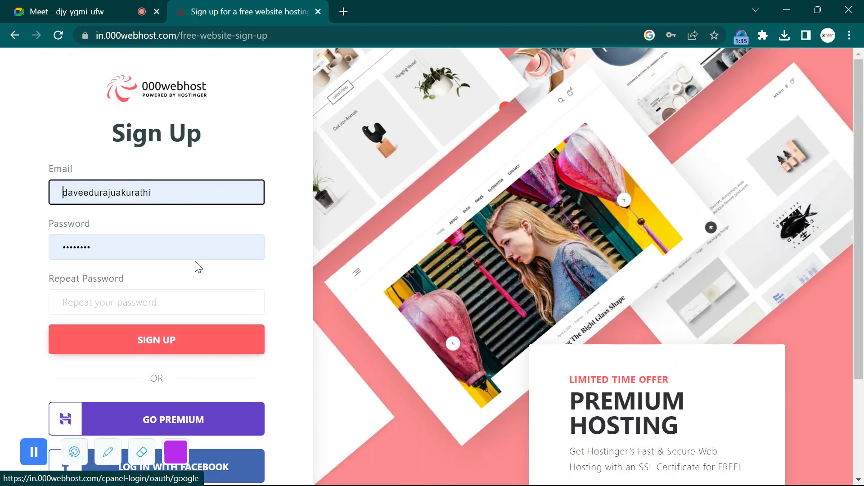
{"action": "left_click", "coordinate": [176, 200]}
{"action": "key", "text": "BackSpace"}
{"action": "key", "text": "BackSpace"}
{"action": "key", "text": "BackSpace"}
{"action": "key", "text": "BackSpace"}
{"action": "key", "text": "BackSpace"}
{"action": "key", "text": "BackSpace"}
{"action": "key", "text": "BackSpace"}
{"action": "key", "text": "BackSpace"}
{"action": "key", "text": "BackSpace"}
{"action": "key", "text": "BackSpace"}
{"action": "key", "text": "BackSpace"}
{"action": "key", "text": "BackSpace"}
{"action": "key", "text": "BackSpace"}
{"action": "key", "text": "BackSpace"}
{"action": "key", "text": "BackSpace"}
{"action": "key", "text": "BackSpace"}
{"action": "key", "text": "BackSpace"}
{"action": "key", "text": "BackSpace"}
{"action": "key", "text": "BackSpace"}
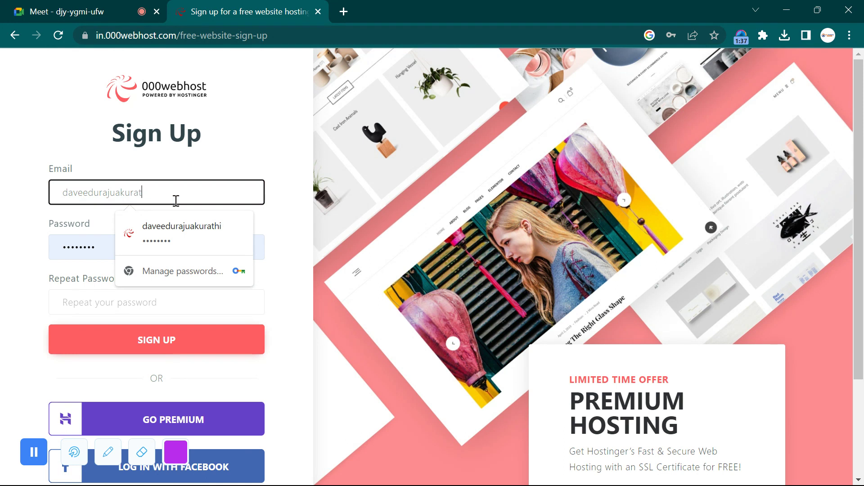
{"action": "type", "text": "the"}
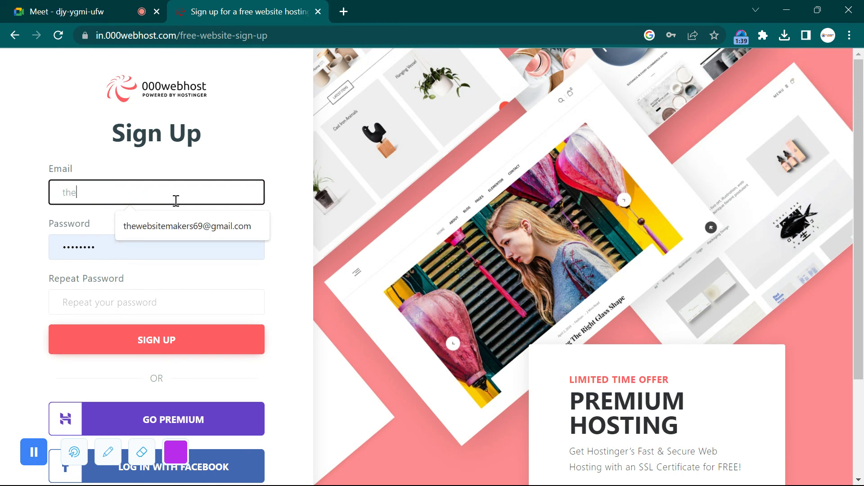
{"action": "left_click", "coordinate": [186, 217]}
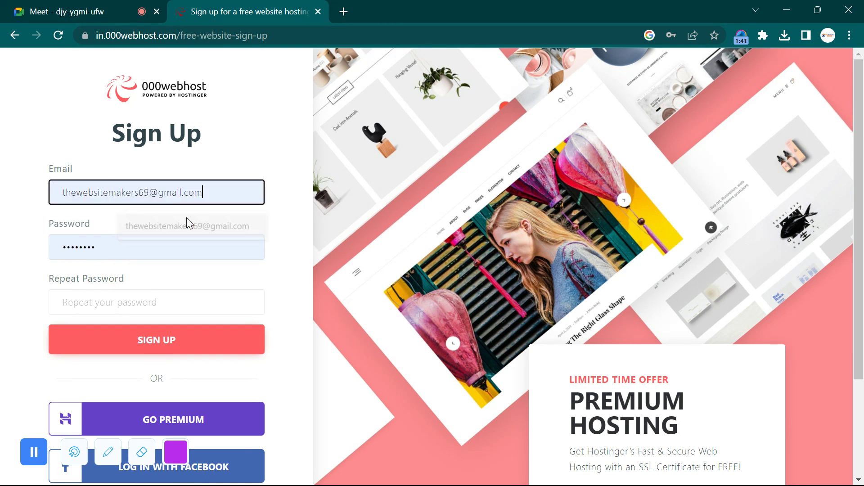
{"action": "left_click", "coordinate": [150, 193]}
{"action": "key", "text": "BackSpace"}
{"action": "key", "text": "BackSpace"}
{"action": "type", "text": "52"}
- Enter a new password in Password and Repeat Password, then submit the sign-up form
{"action": "left_click", "coordinate": [138, 254]}
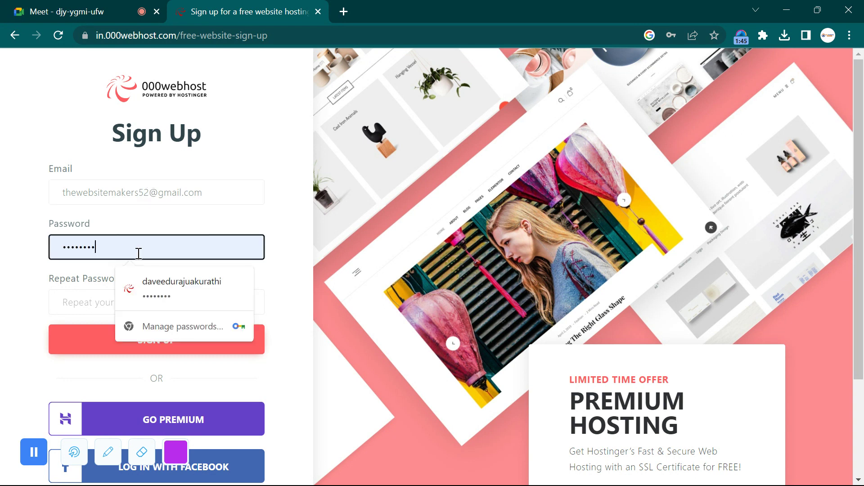
{"action": "key", "text": "BackSpace"}
{"action": "key", "text": "BackSpace"}
{"action": "key", "text": "BackSpace"}
{"action": "key", "text": "BackSpace"}
{"action": "key", "text": "BackSpace"}
{"action": "key", "text": "BackSpace"}
{"action": "key", "text": "BackSpace"}
{"action": "key", "text": "BackSpace"}
{"action": "type", "text": "********"}
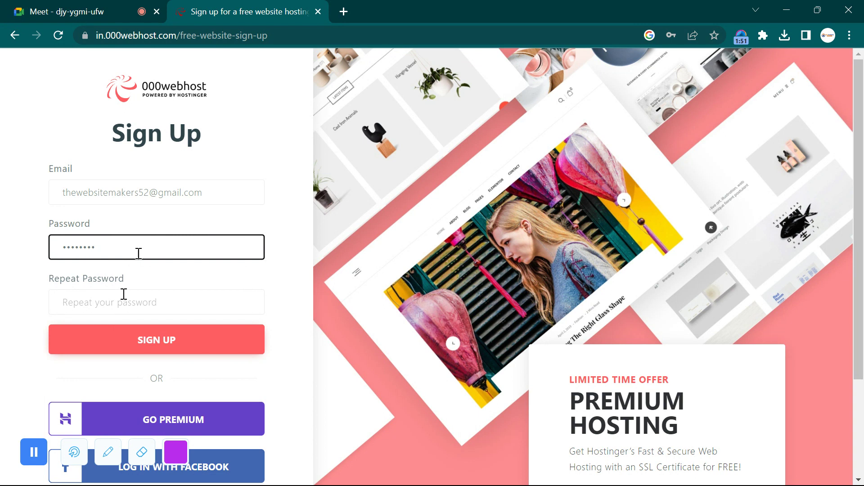
{"action": "left_click", "coordinate": [123, 294]}
{"action": "type", "text": "***"}
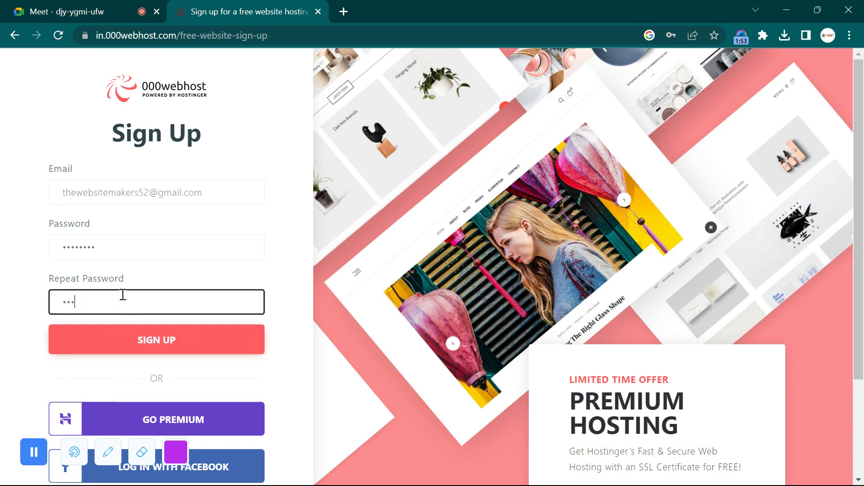
{"action": "type", "text": "*****"}
{"action": "left_click", "coordinate": [145, 346]}
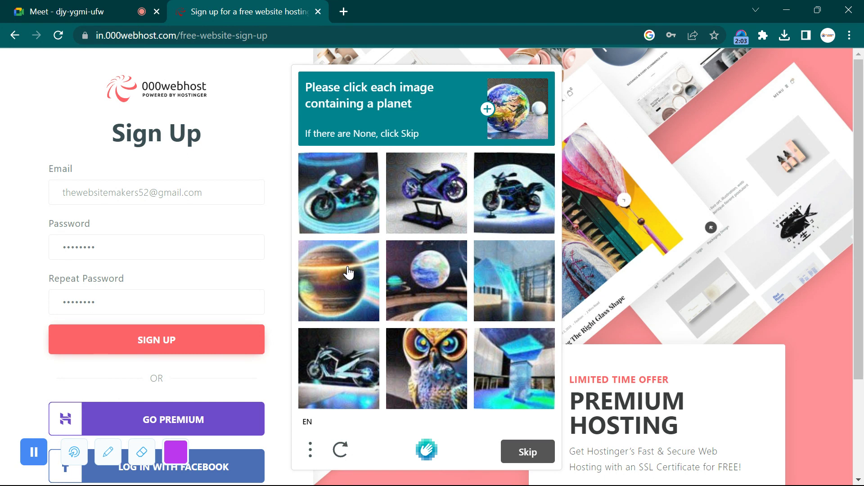
- Select the two planet images in the captcha and verify it
{"action": "left_click", "coordinate": [343, 297]}
{"action": "left_click", "coordinate": [421, 293]}
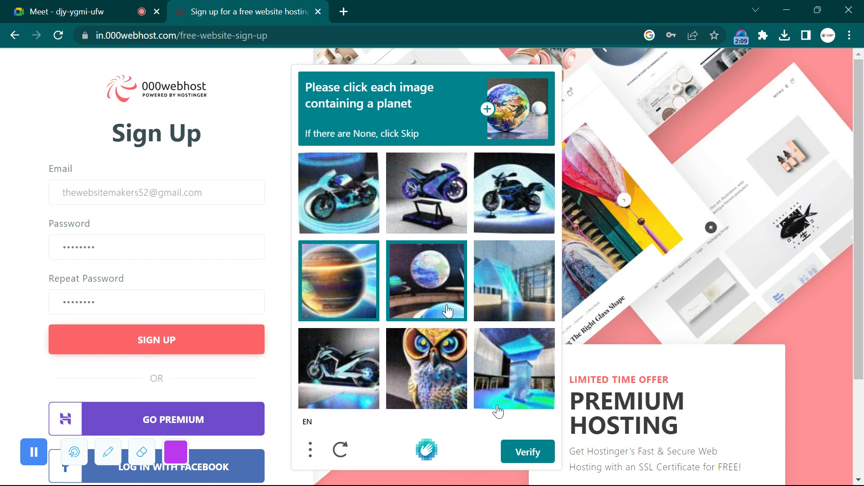
{"action": "left_click", "coordinate": [521, 457]}
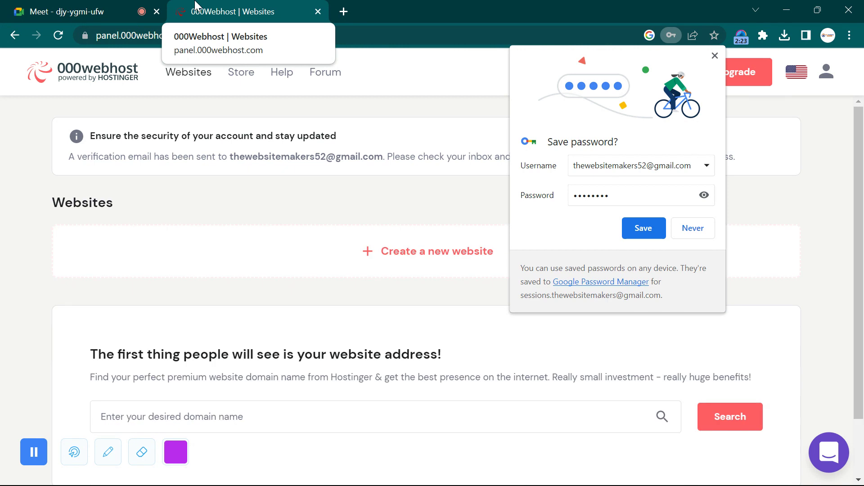
- Save the login password in Chrome, then reload the Websites panel
{"action": "left_click", "coordinate": [646, 232]}
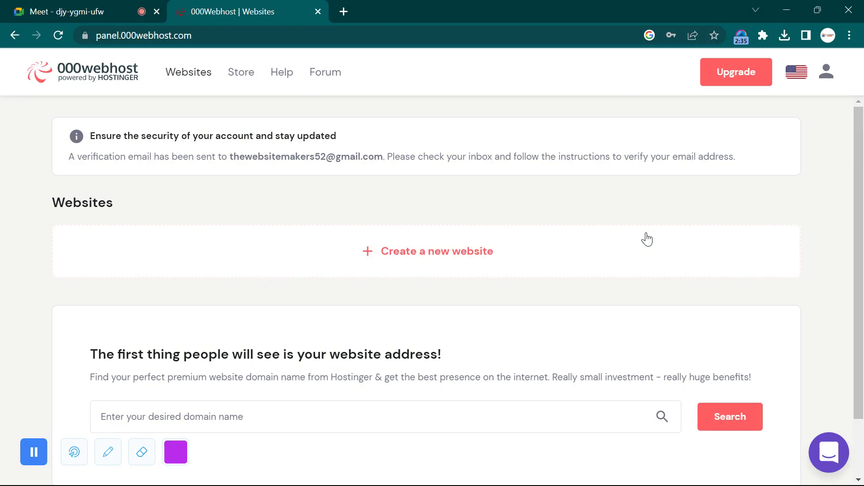
{"action": "left_click_drag", "start_coordinate": [68, 159], "coordinate": [387, 160]}
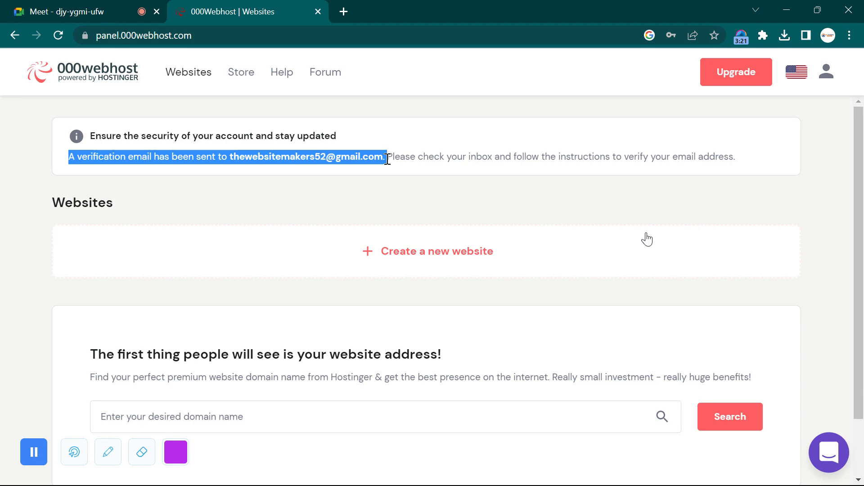
{"action": "left_click", "coordinate": [53, 39]}
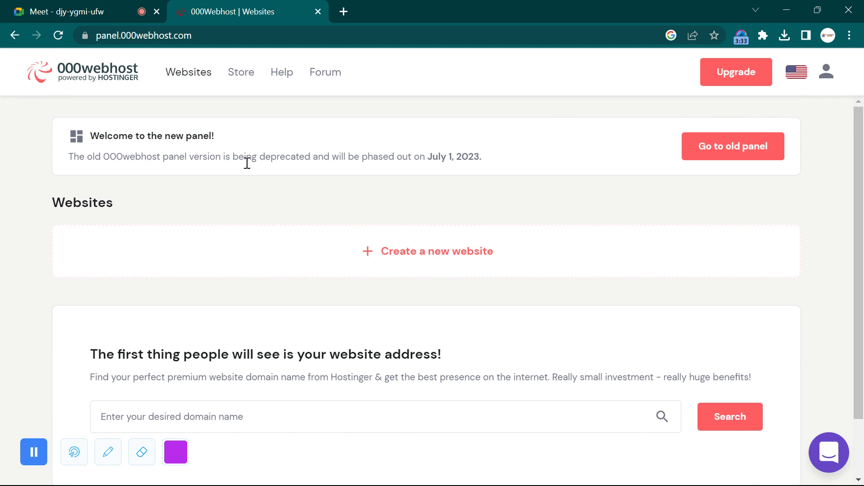
{"action": "scroll", "coordinate": [183, 172], "scroll_direction": "down", "scroll_amount": 1}
{"action": "scroll", "coordinate": [184, 178], "scroll_direction": "up", "scroll_amount": 1}
{"action": "scroll", "coordinate": [224, 235], "scroll_direction": "down", "scroll_amount": 2}
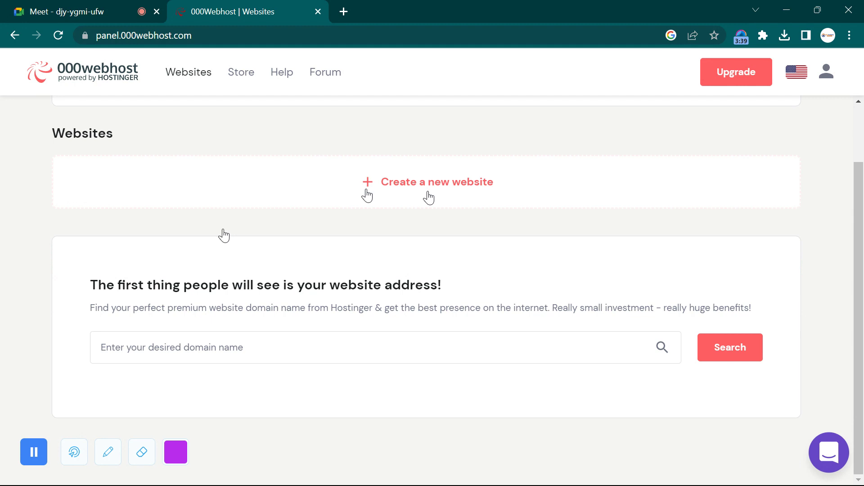
- Start a new website and name it thewebsitemakers, correcting the typed capitals and space
{"action": "left_click", "coordinate": [392, 181]}
{"action": "left_click", "coordinate": [365, 218]}
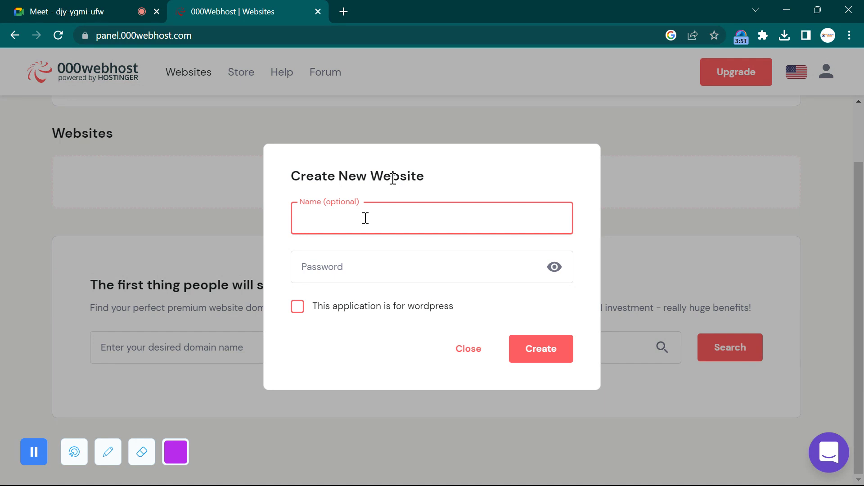
{"action": "type", "text": "The Websitemakers"}
{"action": "left_click", "coordinate": [328, 216]}
{"action": "key", "text": "BackSpace"}
{"action": "key", "text": "BackSpace"}
{"action": "type", "text": "w"}
{"action": "left_click", "coordinate": [308, 217]}
{"action": "key", "text": "BackSpace"}
{"action": "type", "text": "t"}
- Set the website password, tick the WordPress option, and submit the website creation
{"action": "left_click", "coordinate": [343, 262]}
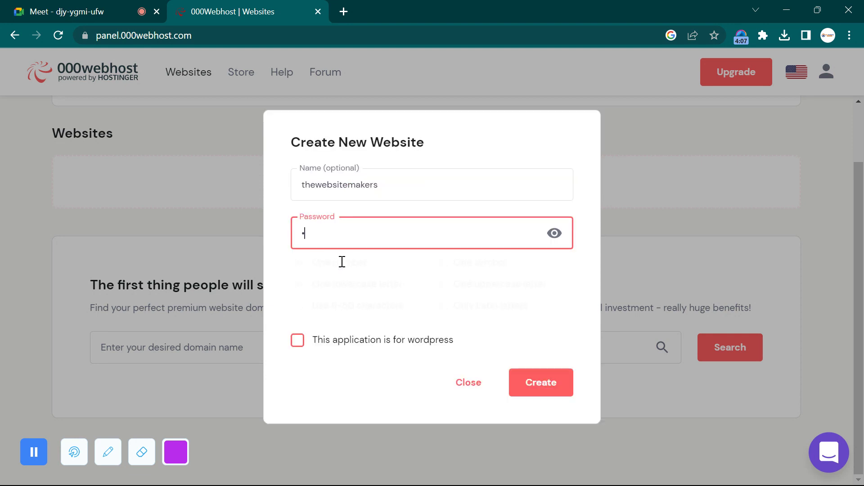
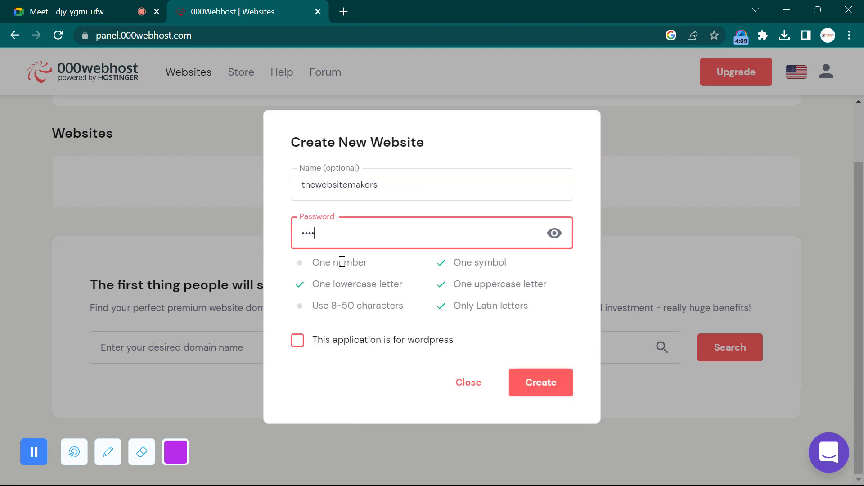
{"action": "left_click_drag", "start_coordinate": [395, 180], "coordinate": [293, 185]}
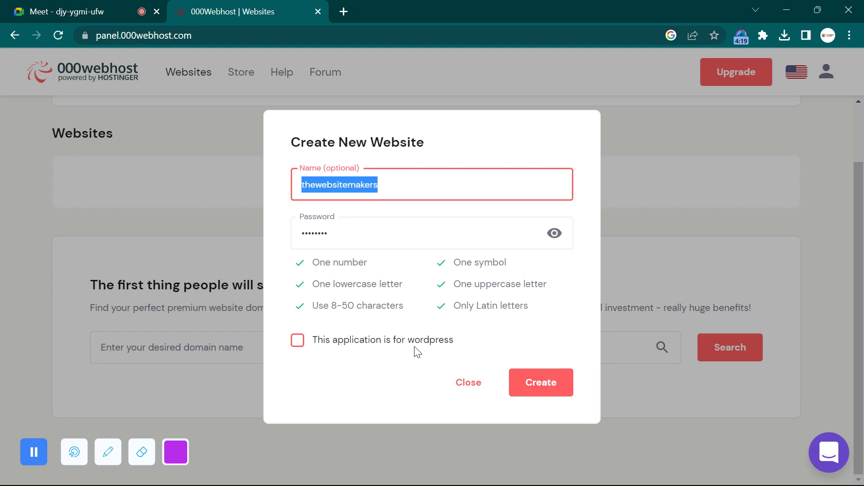
{"action": "left_click", "coordinate": [390, 343]}
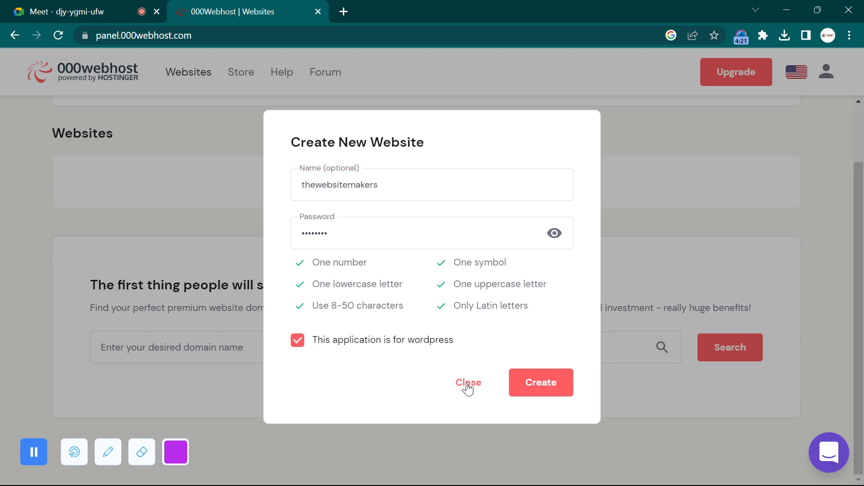
{"action": "left_click", "coordinate": [540, 387]}
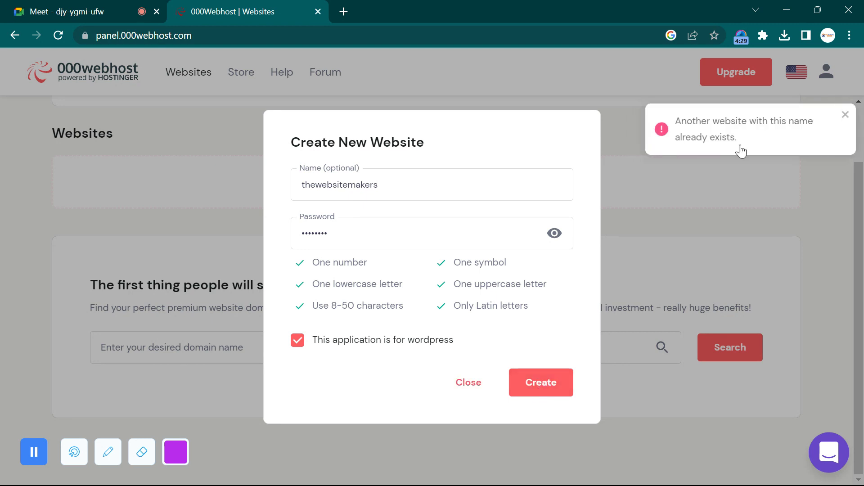
- Rename the site to thewebsitemakers52 and create it, bringing up the WordPress Install form
{"action": "left_click", "coordinate": [448, 187]}
{"action": "type", "text": "52"}
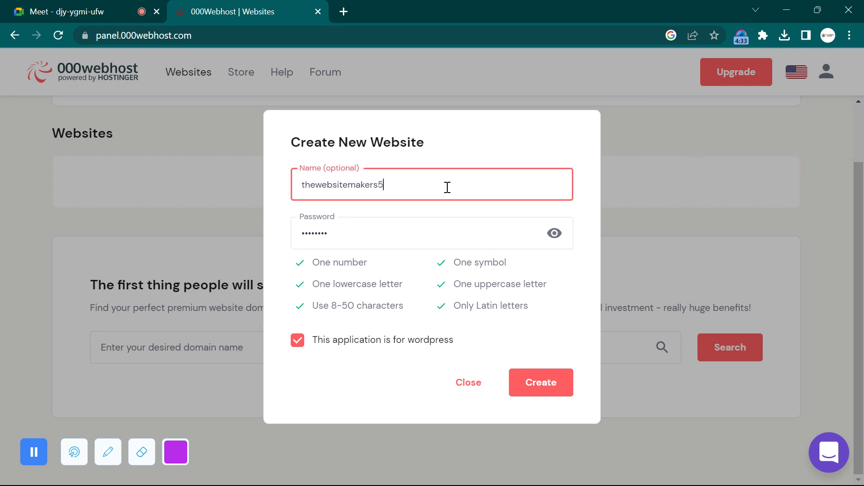
{"action": "left_click", "coordinate": [520, 390]}
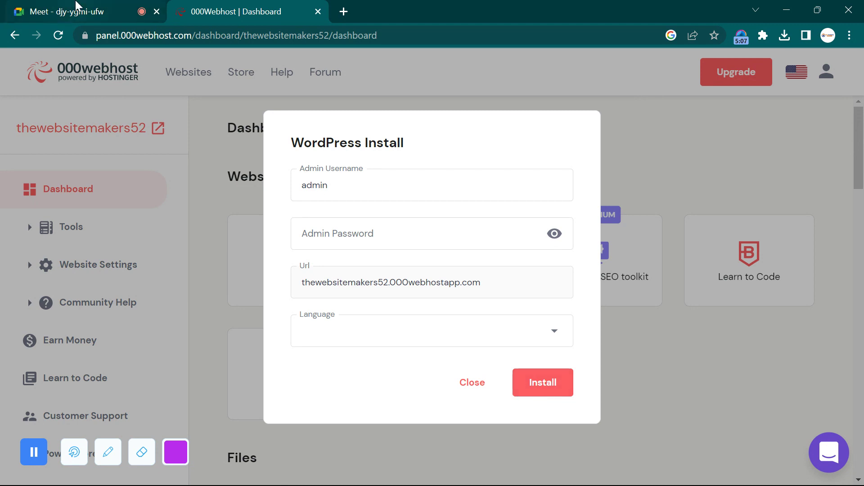
{"action": "left_click", "coordinate": [76, 10]}
- Admit the waiting participant to the Meet call and return to the 000webhost tab
{"action": "left_click", "coordinate": [572, 126]}
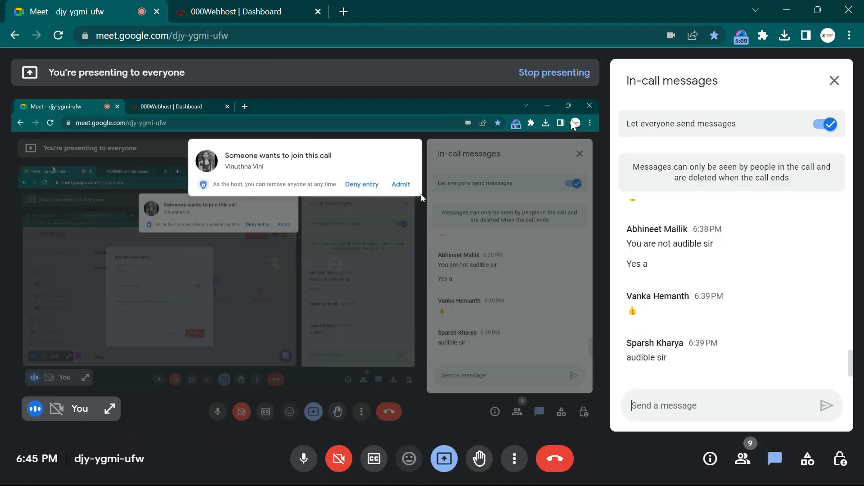
{"action": "left_click", "coordinate": [236, 11]}
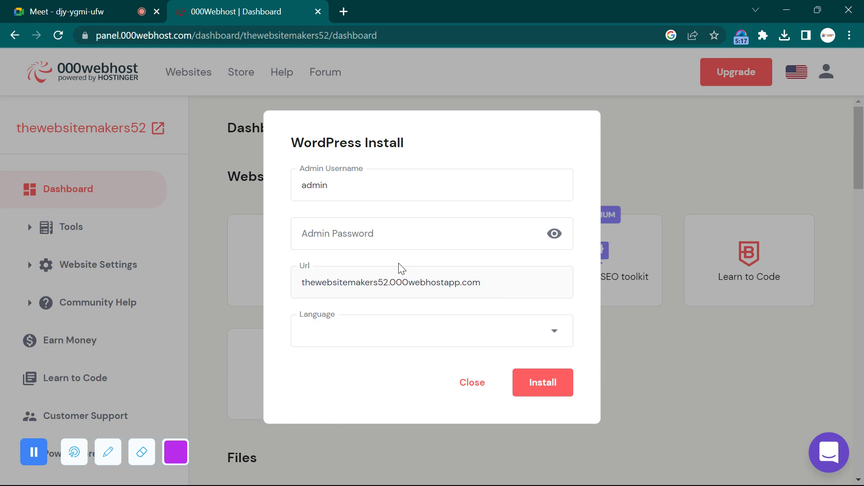
- Keep Admin Username 'admin' and enter an admin password meeting all six requirements
{"action": "left_click_drag", "start_coordinate": [334, 189], "coordinate": [293, 185]}
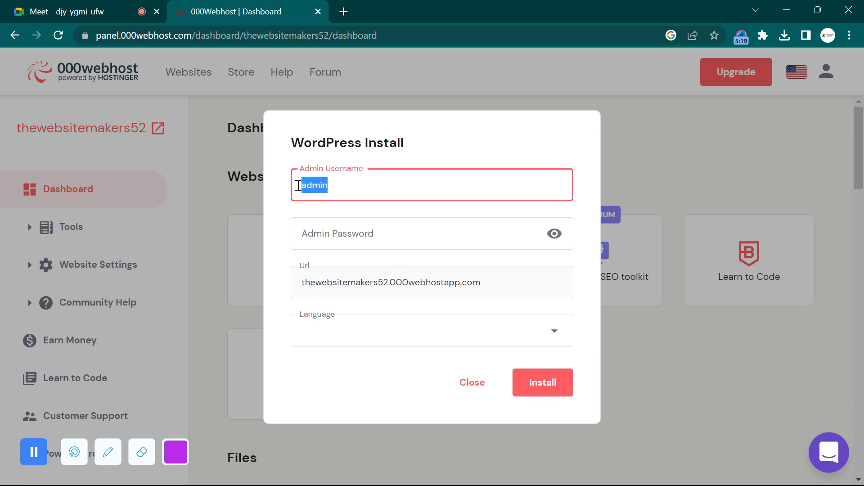
{"action": "left_click", "coordinate": [373, 219]}
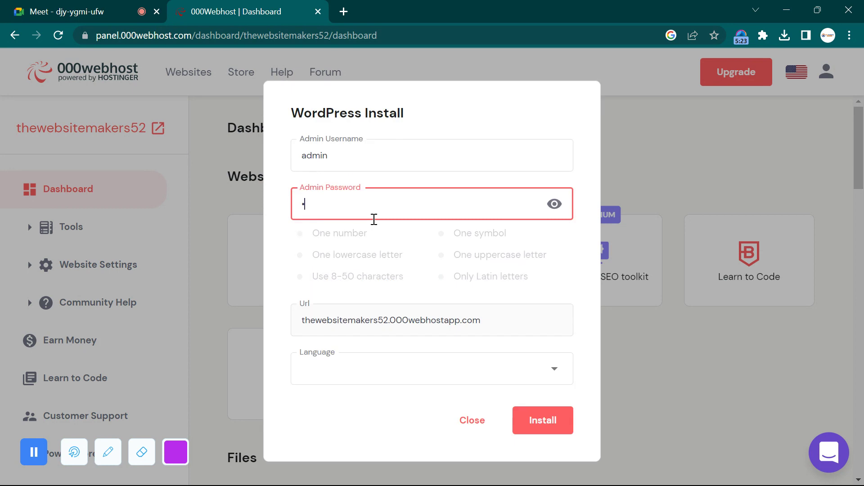
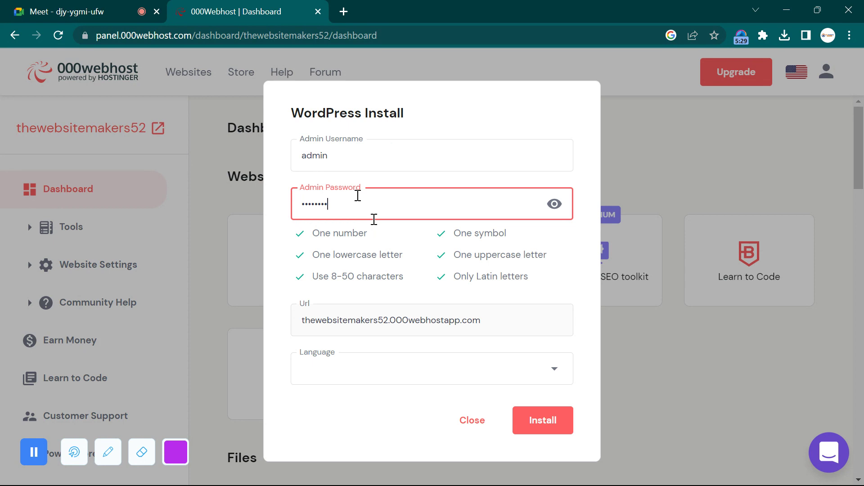
{"action": "left_click_drag", "start_coordinate": [349, 162], "coordinate": [297, 158]}
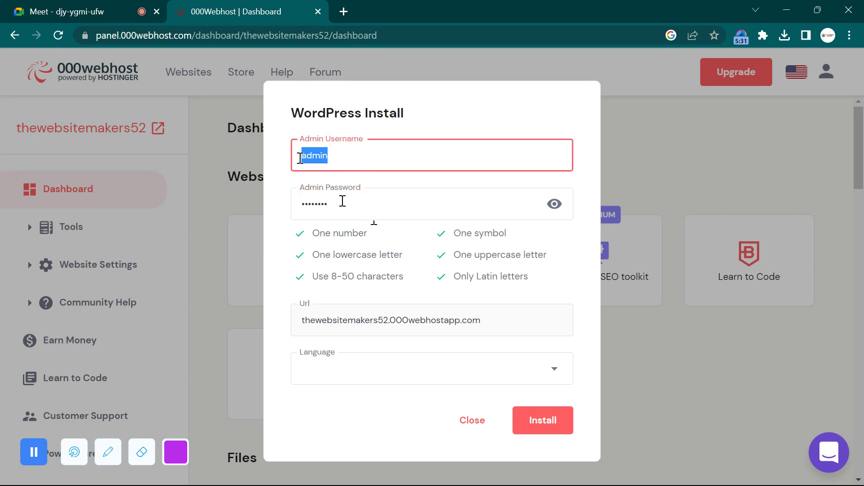
{"action": "left_click_drag", "start_coordinate": [341, 203], "coordinate": [293, 204]}
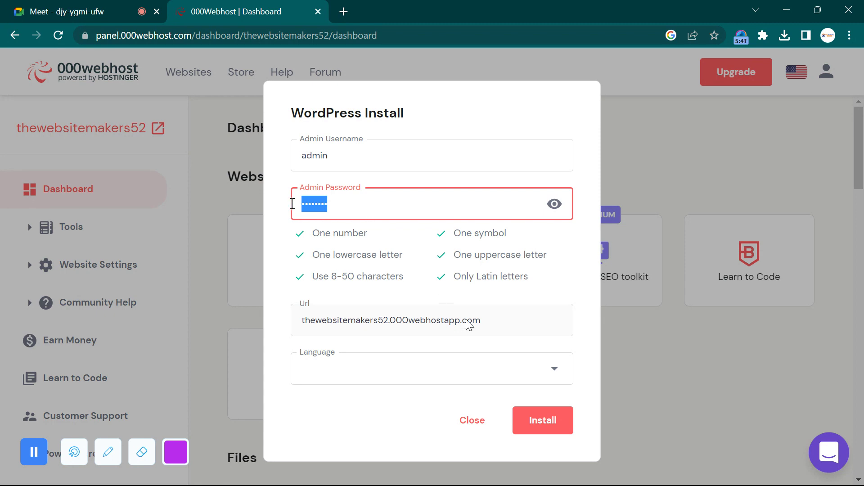
{"action": "left_click", "coordinate": [480, 325]}
{"action": "left_click_drag", "start_coordinate": [301, 322], "coordinate": [486, 324]}
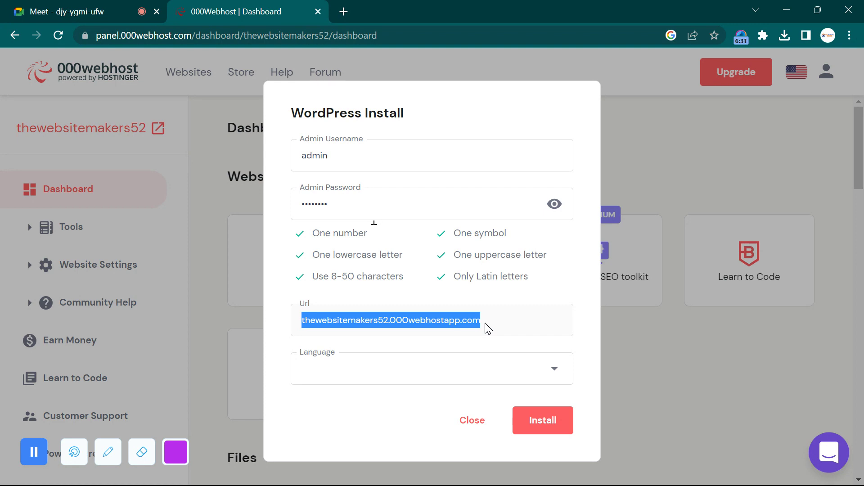
- Copy the thewebsitemakers52 site URL and paste it into a new browser tab
{"action": "left_click", "coordinate": [494, 376]}
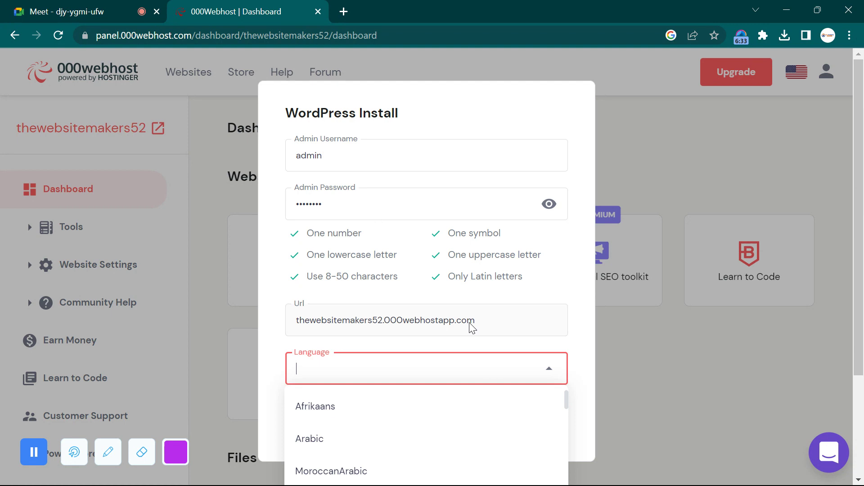
{"action": "left_click_drag", "start_coordinate": [481, 326], "coordinate": [324, 325]}
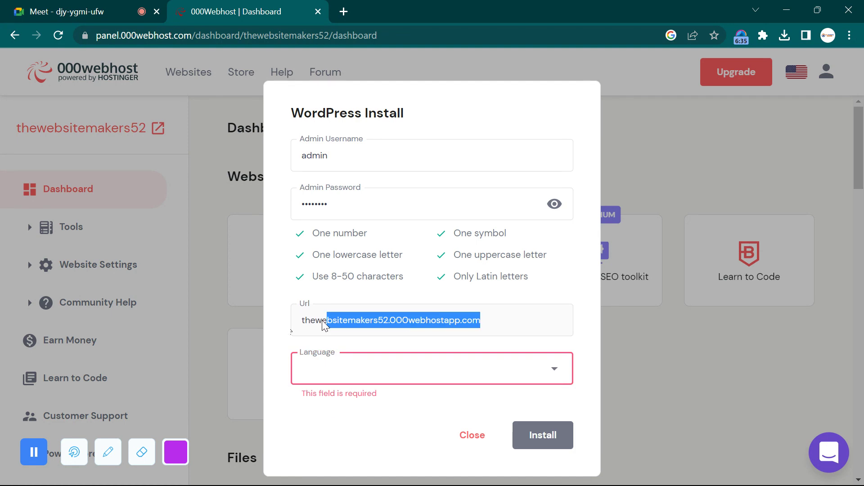
{"action": "left_click", "coordinate": [426, 330]}
{"action": "left_click_drag", "start_coordinate": [482, 322], "coordinate": [303, 329]}
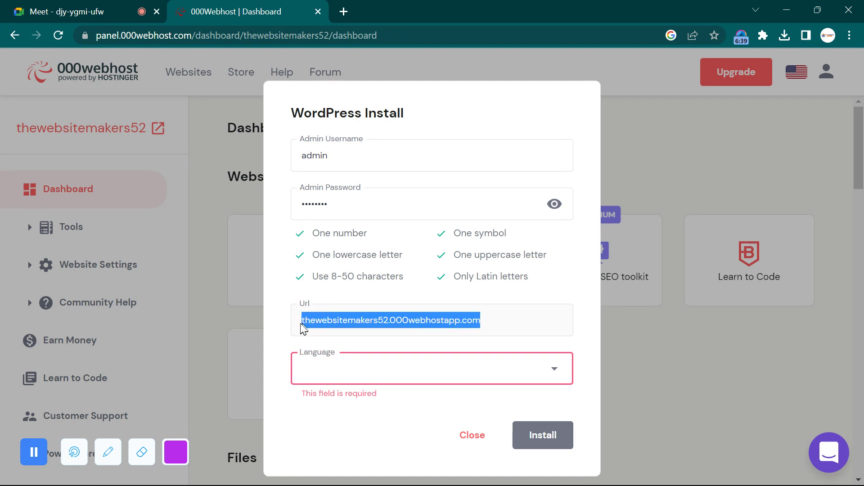
{"action": "left_click", "coordinate": [344, 11]}
{"action": "key", "text": "ctrl+v"}
{"action": "left_click", "coordinate": [208, 5]}
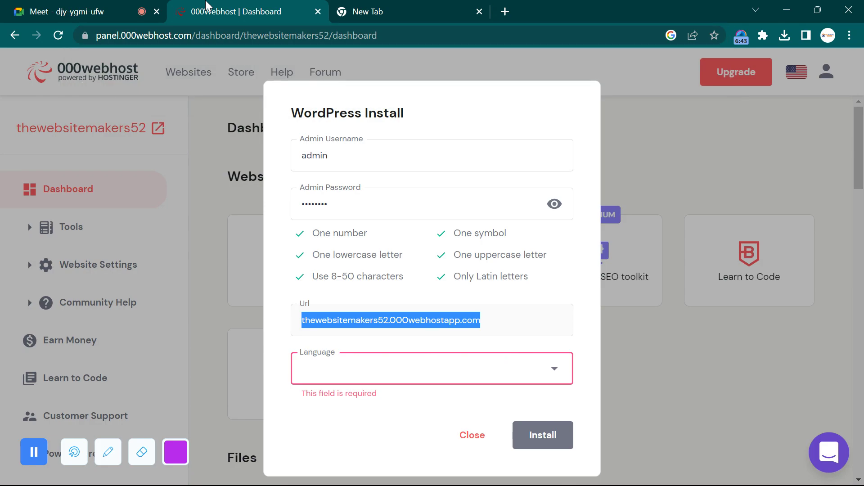
- Pick English from the language list and start the WordPress install
{"action": "left_click", "coordinate": [413, 381]}
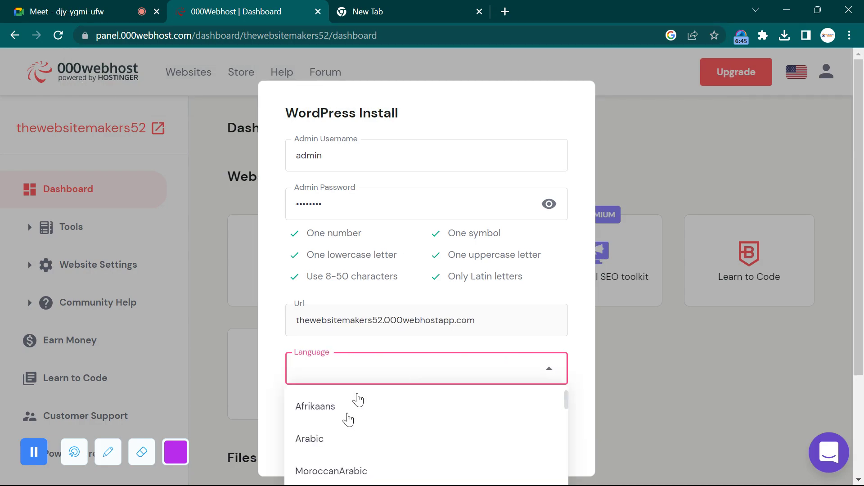
{"action": "type", "text": "eng"}
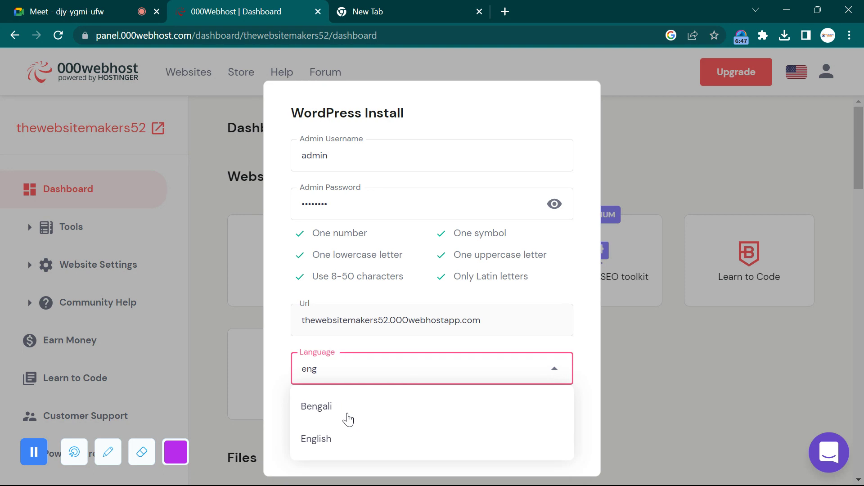
{"action": "left_click", "coordinate": [323, 442]}
{"action": "left_click", "coordinate": [535, 427]}
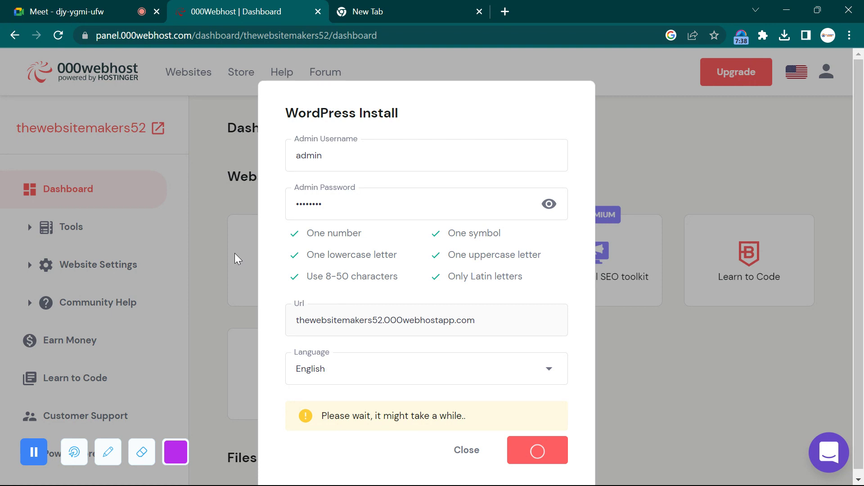
- Wait on the 000webhost dashboard, checking the meeting tab meanwhile, until WordPress reports a successful install
{"action": "left_click", "coordinate": [87, 9]}
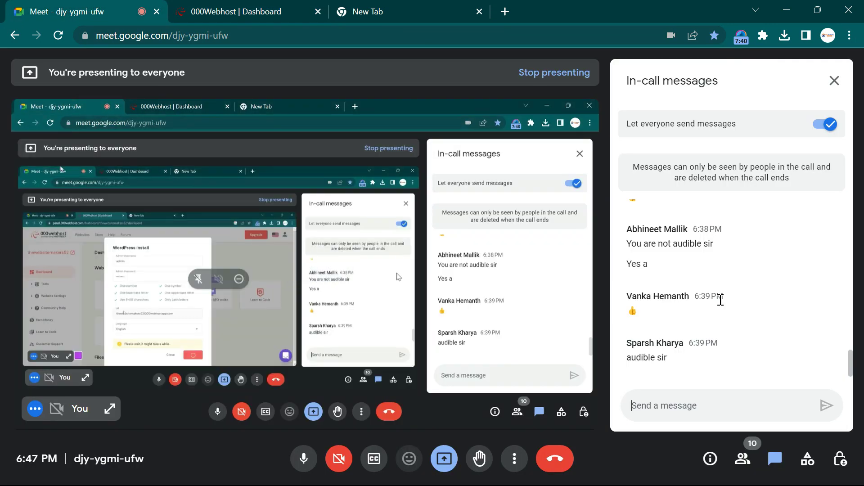
{"action": "left_click", "coordinate": [254, 7]}
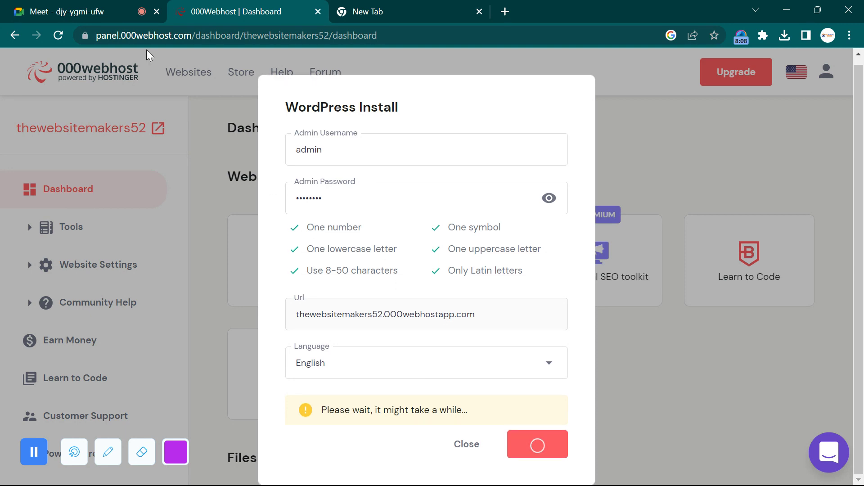
{"action": "left_click", "coordinate": [87, 6]}
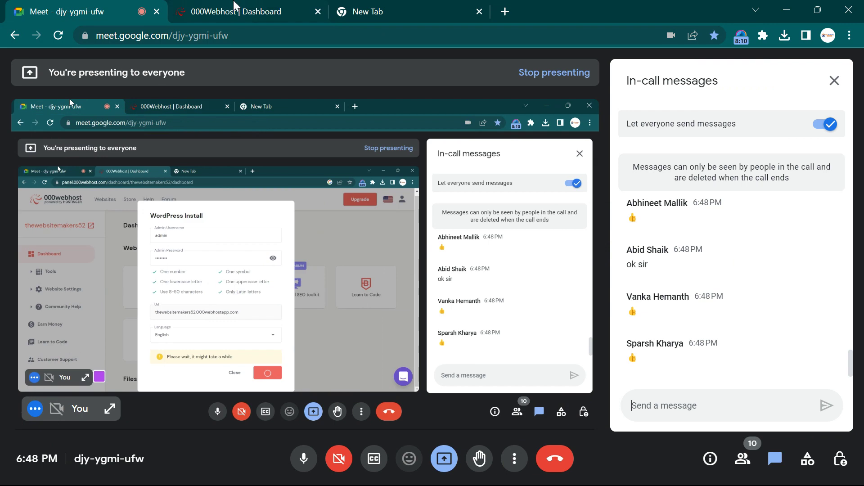
{"action": "left_click", "coordinate": [258, 5]}
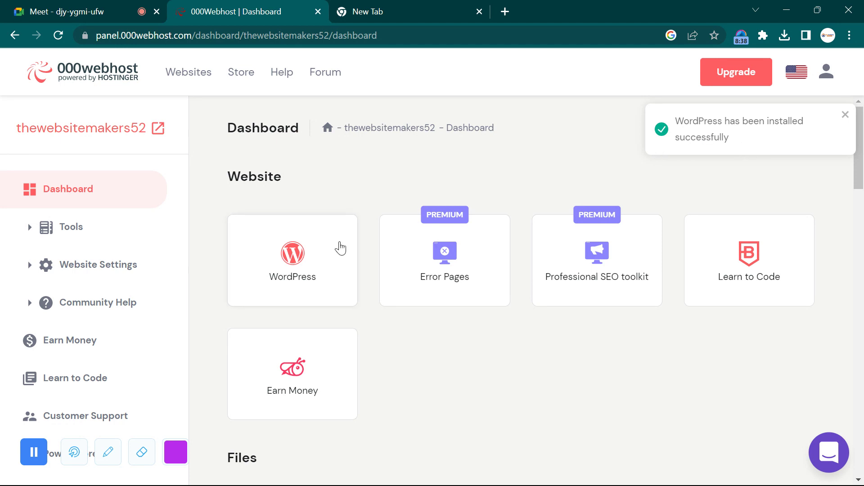
- Load thewebsitemakers52.000webhostapp.com in the empty browser tab
{"action": "left_click", "coordinate": [407, 6]}
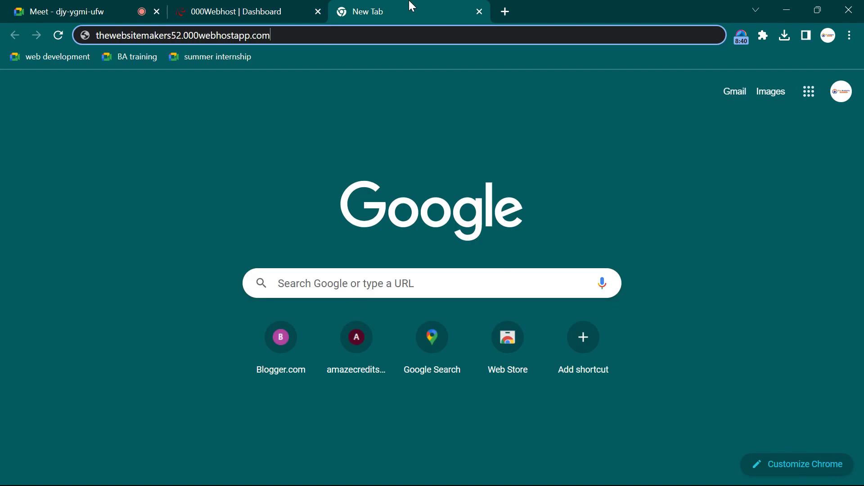
{"action": "left_click_drag", "start_coordinate": [286, 35], "coordinate": [88, 37]}
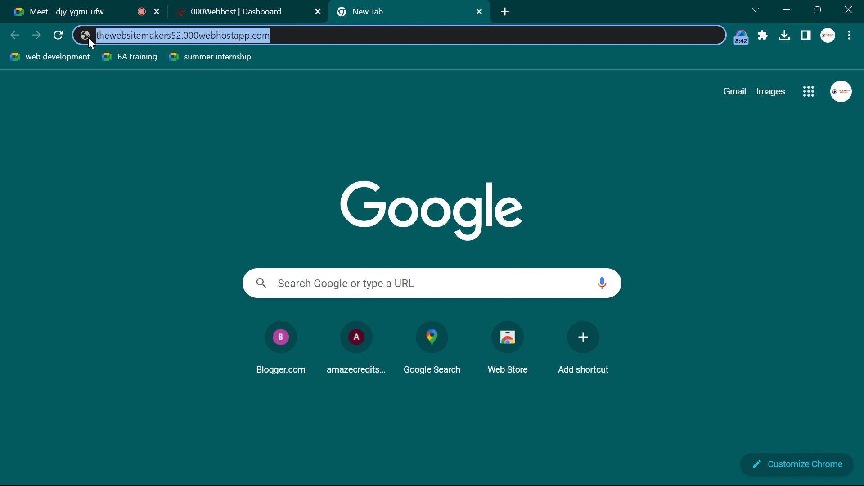
{"action": "left_click", "coordinate": [290, 38]}
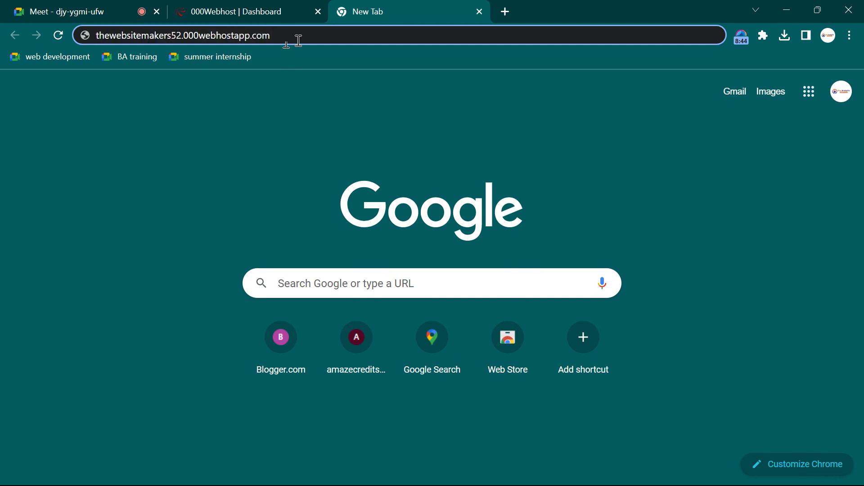
{"action": "key", "text": "Return"}
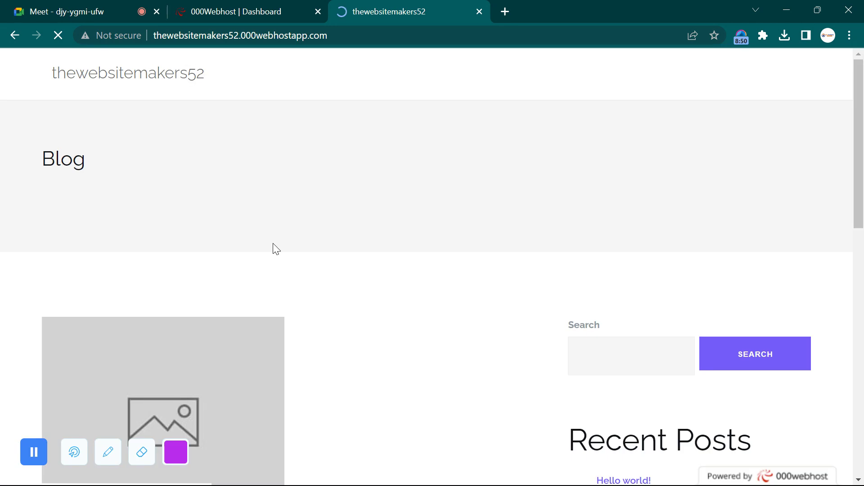
- Scroll through the default Blog page with its Hello world! post
{"action": "scroll", "coordinate": [276, 249], "scroll_direction": "down", "scroll_amount": 6}
{"action": "scroll", "coordinate": [276, 249], "scroll_direction": "up", "scroll_amount": 6}
{"action": "scroll", "coordinate": [274, 251], "scroll_direction": "down", "scroll_amount": 9}
{"action": "scroll", "coordinate": [274, 250], "scroll_direction": "down", "scroll_amount": 4}
{"action": "scroll", "coordinate": [274, 247], "scroll_direction": "up", "scroll_amount": 13}
{"action": "scroll", "coordinate": [276, 249], "scroll_direction": "down", "scroll_amount": 12}
{"action": "scroll", "coordinate": [276, 249], "scroll_direction": "up", "scroll_amount": 12}
- Highlight the site title and 'by WordPress' footer credit, then select the full site address
{"action": "left_click_drag", "start_coordinate": [215, 85], "coordinate": [54, 83]}
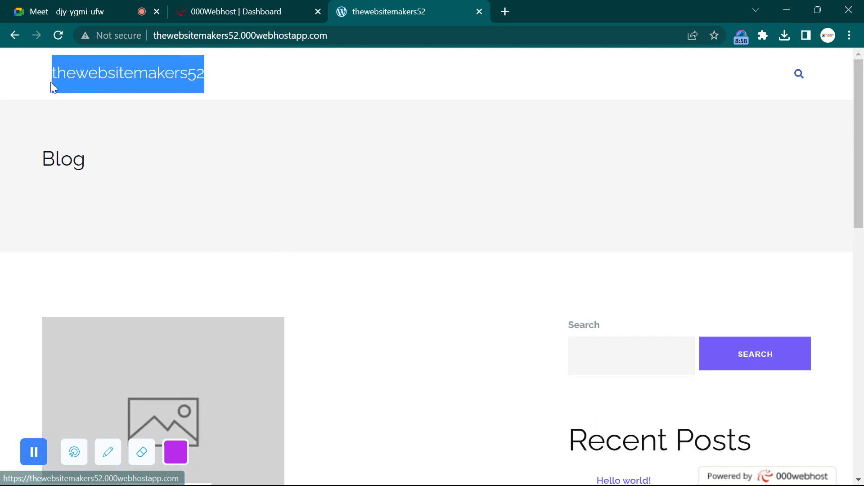
{"action": "scroll", "coordinate": [252, 179], "scroll_direction": "down", "scroll_amount": 12}
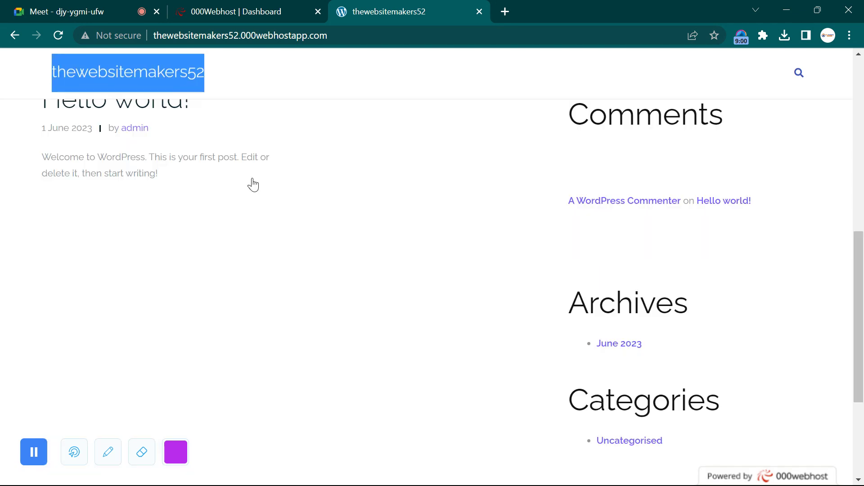
{"action": "left_click", "coordinate": [432, 247]}
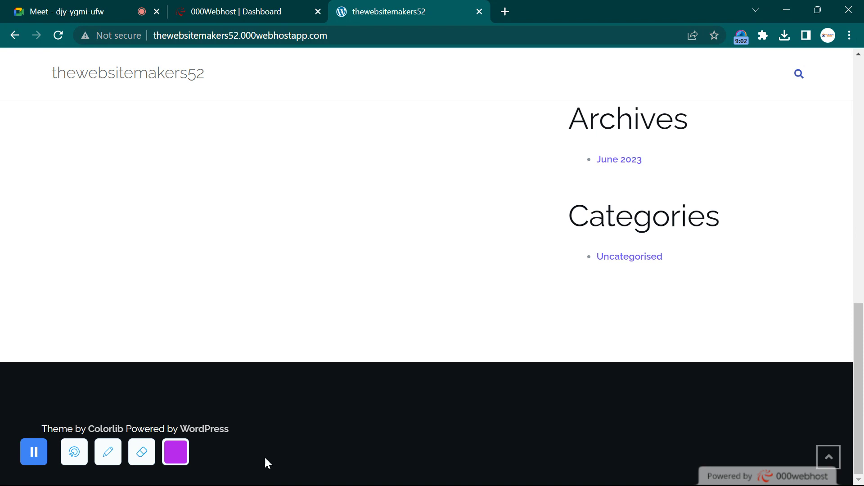
{"action": "left_click_drag", "start_coordinate": [236, 431], "coordinate": [167, 430]}
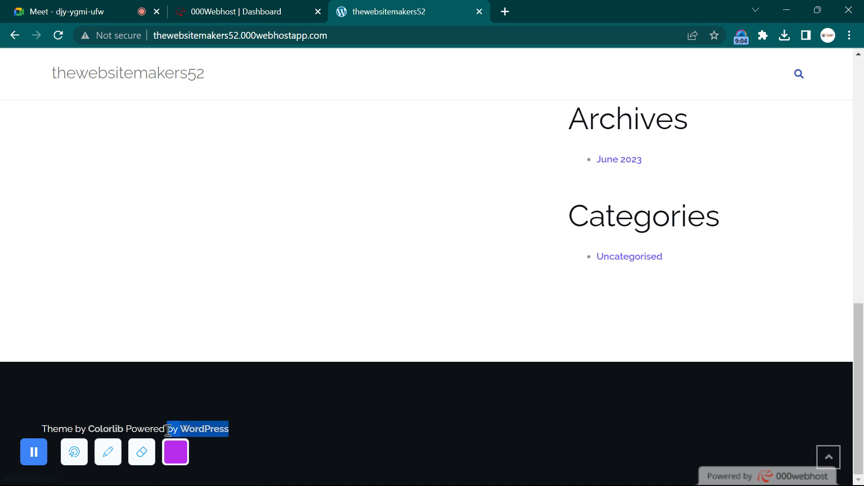
{"action": "left_click", "coordinate": [339, 414]}
{"action": "scroll", "coordinate": [339, 414], "scroll_direction": "up", "scroll_amount": 12}
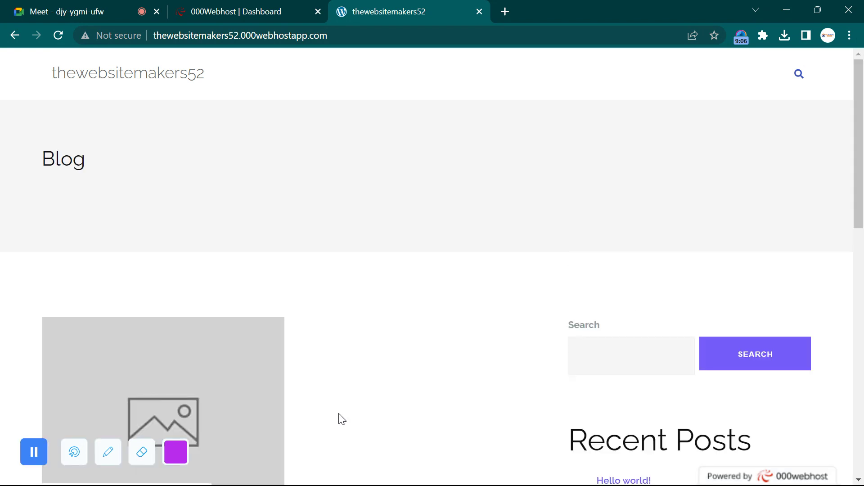
{"action": "left_click", "coordinate": [367, 41]}
{"action": "left_click", "coordinate": [368, 41]}
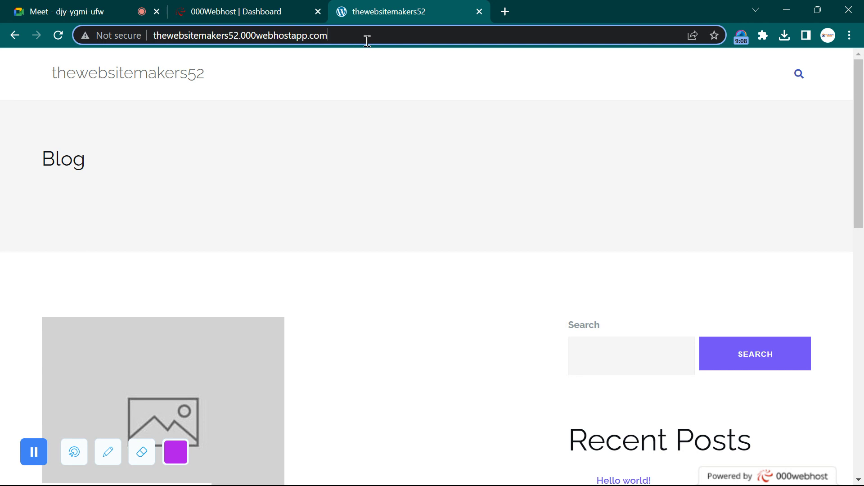
{"action": "left_click_drag", "start_coordinate": [367, 41], "coordinate": [149, 39]}
{"action": "key", "text": "ctrl+c"}
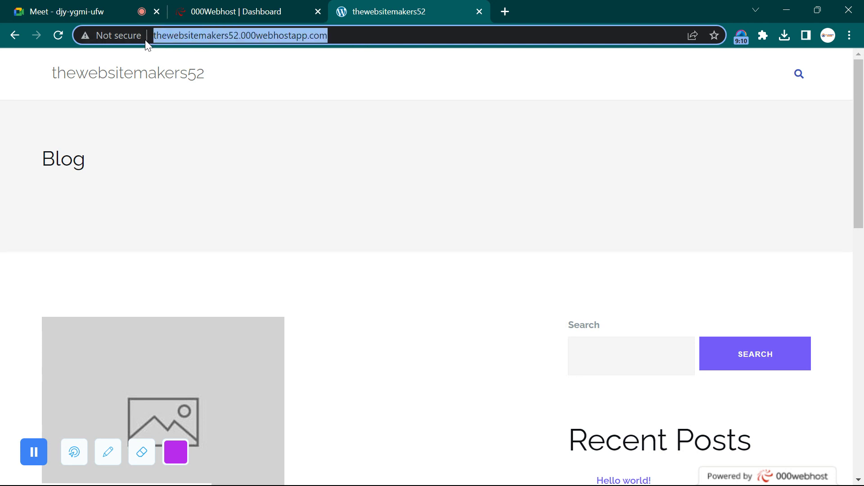
- Reload the site over https in a fresh tab, closing the old one
{"action": "left_click", "coordinate": [508, 11]}
{"action": "left_click", "coordinate": [478, 11]}
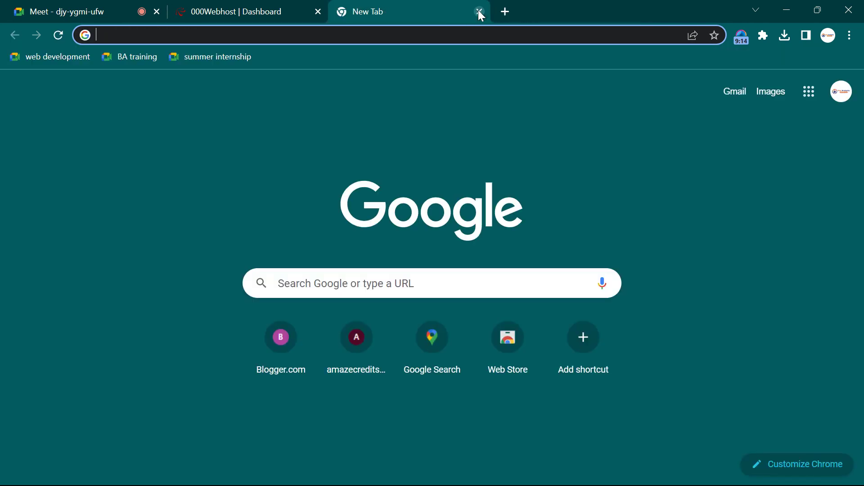
{"action": "key", "text": "ctrl+v"}
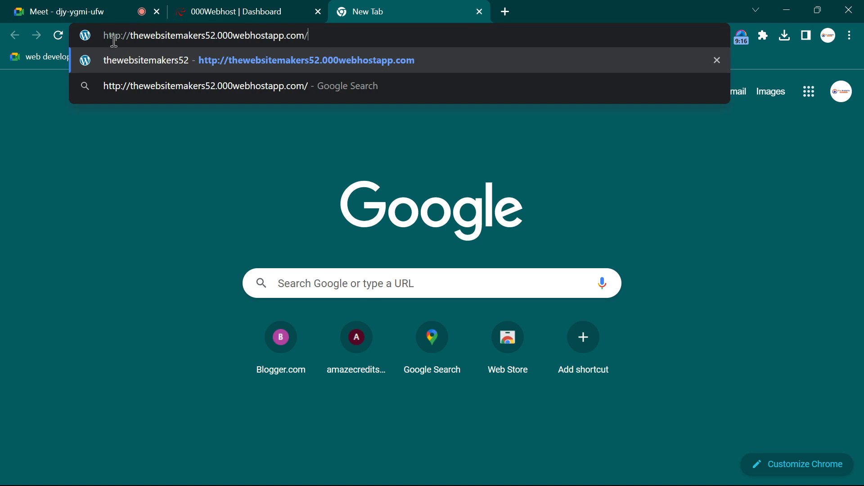
{"action": "type", "text": "s"}
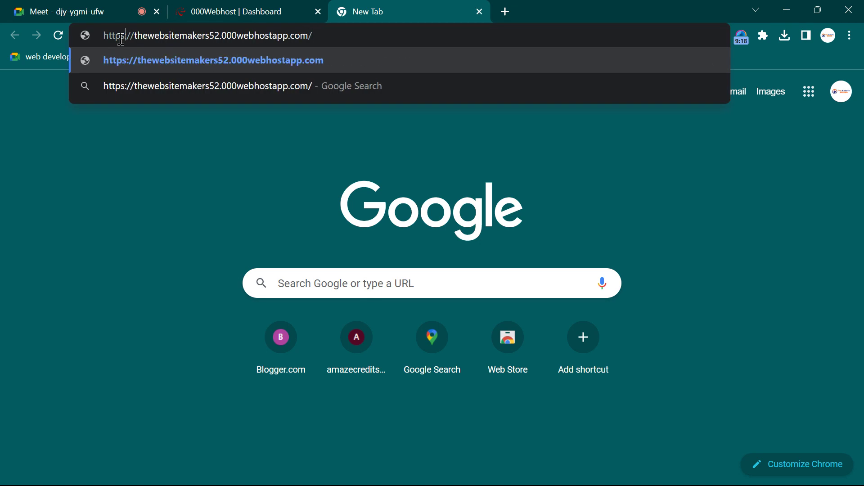
{"action": "left_click_drag", "start_coordinate": [324, 42], "coordinate": [100, 40]}
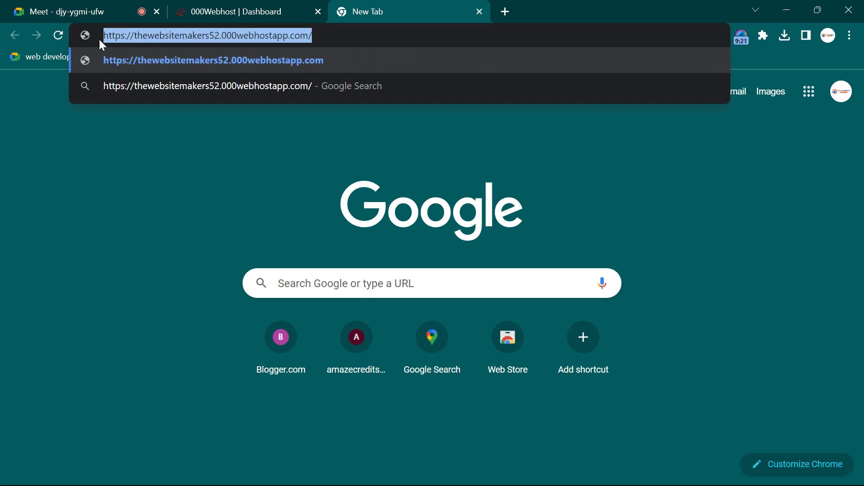
{"action": "left_click", "coordinate": [331, 37]}
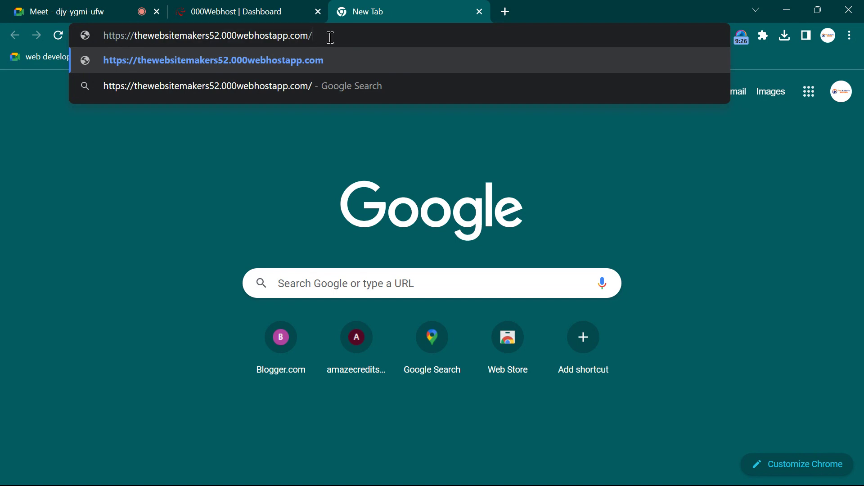
{"action": "key", "text": "Return"}
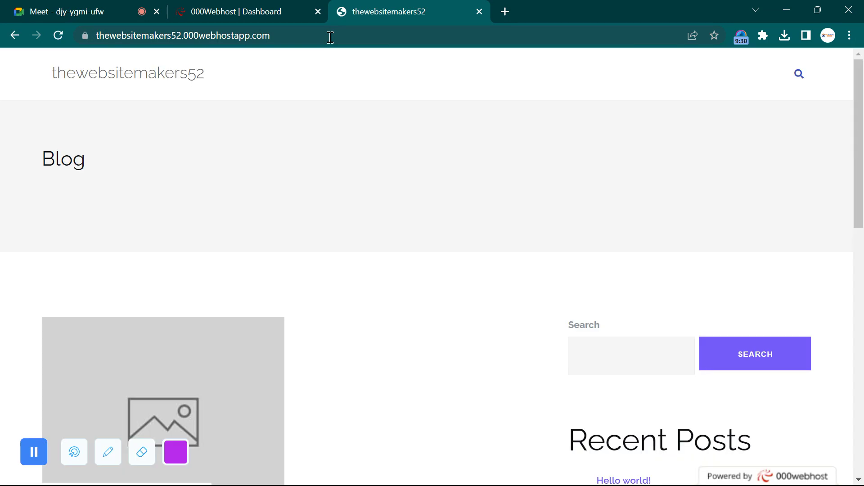
- Scroll over the https site and check the meeting chat for instructions
{"action": "scroll", "coordinate": [348, 301], "scroll_direction": "down", "scroll_amount": 15}
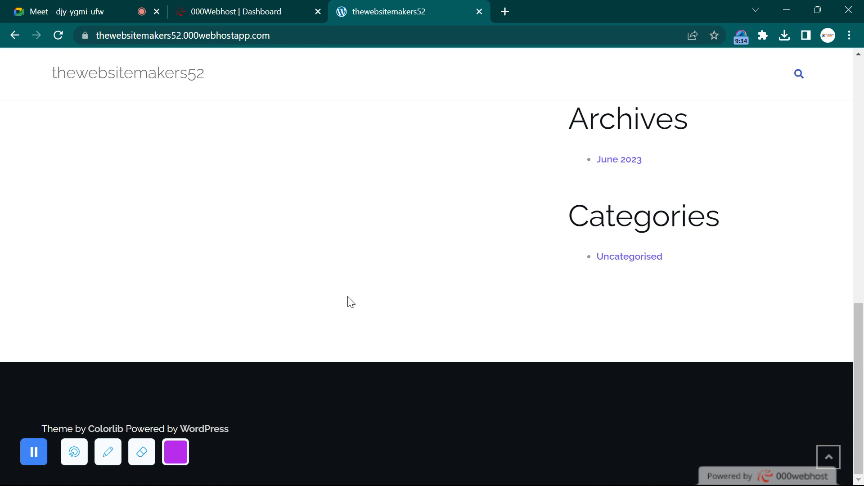
{"action": "scroll", "coordinate": [348, 301], "scroll_direction": "up", "scroll_amount": 15}
{"action": "scroll", "coordinate": [350, 301], "scroll_direction": "down", "scroll_amount": 15}
{"action": "scroll", "coordinate": [350, 301], "scroll_direction": "up", "scroll_amount": 10}
{"action": "scroll", "coordinate": [350, 301], "scroll_direction": "down", "scroll_amount": 10}
{"action": "scroll", "coordinate": [350, 301], "scroll_direction": "up", "scroll_amount": 15}
{"action": "scroll", "coordinate": [350, 301], "scroll_direction": "down", "scroll_amount": 15}
{"action": "scroll", "coordinate": [350, 301], "scroll_direction": "up", "scroll_amount": 15}
{"action": "left_click", "coordinate": [82, 11]}
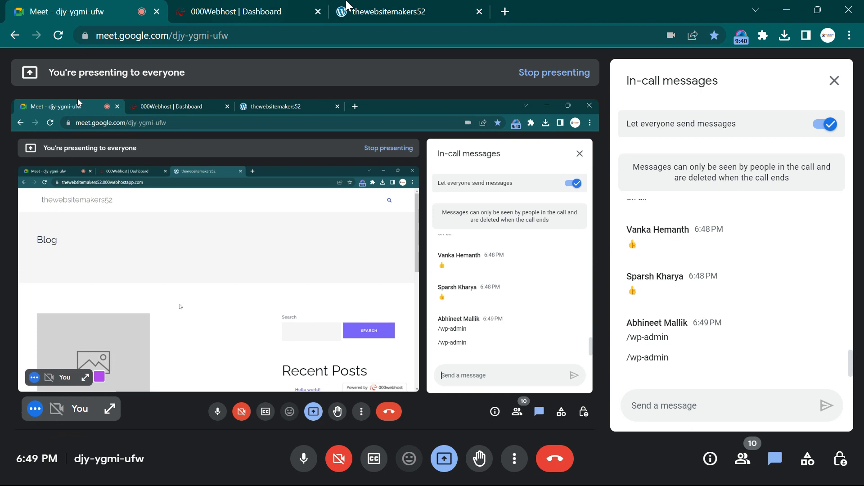
{"action": "left_click", "coordinate": [435, 6]}
- Append /wp-admin to the site address to reach the admin login page
{"action": "left_click", "coordinate": [326, 40]}
{"action": "left_click", "coordinate": [327, 40]}
{"action": "type", "text": "/wp-"}
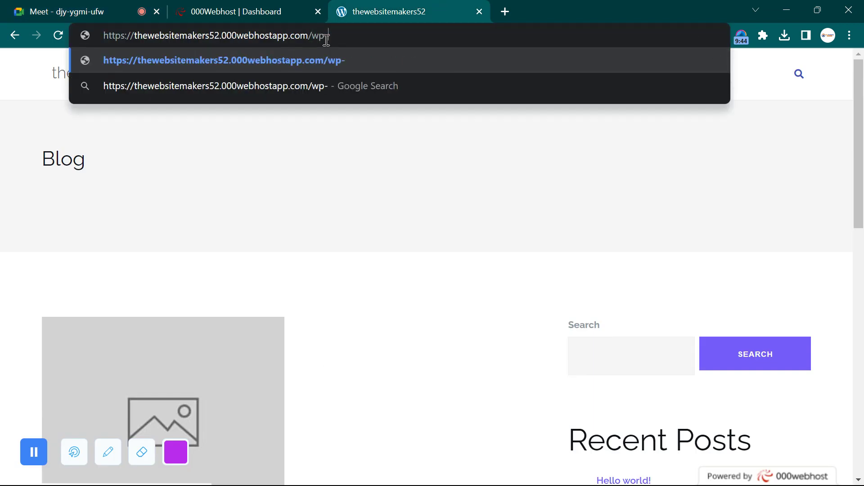
{"action": "type", "text": "admin"}
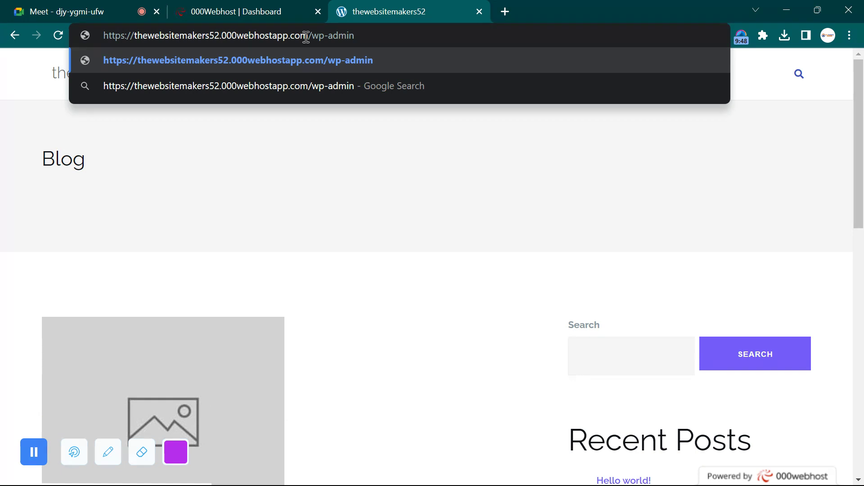
{"action": "left_click_drag", "start_coordinate": [367, 35], "coordinate": [309, 36]}
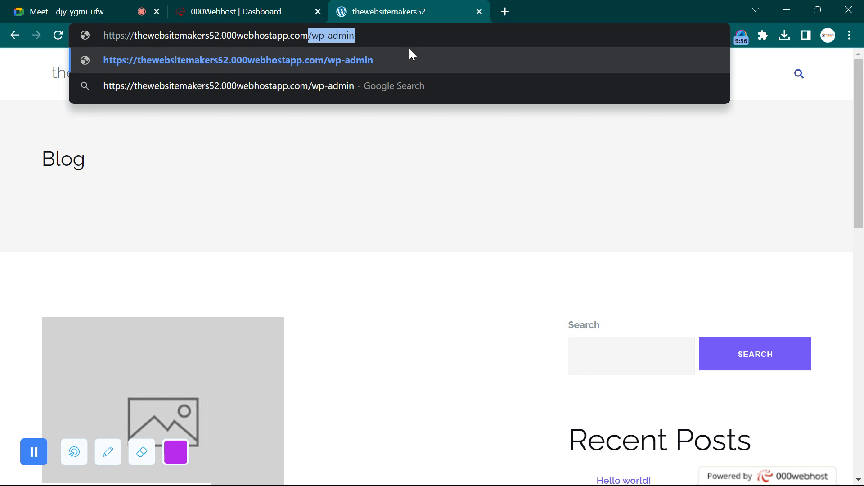
{"action": "left_click", "coordinate": [373, 36]}
{"action": "key", "text": "Return"}
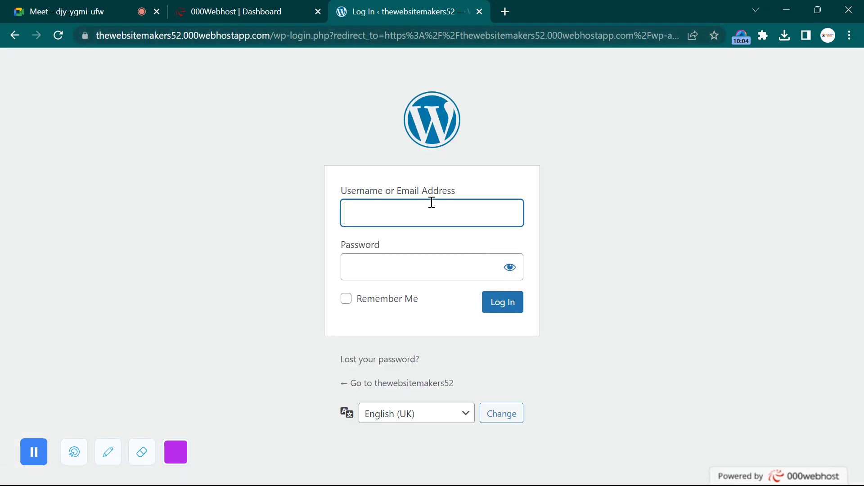
- Log in with the saved admin username, retyping the account password
{"action": "left_click", "coordinate": [417, 206]}
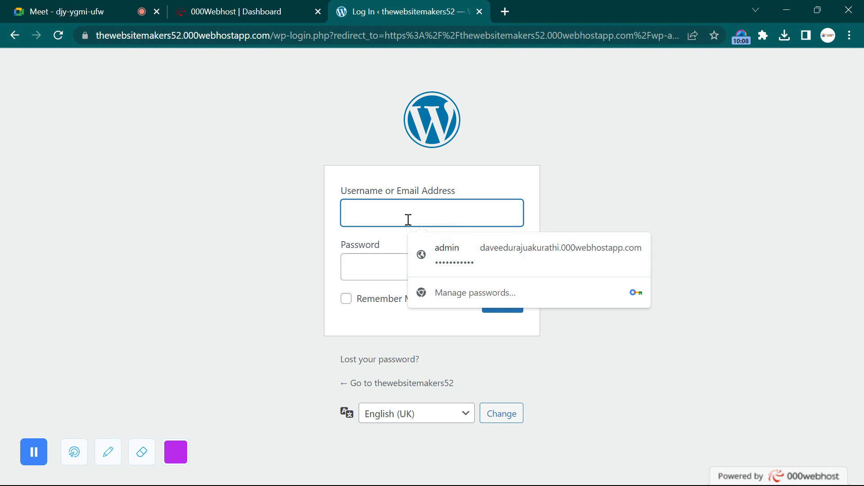
{"action": "left_click", "coordinate": [458, 248]}
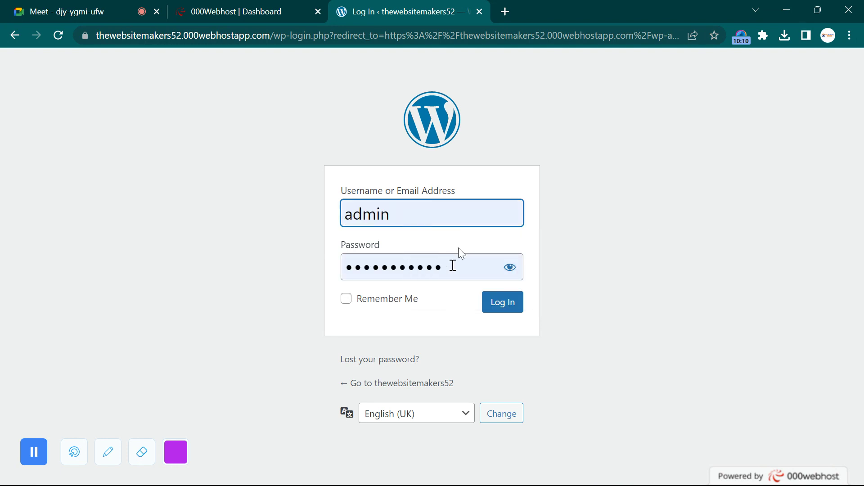
{"action": "left_click", "coordinate": [453, 266]}
{"action": "key", "text": "BackSpace"}
{"action": "key", "text": "BackSpace"}
{"action": "key", "text": "BackSpace"}
{"action": "key", "text": "BackSpace"}
{"action": "key", "text": "BackSpace"}
{"action": "key", "text": "BackSpace"}
{"action": "key", "text": "BackSpace"}
{"action": "key", "text": "BackSpace"}
{"action": "key", "text": "BackSpace"}
{"action": "key", "text": "BackSpace"}
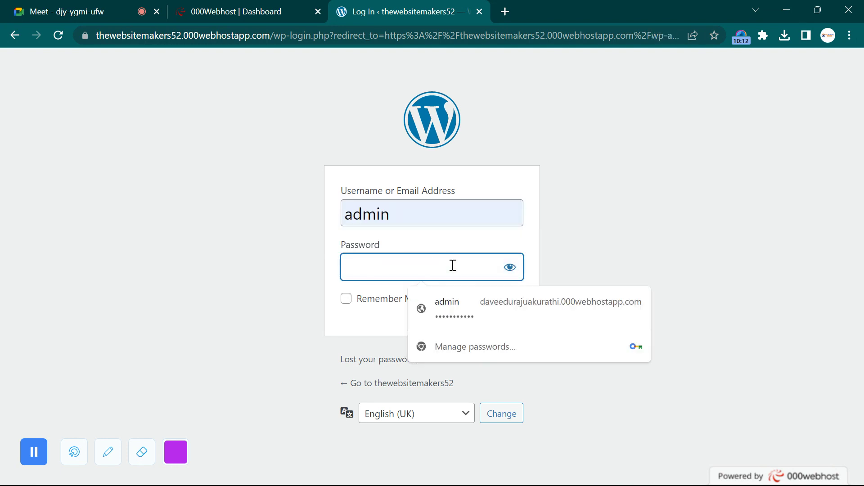
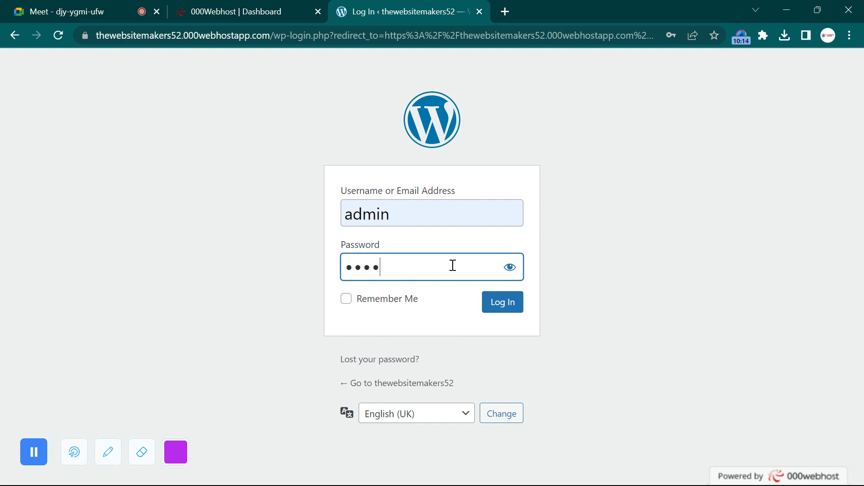
{"action": "left_click", "coordinate": [494, 303]}
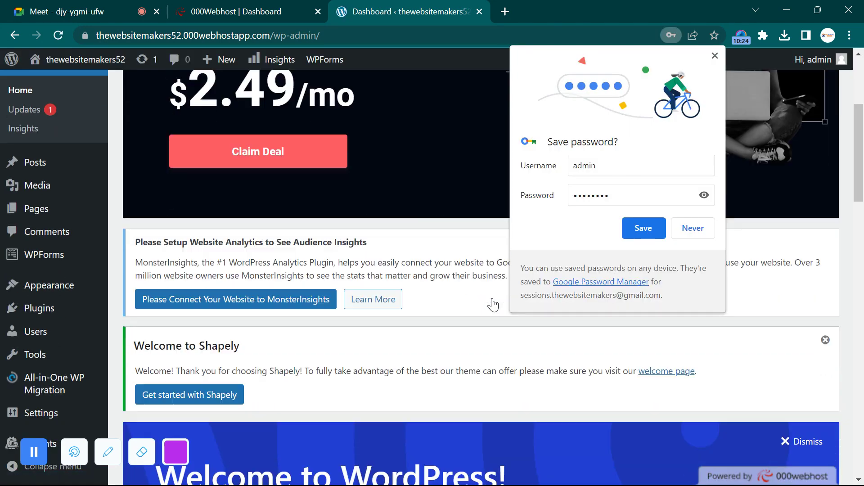
{"action": "left_click", "coordinate": [658, 229]}
{"action": "scroll", "coordinate": [657, 228], "scroll_direction": "up", "scroll_amount": 5}
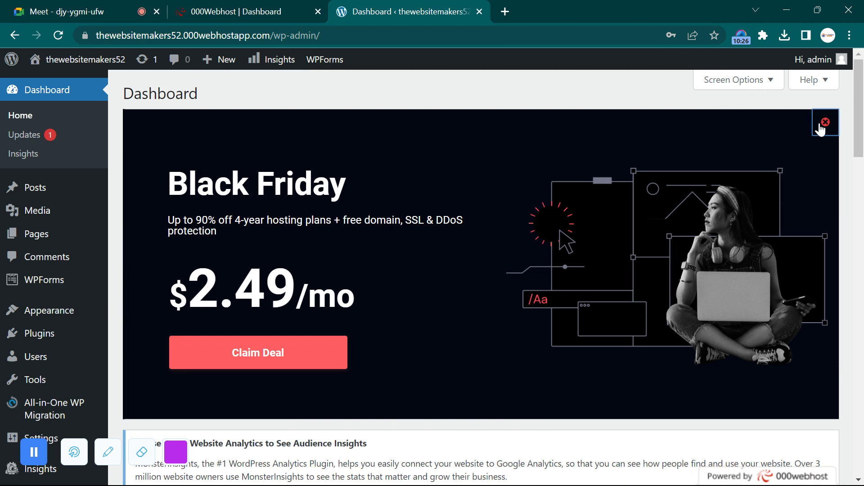
{"action": "left_click", "coordinate": [824, 122]}
{"action": "scroll", "coordinate": [464, 265], "scroll_direction": "down", "scroll_amount": 5}
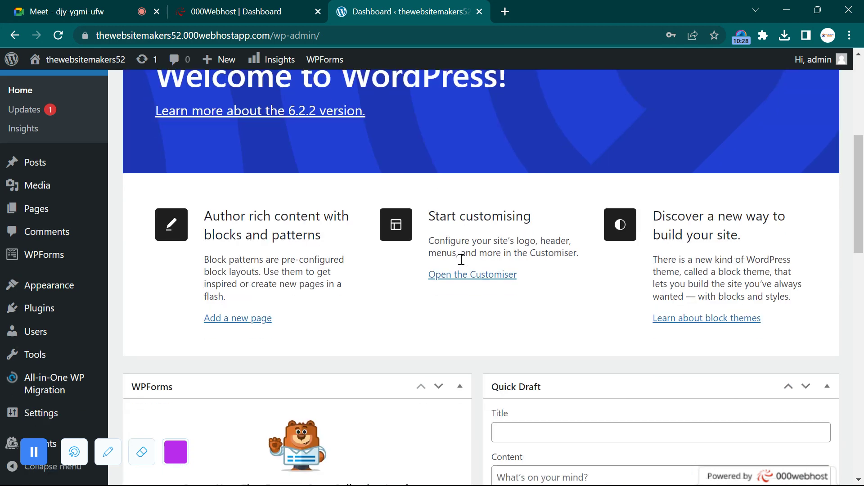
{"action": "scroll", "coordinate": [463, 265], "scroll_direction": "up", "scroll_amount": 1}
{"action": "scroll", "coordinate": [464, 265], "scroll_direction": "up", "scroll_amount": 1}
{"action": "scroll", "coordinate": [462, 264], "scroll_direction": "up", "scroll_amount": 3}
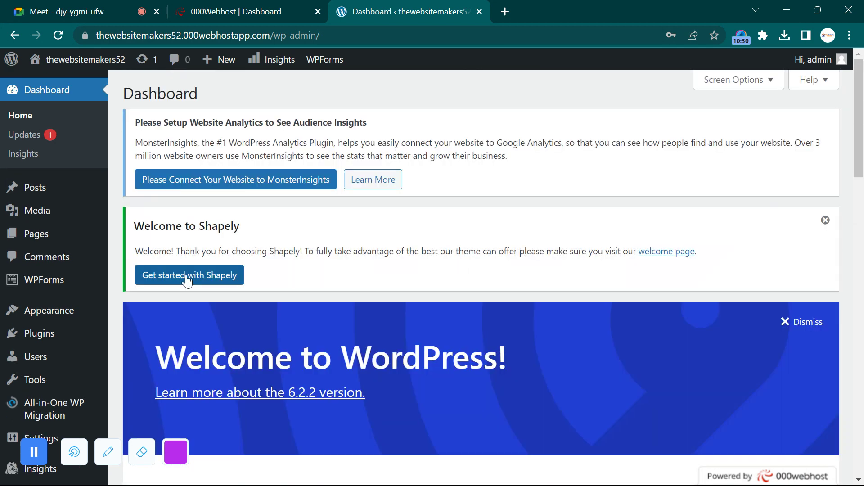
{"action": "scroll", "coordinate": [185, 278], "scroll_direction": "down", "scroll_amount": 12}
{"action": "scroll", "coordinate": [188, 280], "scroll_direction": "down", "scroll_amount": 7}
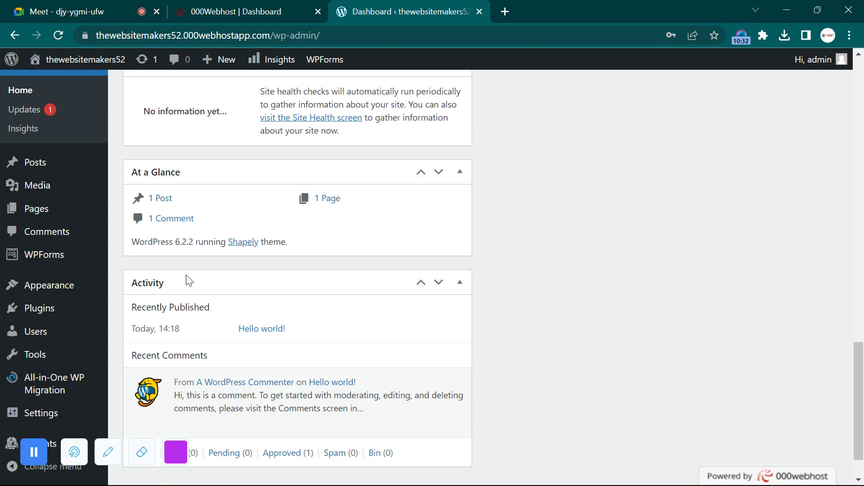
{"action": "scroll", "coordinate": [189, 279], "scroll_direction": "up", "scroll_amount": 15}
{"action": "scroll", "coordinate": [188, 280], "scroll_direction": "down", "scroll_amount": 11}
{"action": "scroll", "coordinate": [188, 280], "scroll_direction": "up", "scroll_amount": 10}
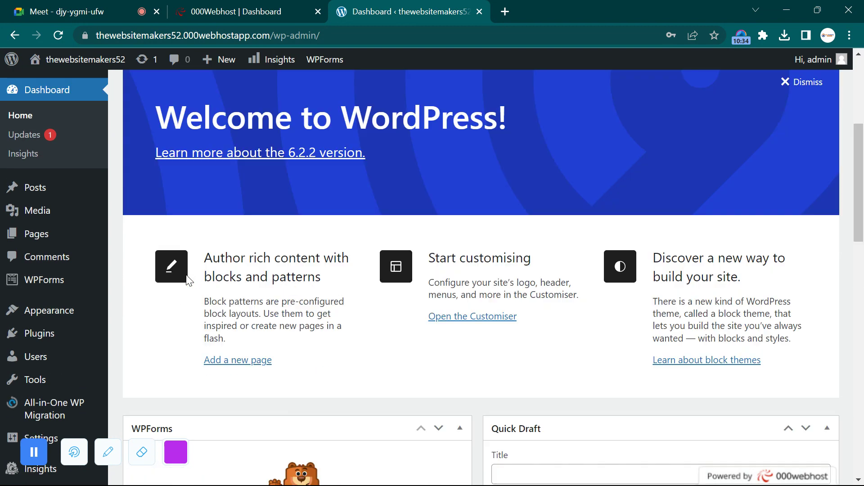
{"action": "mouse_move", "coordinate": [85, 64]}
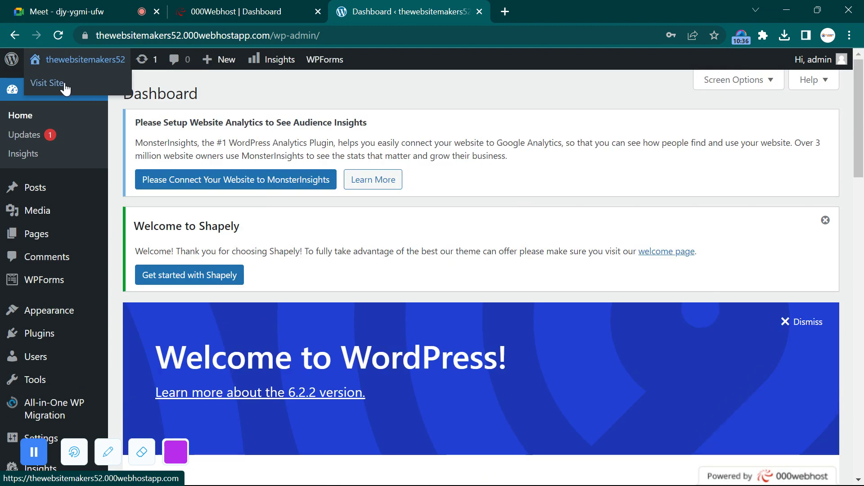
{"action": "left_click", "coordinate": [63, 83]}
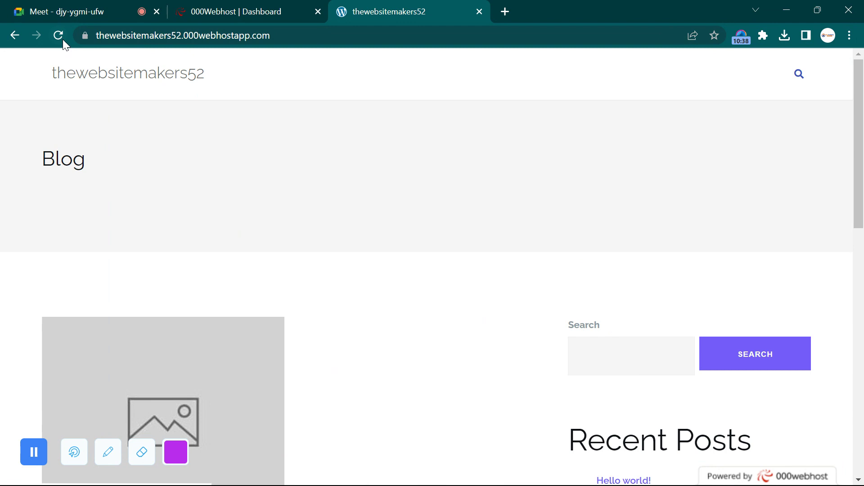
{"action": "left_click", "coordinate": [61, 40]}
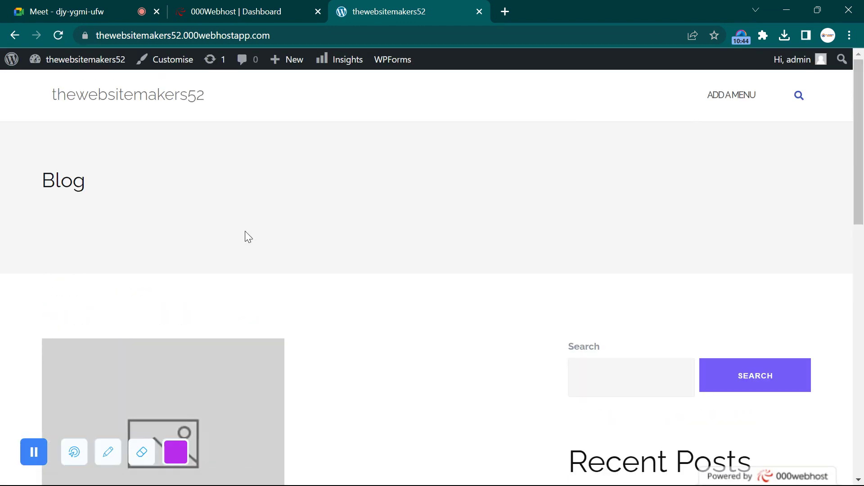
{"action": "scroll", "coordinate": [244, 231], "scroll_direction": "down", "scroll_amount": 15}
{"action": "mouse_move", "coordinate": [67, 59]}
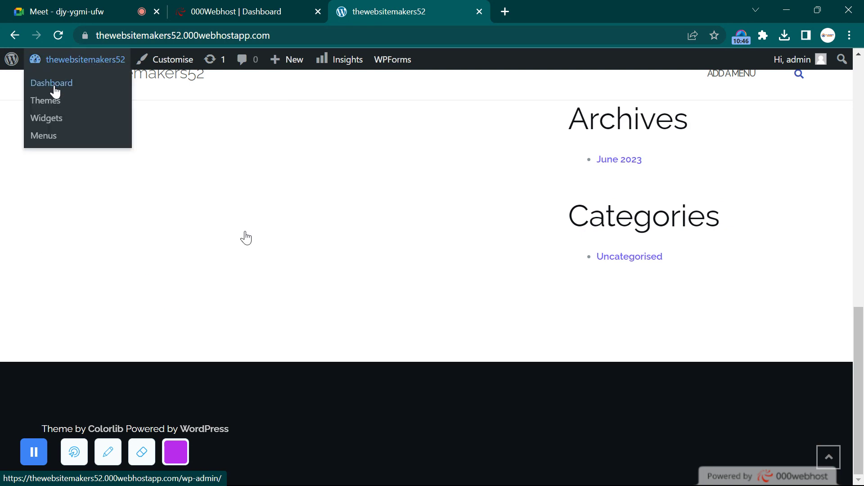
{"action": "left_click", "coordinate": [54, 85]}
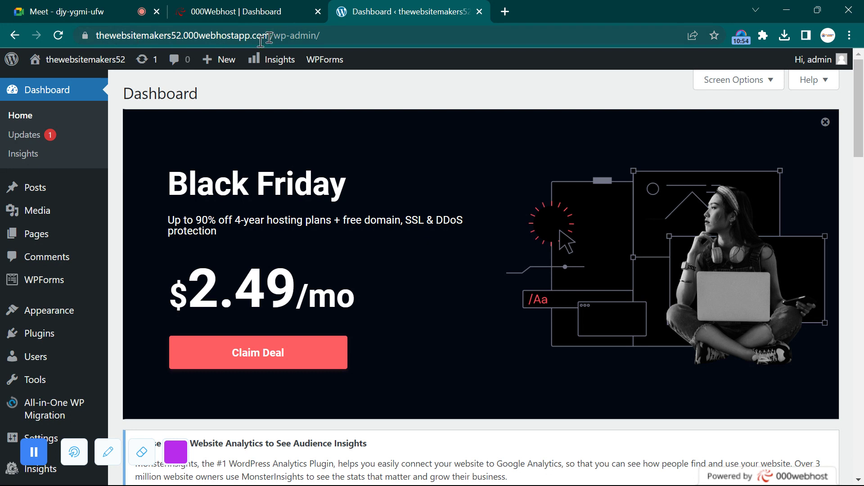
{"action": "scroll", "coordinate": [181, 299], "scroll_direction": "down", "scroll_amount": 5}
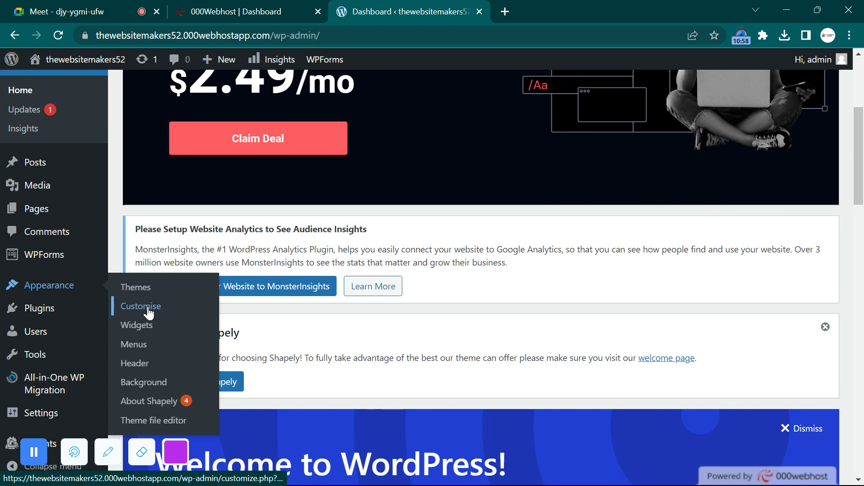
{"action": "scroll", "coordinate": [20, 346], "scroll_direction": "up", "scroll_amount": 5}
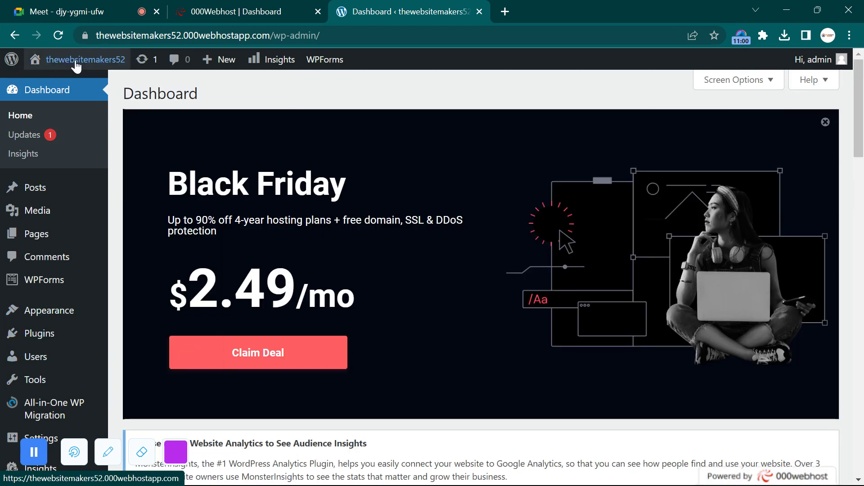
{"action": "mouse_move", "coordinate": [80, 62]}
{"action": "left_click", "coordinate": [67, 84]}
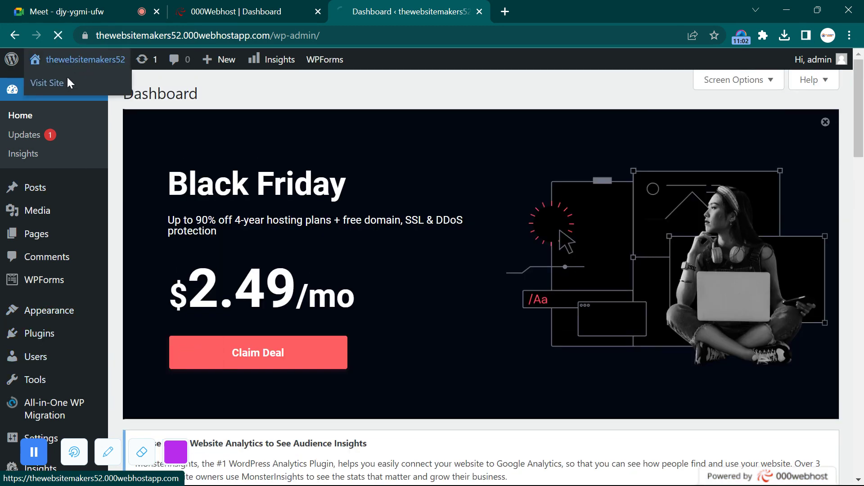
{"action": "scroll", "coordinate": [390, 175], "scroll_direction": "down", "scroll_amount": 10}
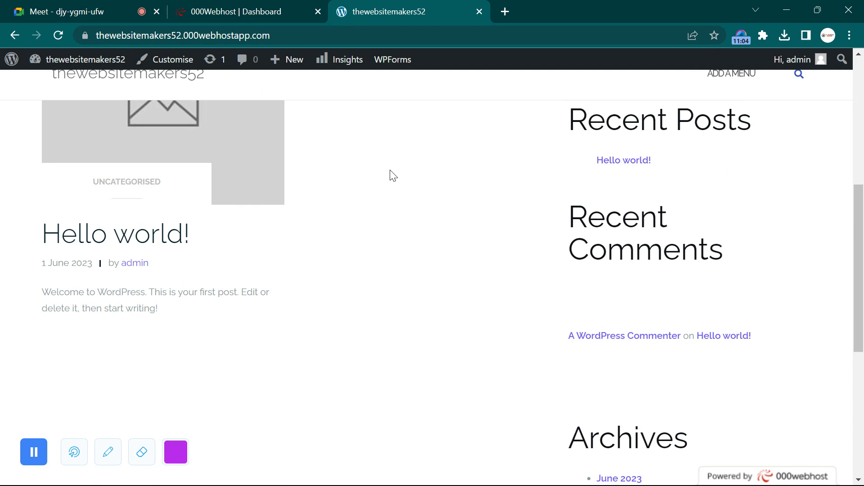
{"action": "scroll", "coordinate": [390, 175], "scroll_direction": "up", "scroll_amount": 10}
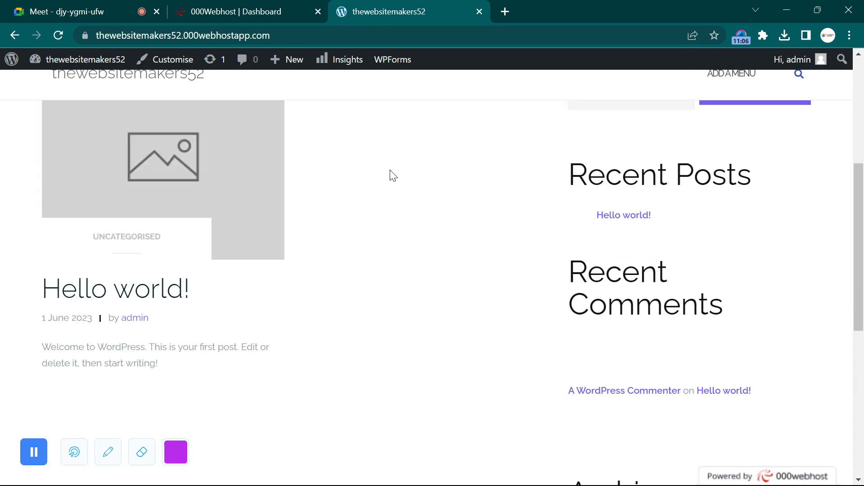
{"action": "mouse_move", "coordinate": [93, 61]}
{"action": "left_click", "coordinate": [59, 83]}
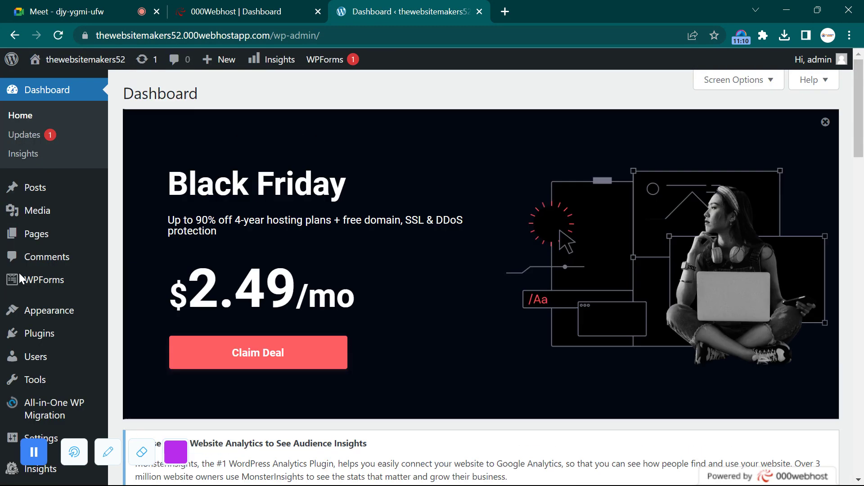
{"action": "scroll", "coordinate": [19, 273], "scroll_direction": "down", "scroll_amount": 3}
{"action": "mouse_move", "coordinate": [38, 309]}
{"action": "scroll", "coordinate": [39, 310], "scroll_direction": "down", "scroll_amount": 1}
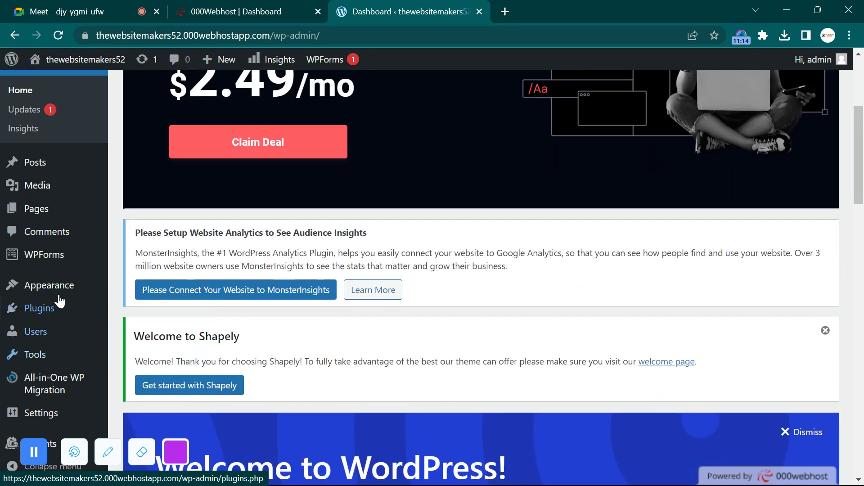
- Go from the installed Themes page to the gallery of themes to add
{"action": "mouse_move", "coordinate": [62, 288]}
{"action": "left_click", "coordinate": [143, 288]}
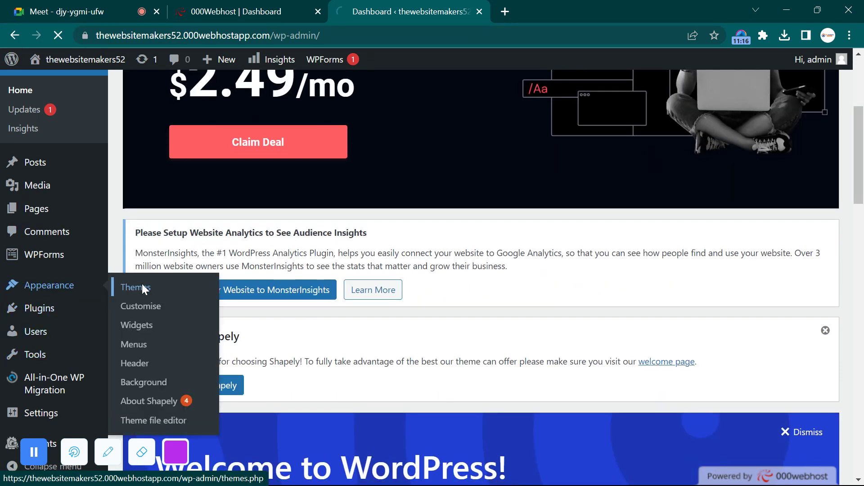
{"action": "scroll", "coordinate": [389, 256], "scroll_direction": "down", "scroll_amount": 4}
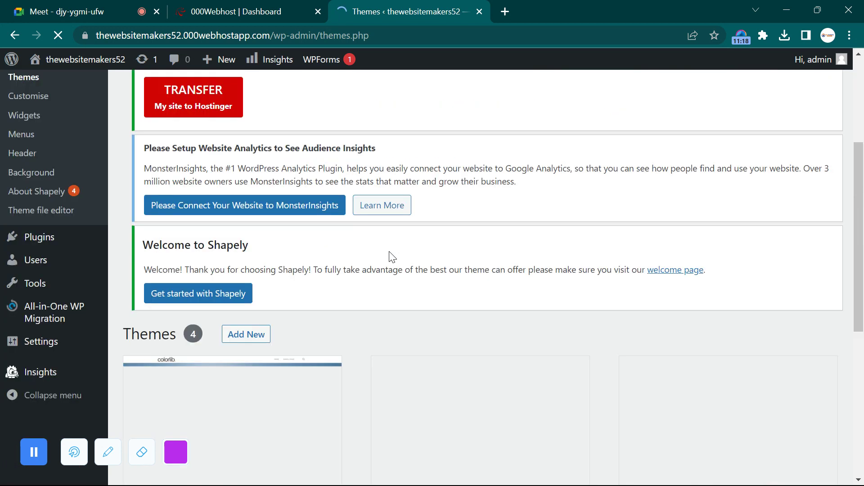
{"action": "scroll", "coordinate": [390, 252], "scroll_direction": "down", "scroll_amount": 2}
{"action": "scroll", "coordinate": [468, 333], "scroll_direction": "down", "scroll_amount": 4}
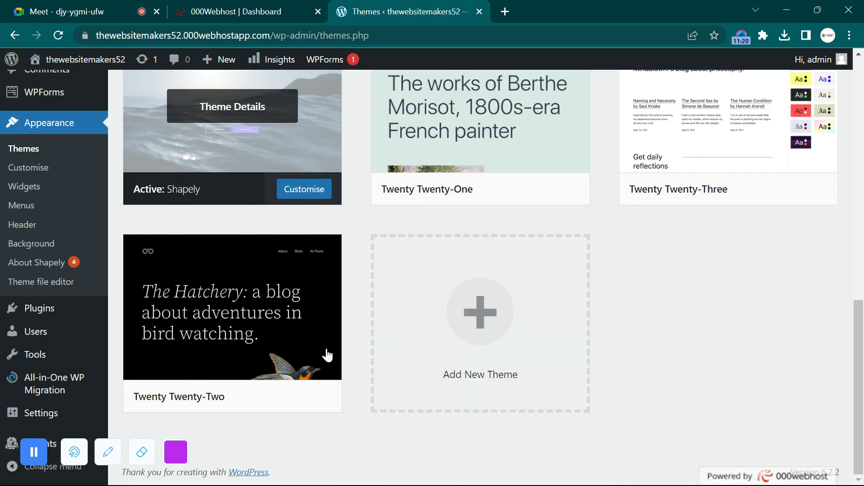
{"action": "left_click", "coordinate": [468, 333]}
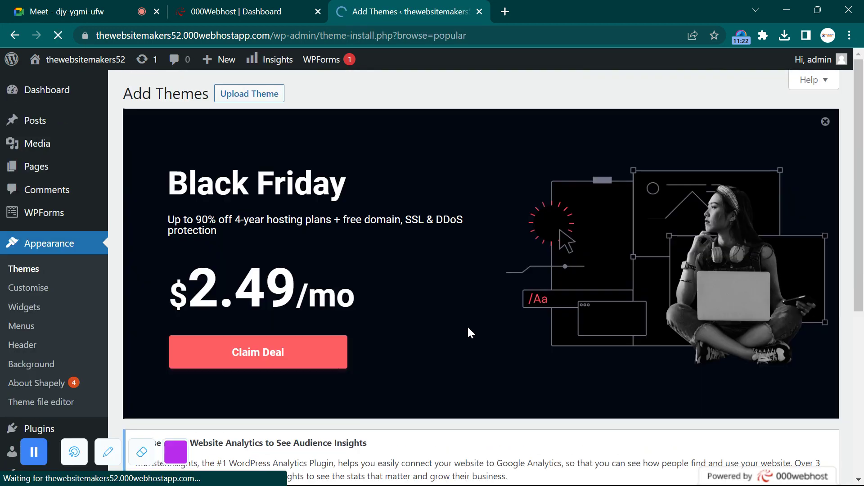
{"action": "scroll", "coordinate": [360, 323], "scroll_direction": "down", "scroll_amount": 9}
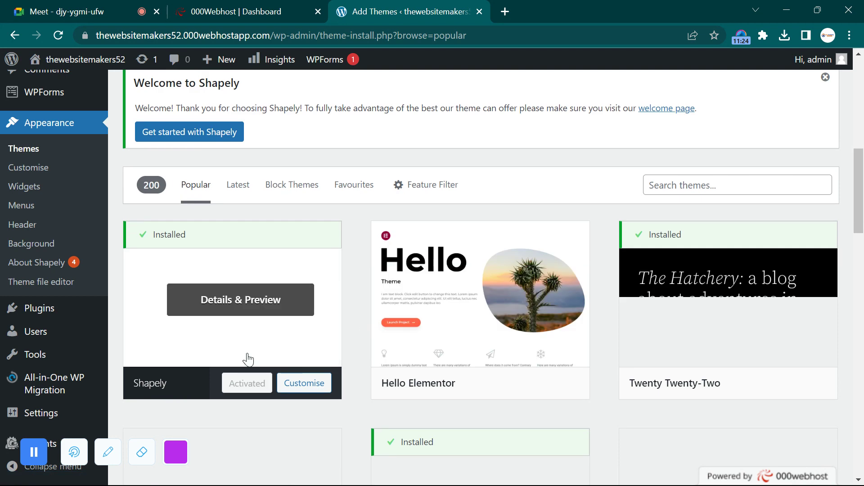
{"action": "scroll", "coordinate": [247, 357], "scroll_direction": "down", "scroll_amount": 4}
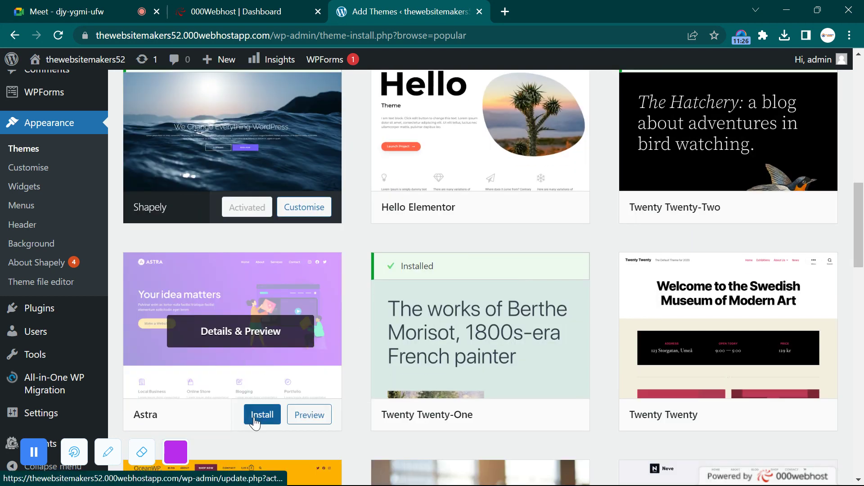
- Install the Astra theme and activate it in place of Shapely
{"action": "left_click", "coordinate": [255, 422]}
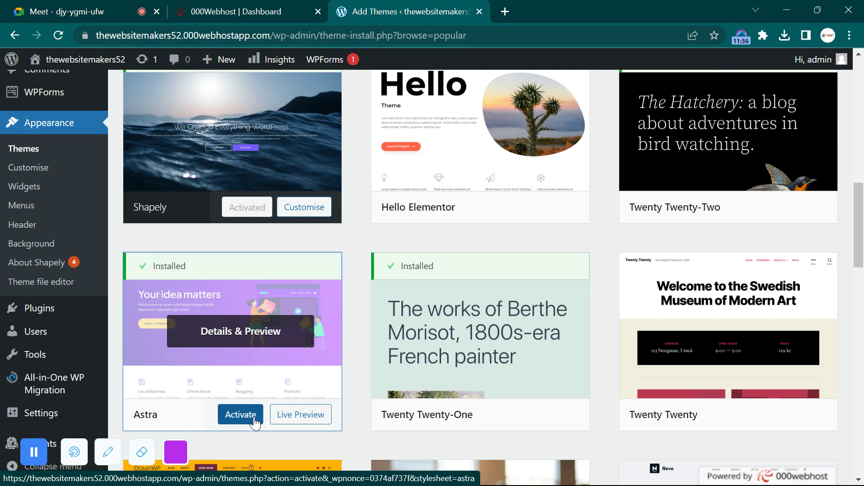
{"action": "left_click", "coordinate": [240, 415]}
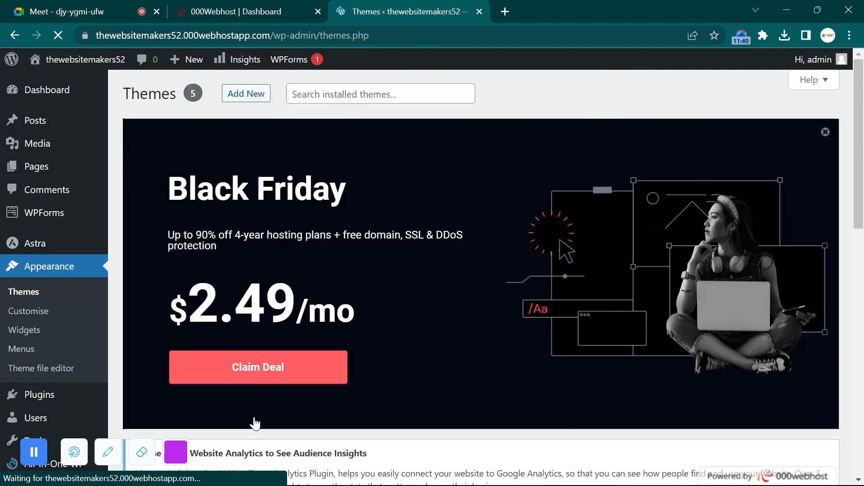
{"action": "scroll", "coordinate": [254, 423], "scroll_direction": "down", "scroll_amount": 6}
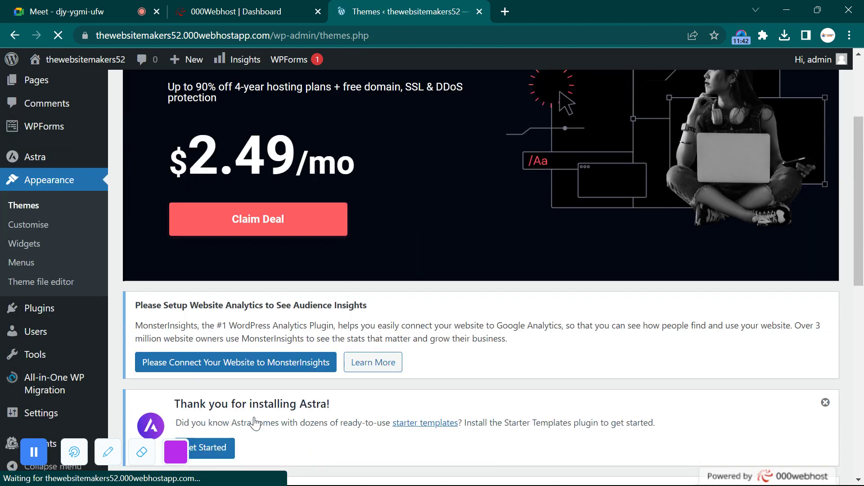
{"action": "scroll", "coordinate": [255, 423], "scroll_direction": "down", "scroll_amount": 2}
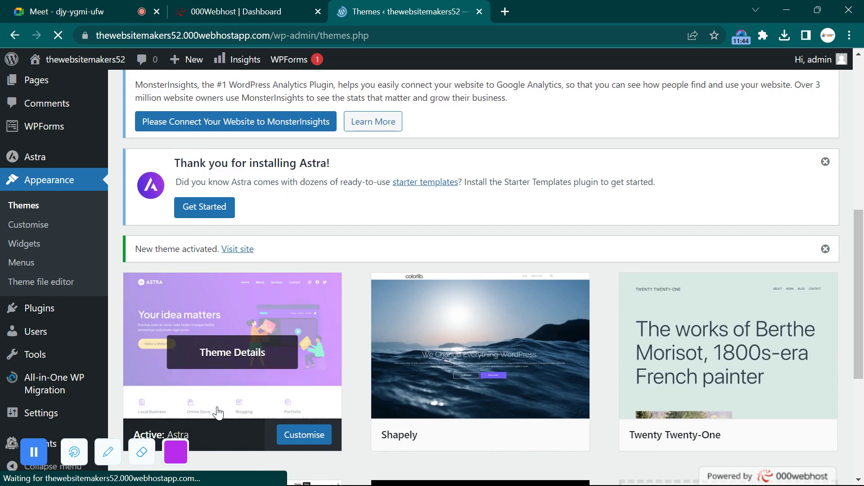
{"action": "scroll", "coordinate": [216, 409], "scroll_direction": "down", "scroll_amount": 2}
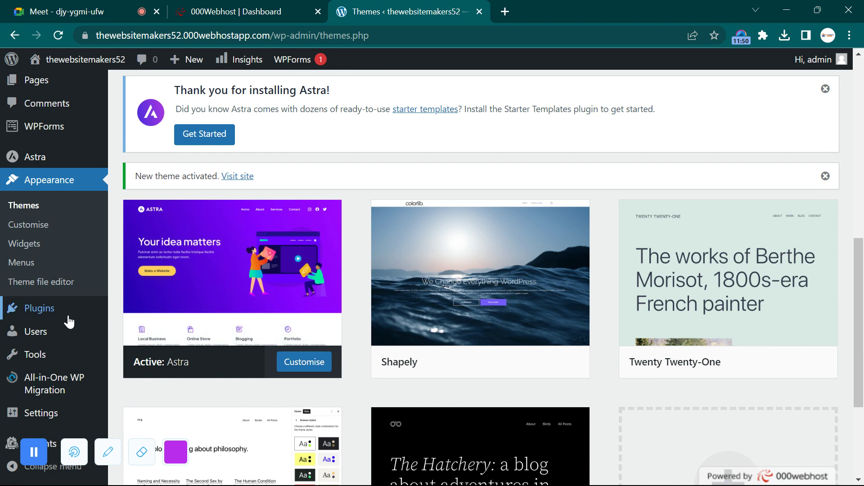
{"action": "mouse_move", "coordinate": [61, 318]}
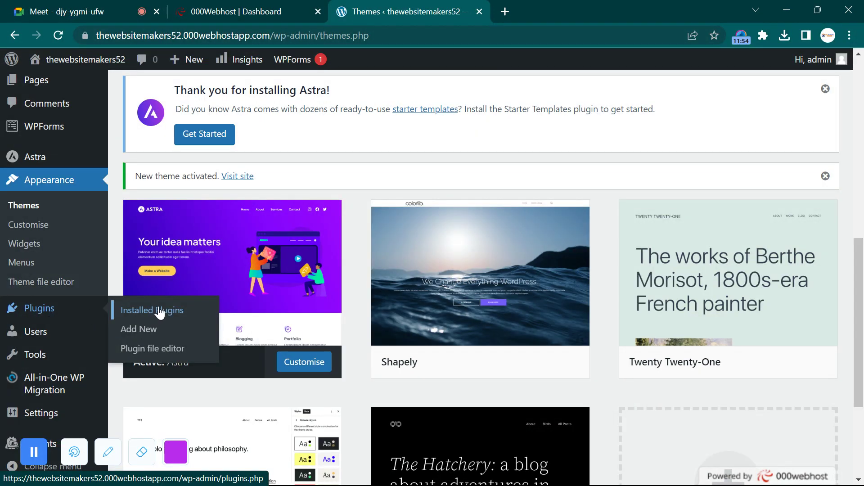
- Search Add Plugins for 'starter templates' and install the Starter Templates plugin
{"action": "left_click", "coordinate": [152, 331]}
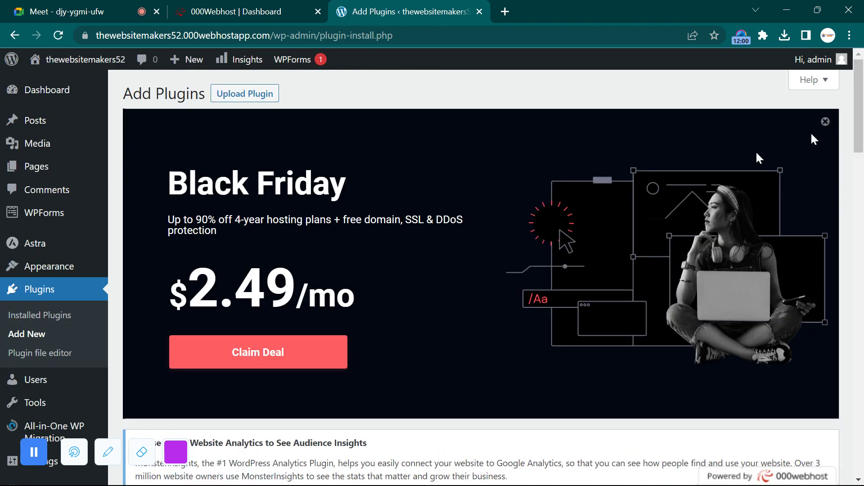
{"action": "left_click", "coordinate": [827, 124]}
{"action": "scroll", "coordinate": [604, 246], "scroll_direction": "down", "scroll_amount": 4}
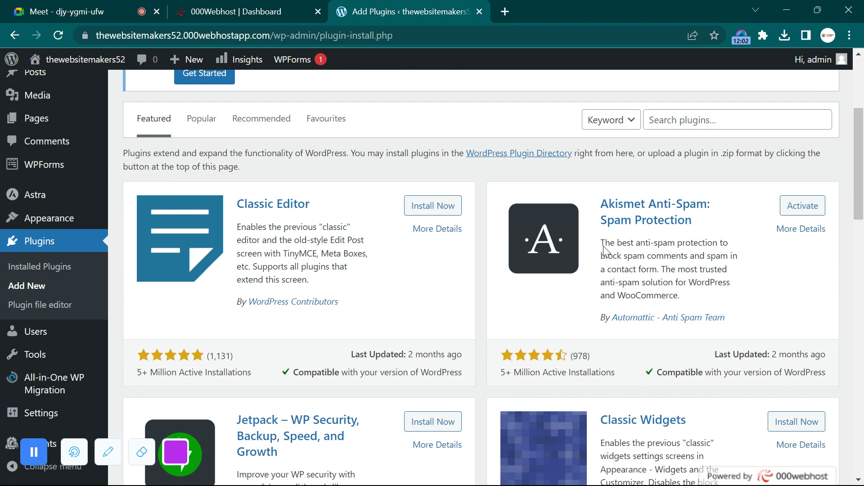
{"action": "left_click", "coordinate": [701, 115]}
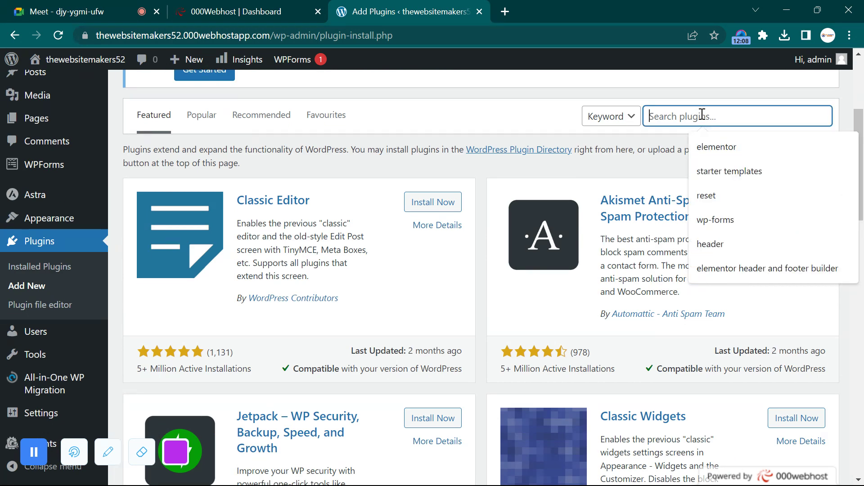
{"action": "type", "text": "starter"}
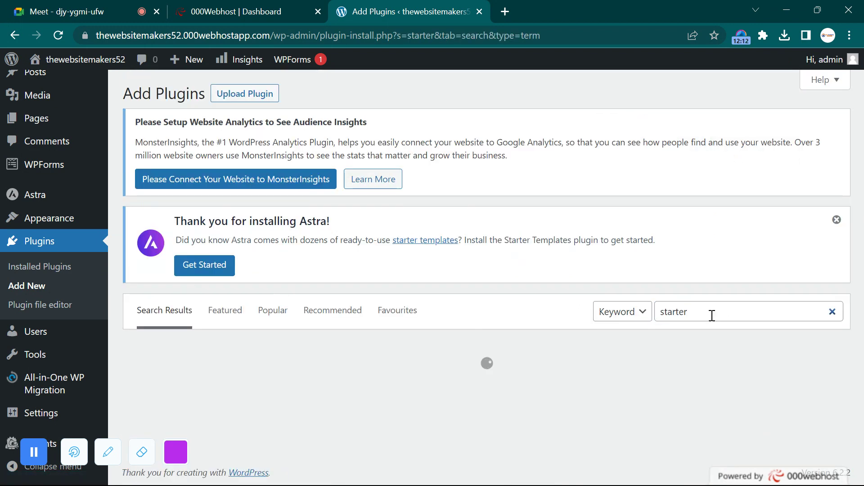
{"action": "left_click", "coordinate": [732, 337]}
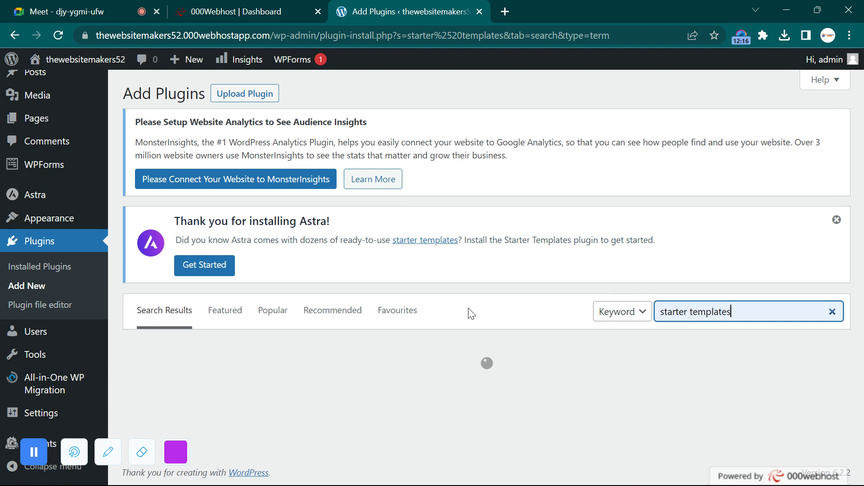
{"action": "scroll", "coordinate": [468, 312], "scroll_direction": "down", "scroll_amount": 2}
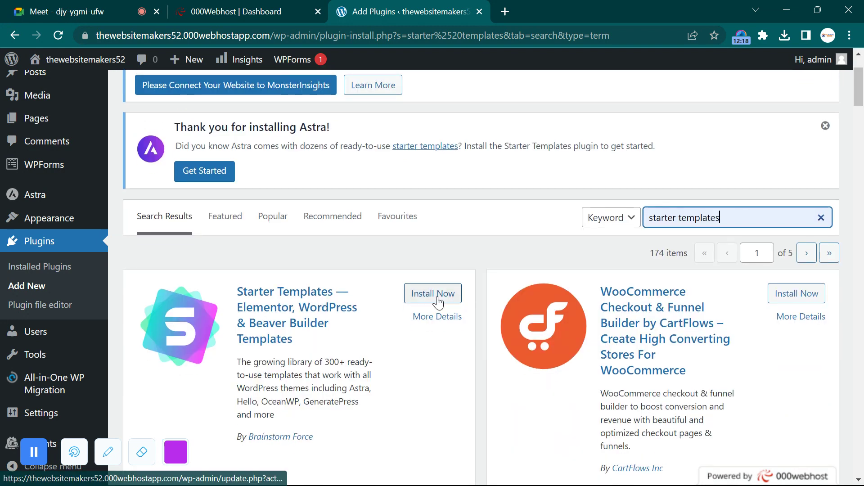
{"action": "left_click", "coordinate": [433, 294]}
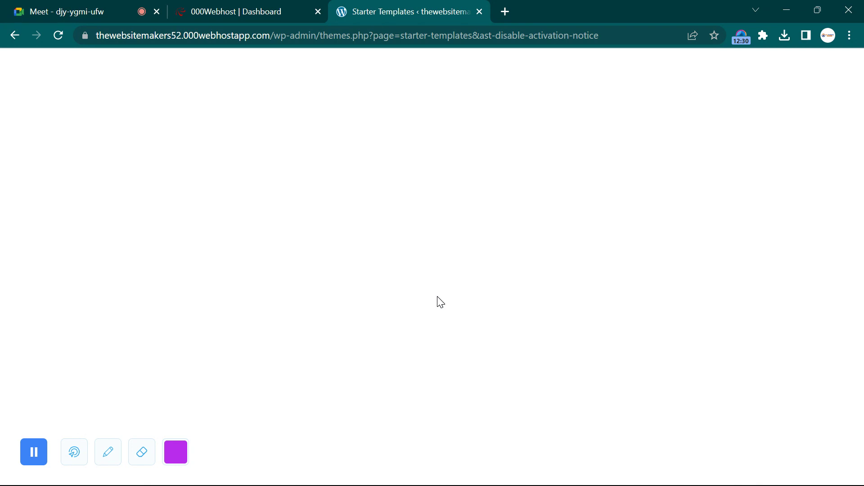
{"action": "left_click", "coordinate": [229, 5]}
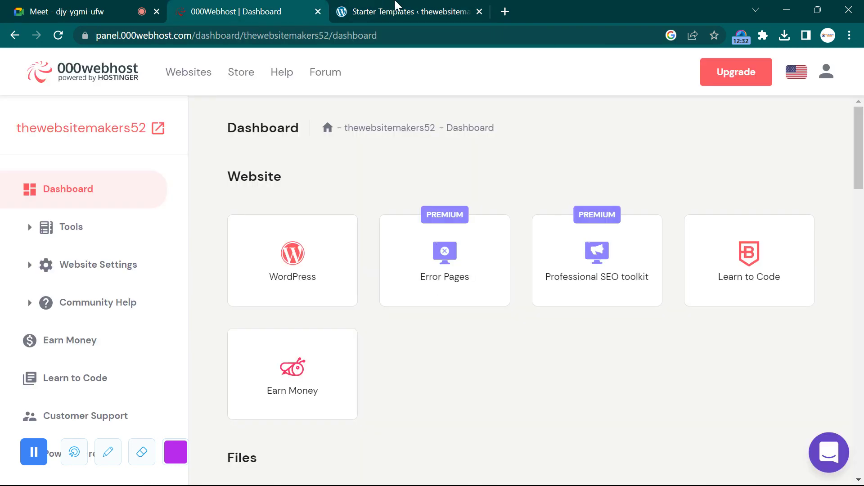
{"action": "left_click", "coordinate": [423, 5]}
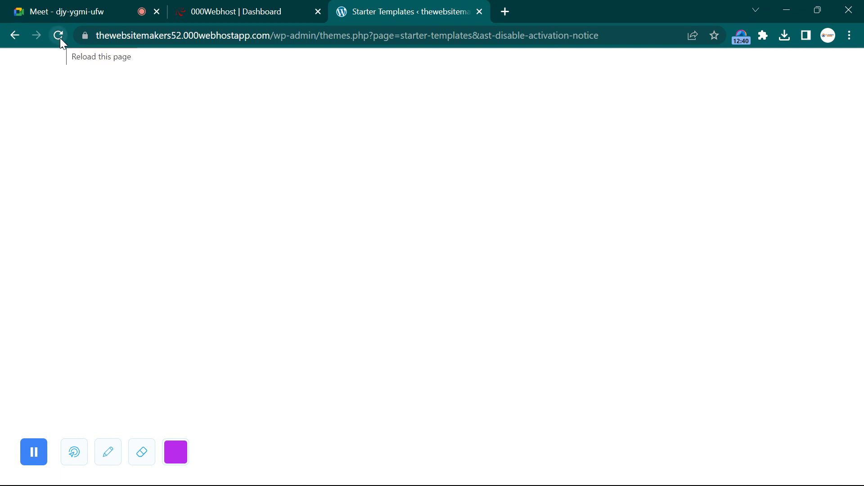
{"action": "left_click", "coordinate": [263, 5]}
{"action": "scroll", "coordinate": [340, 315], "scroll_direction": "down", "scroll_amount": 13}
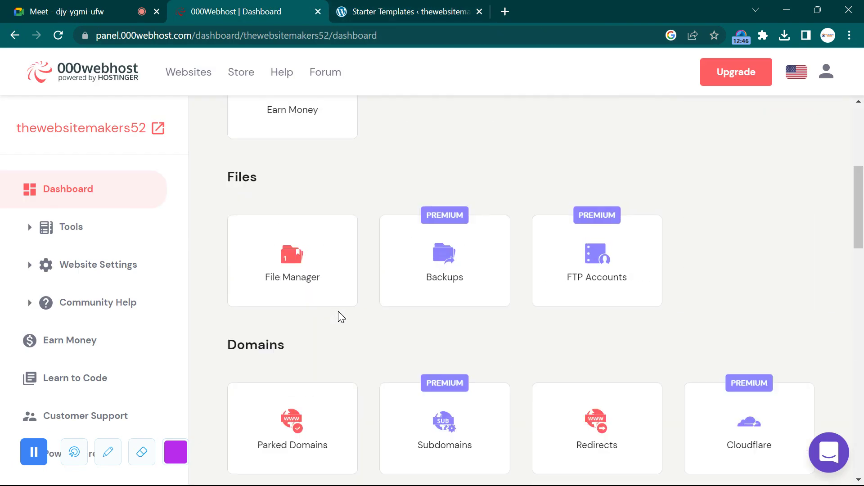
{"action": "scroll", "coordinate": [340, 317], "scroll_direction": "down", "scroll_amount": 3}
{"action": "scroll", "coordinate": [340, 316], "scroll_direction": "up", "scroll_amount": 3}
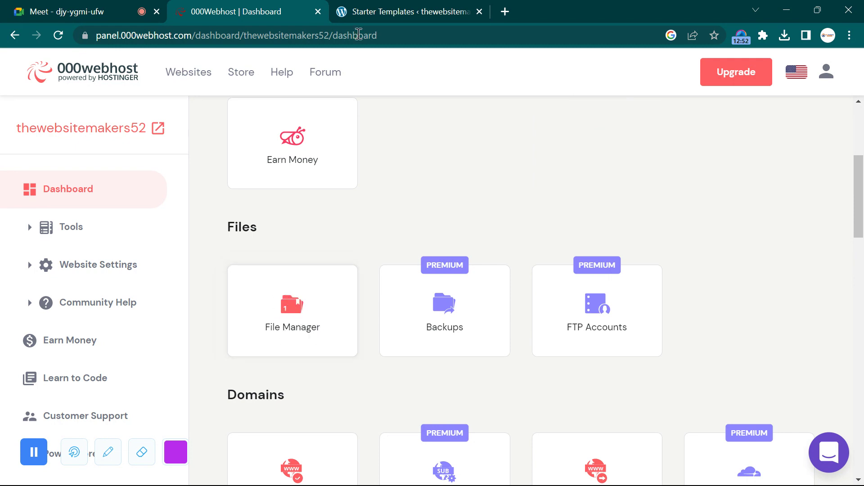
{"action": "left_click", "coordinate": [364, 10]}
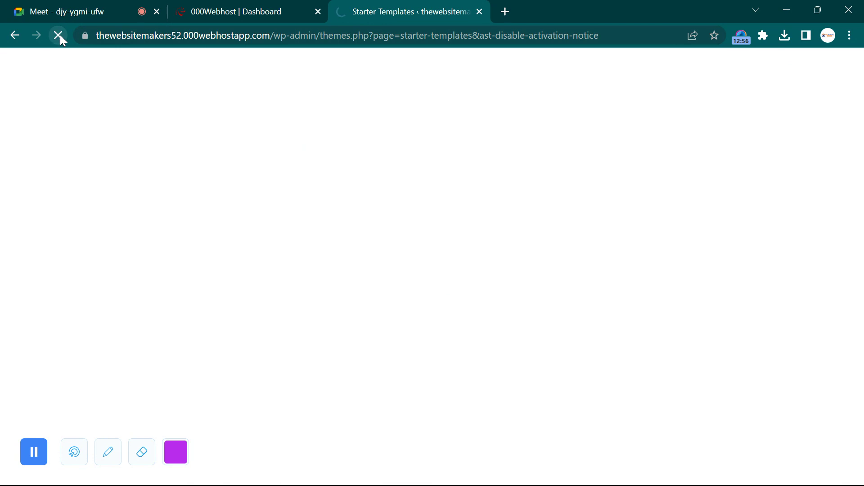
{"action": "left_click", "coordinate": [58, 35]}
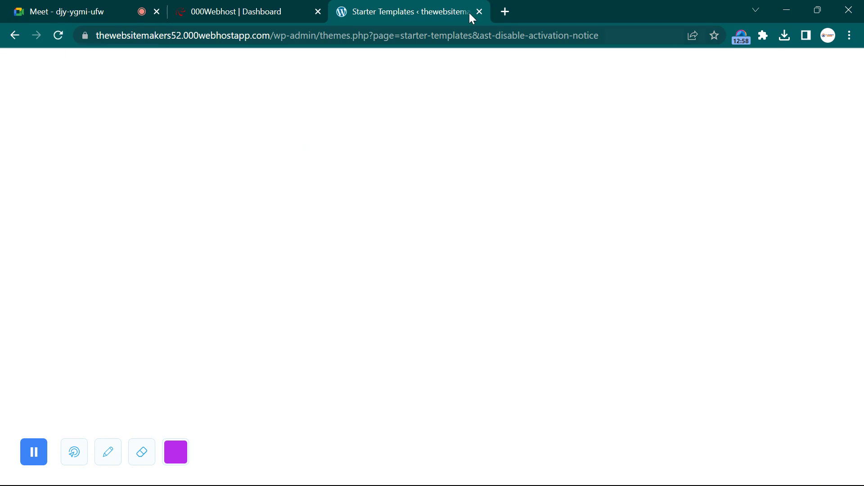
- Open thewebsitemakers52 in a new tab and go to its admin Dashboard
{"action": "left_click", "coordinate": [505, 11]}
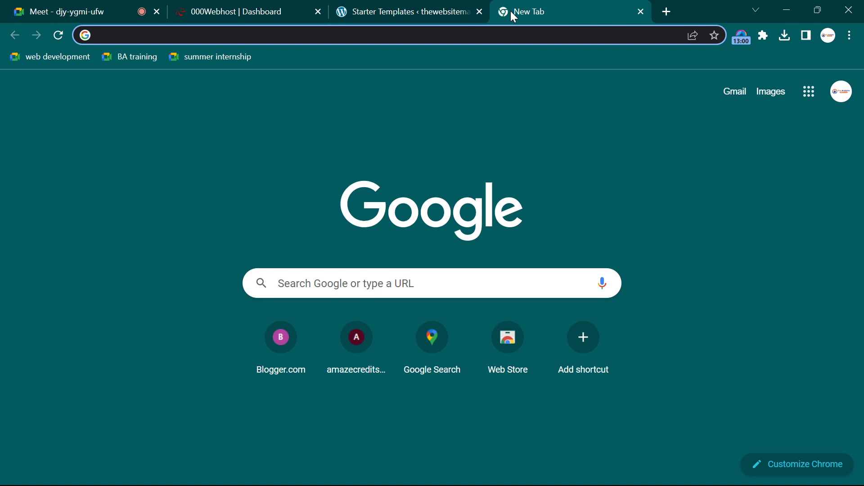
{"action": "type", "text": "the"}
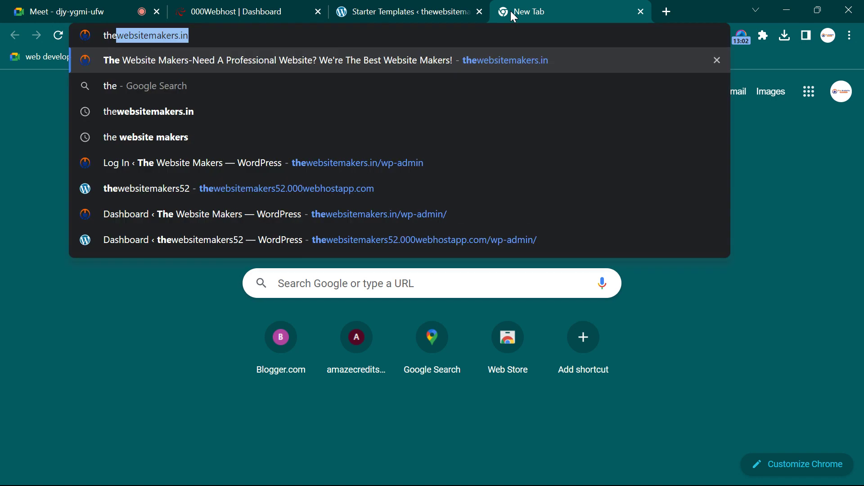
{"action": "left_click", "coordinate": [332, 198]}
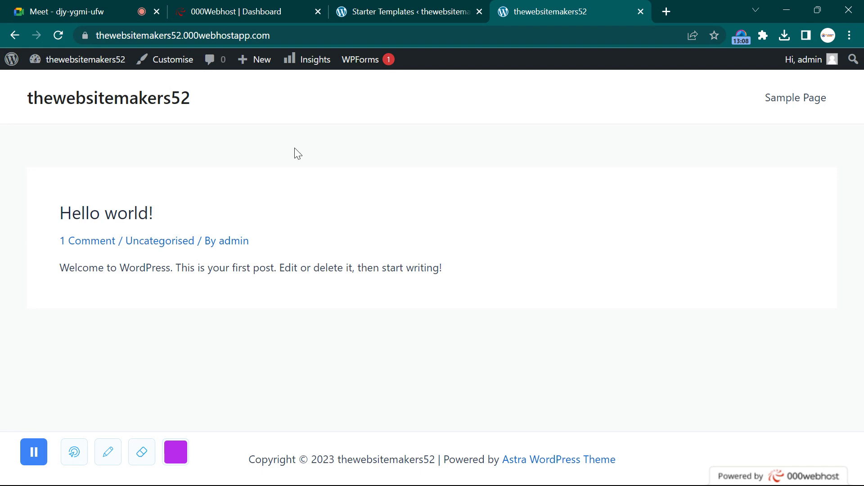
{"action": "mouse_move", "coordinate": [59, 63]}
{"action": "left_click", "coordinate": [64, 86]}
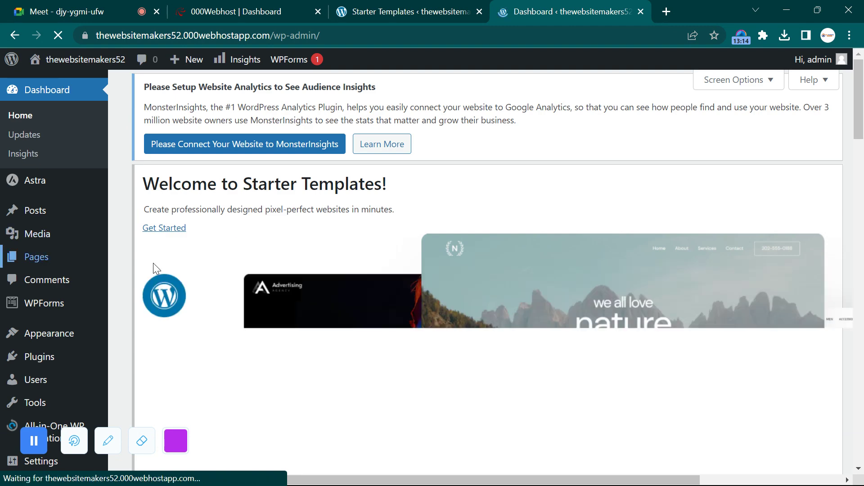
- Open Appearance > Starter Templates from the dashboard
{"action": "scroll", "coordinate": [249, 288], "scroll_direction": "down", "scroll_amount": 3}
{"action": "scroll", "coordinate": [249, 289], "scroll_direction": "down", "scroll_amount": 3}
{"action": "scroll", "coordinate": [10, 215], "scroll_direction": "up", "scroll_amount": 3}
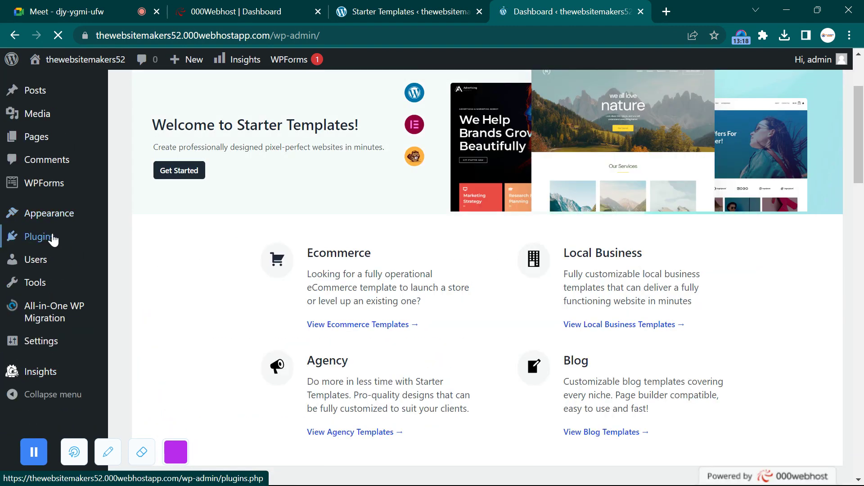
{"action": "scroll", "coordinate": [52, 216], "scroll_direction": "up", "scroll_amount": 5}
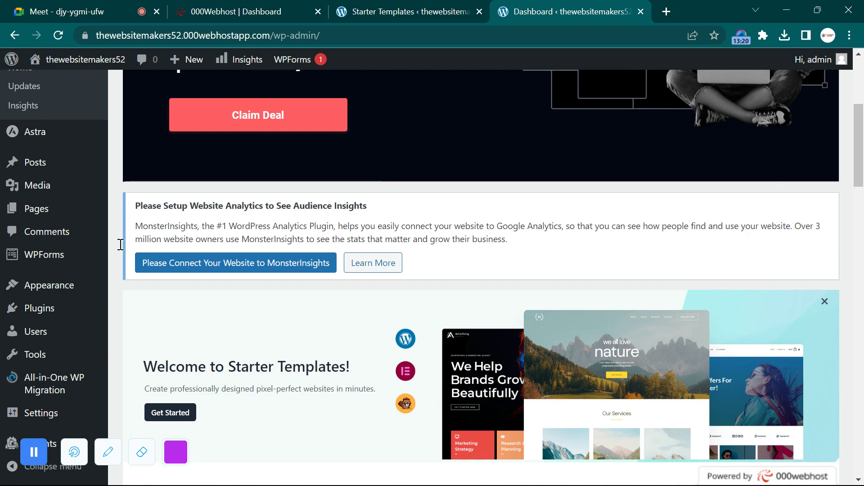
{"action": "mouse_move", "coordinate": [62, 292]}
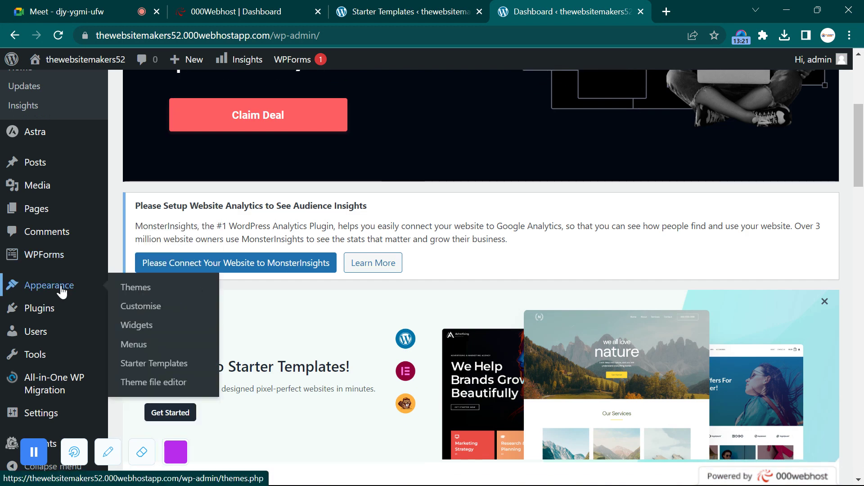
{"action": "left_click", "coordinate": [166, 363]}
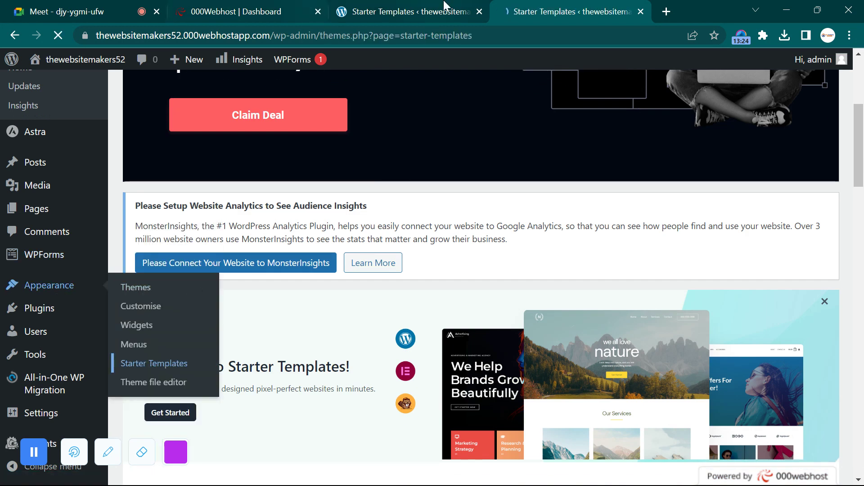
- Open the thewebsitemakers52 site in another new tab
{"action": "left_click", "coordinate": [666, 9]}
{"action": "type", "text": "d"}
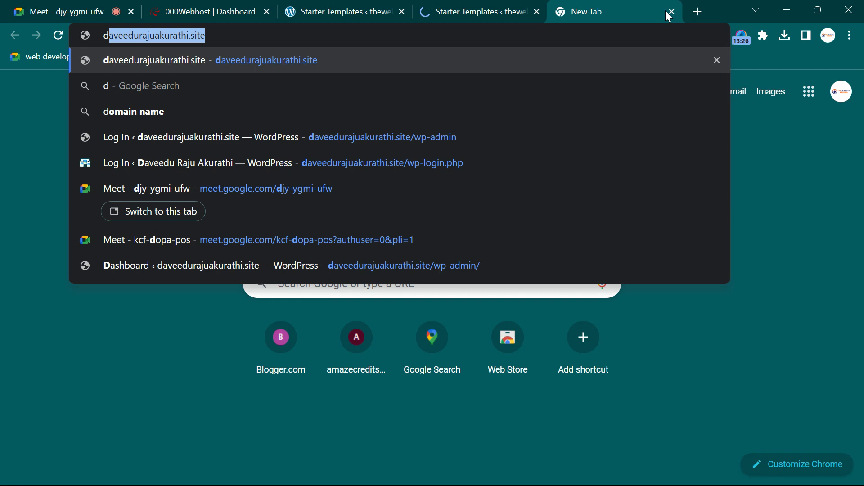
{"action": "key", "text": "BackSpace"}
{"action": "type", "text": "th"}
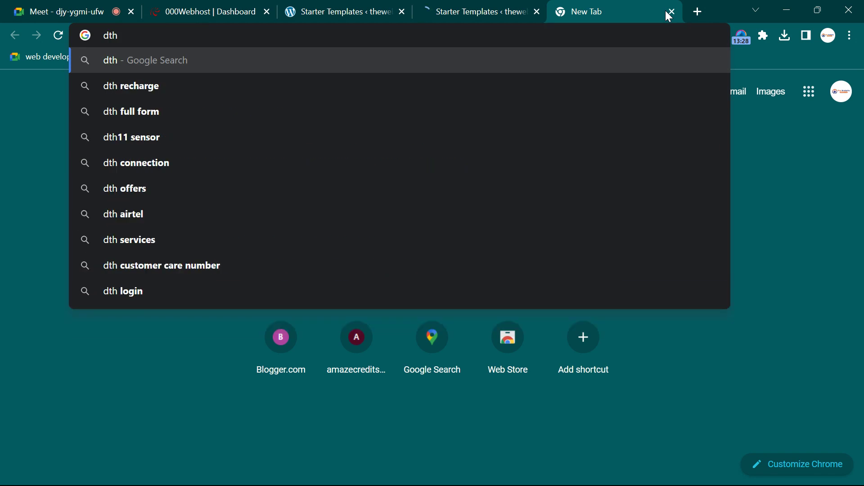
{"action": "key", "text": "BackSpace"}
{"action": "key", "text": "BackSpace"}
{"action": "key", "text": "BackSpace"}
{"action": "type", "text": "th"}
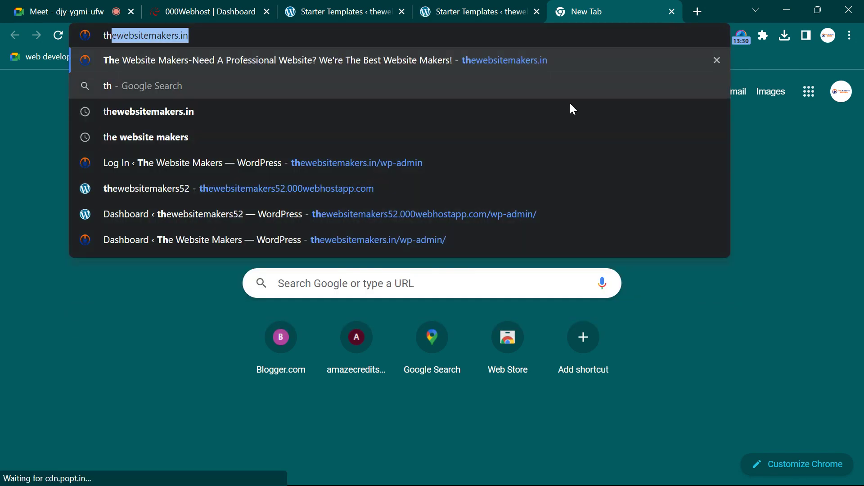
{"action": "left_click", "coordinate": [488, 183]}
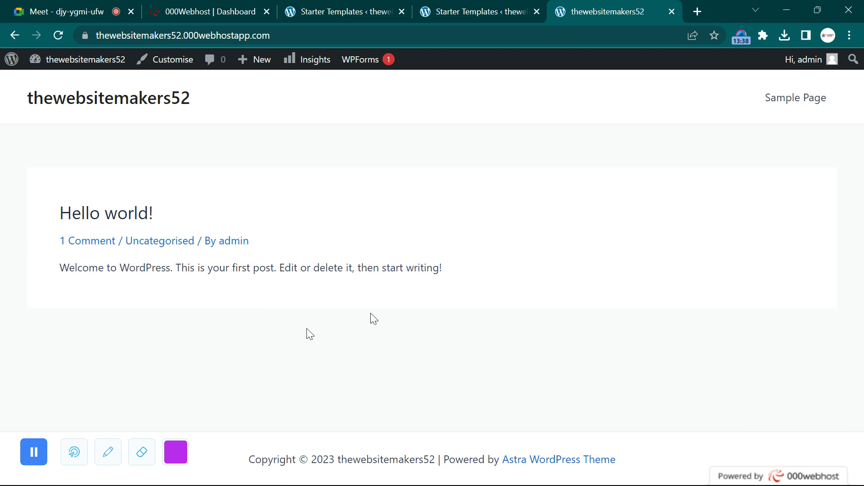
- Start Build Your Website Now and pick Elementor as the page builder
{"action": "left_click", "coordinate": [479, 3]}
{"action": "scroll", "coordinate": [335, 420], "scroll_direction": "down", "scroll_amount": 3}
{"action": "left_click", "coordinate": [424, 434]}
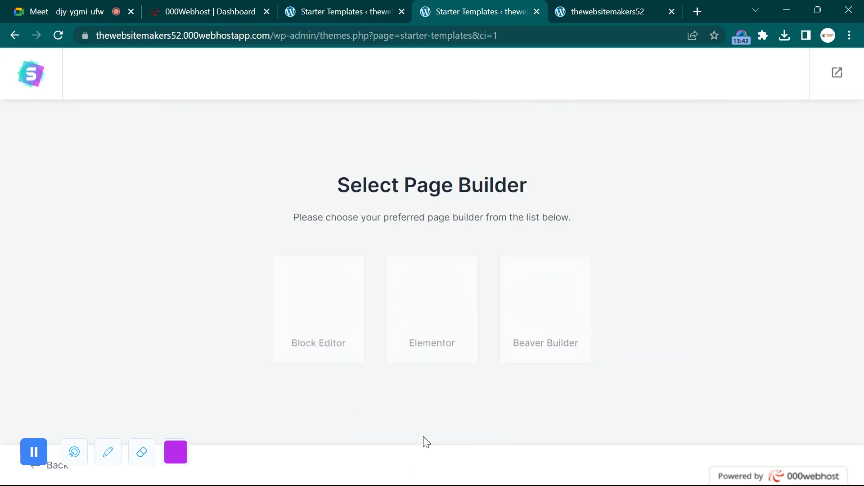
{"action": "left_click", "coordinate": [435, 303]}
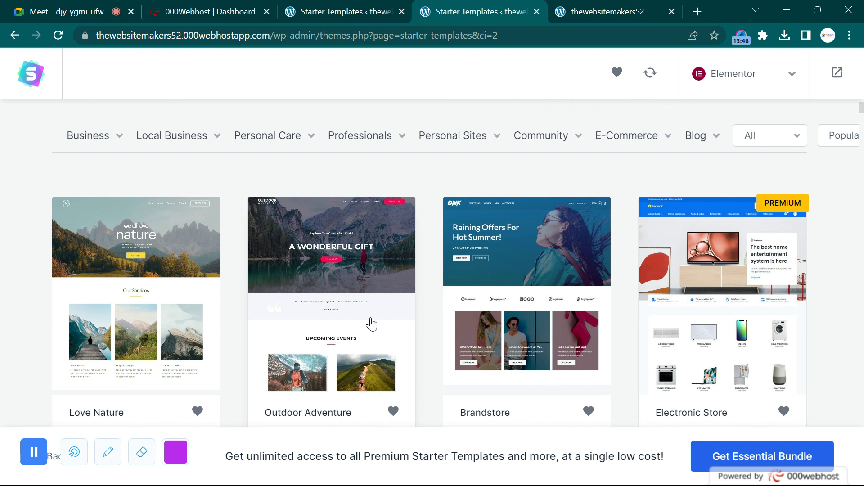
- Choose Outdoor Adventure, skip the logo, keep default colours and fonts, and submit the build
{"action": "left_click", "coordinate": [335, 326]}
{"action": "scroll", "coordinate": [123, 345], "scroll_direction": "down", "scroll_amount": 2}
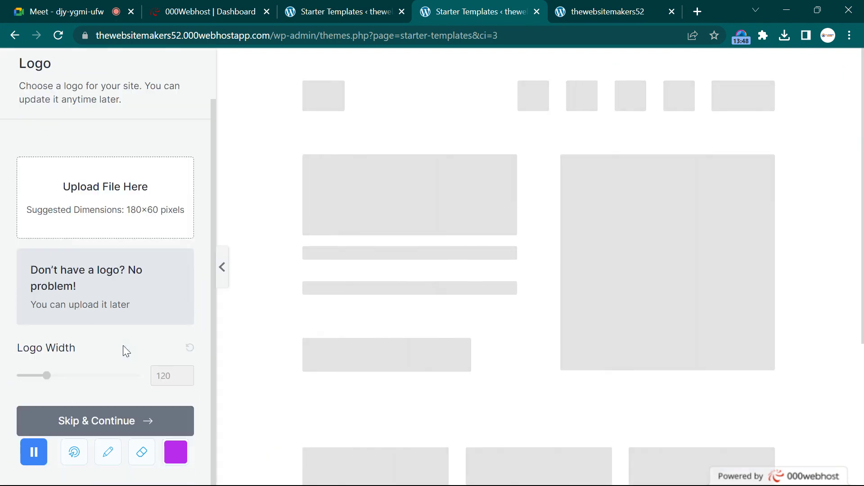
{"action": "left_click", "coordinate": [123, 425]}
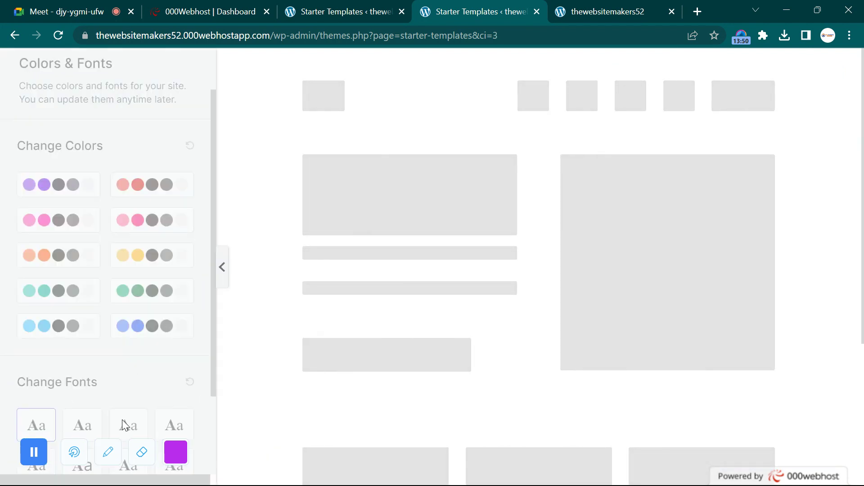
{"action": "scroll", "coordinate": [122, 419], "scroll_direction": "down", "scroll_amount": 5}
{"action": "left_click", "coordinate": [134, 420]}
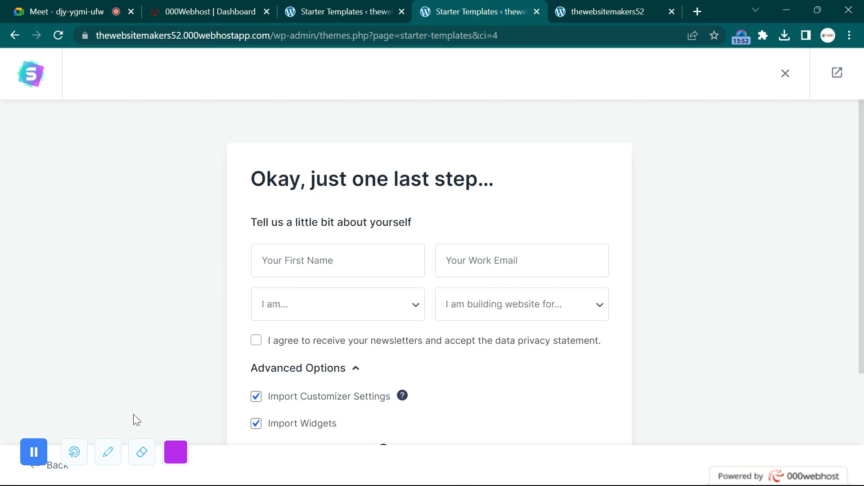
{"action": "scroll", "coordinate": [326, 386], "scroll_direction": "down", "scroll_amount": 3}
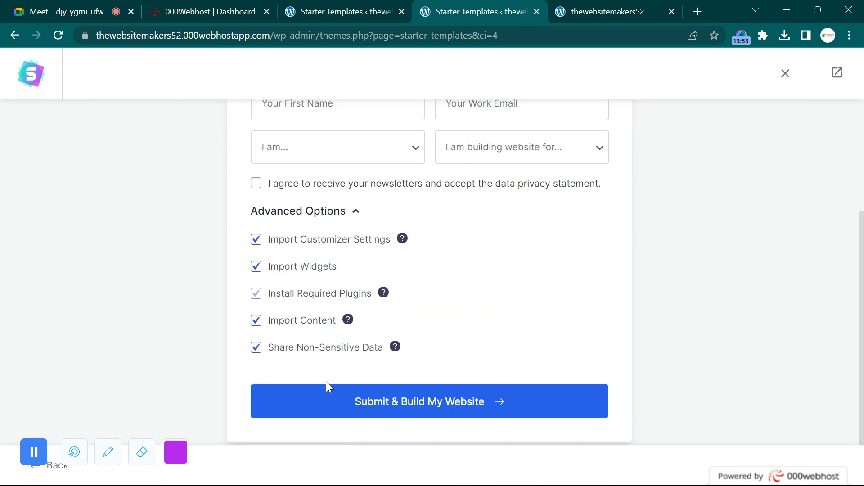
{"action": "left_click", "coordinate": [405, 411]}
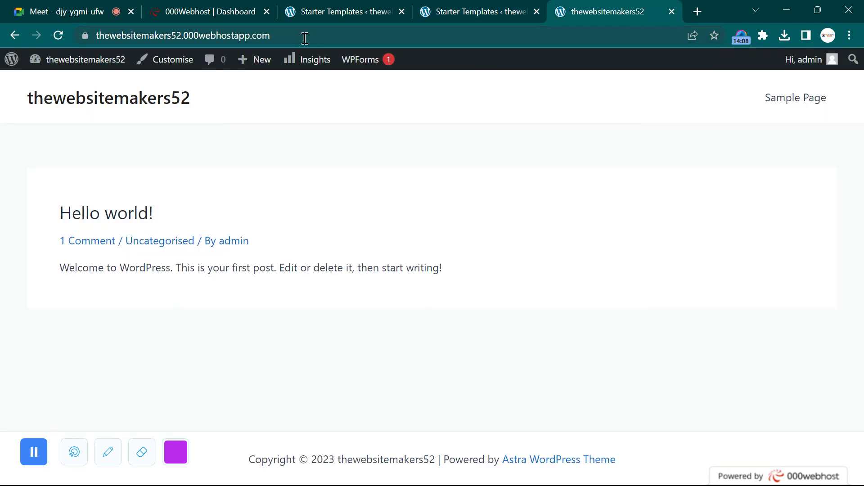
- Check the live site tab, then return to the build, which fails importing site content
{"action": "left_click", "coordinate": [301, 36]}
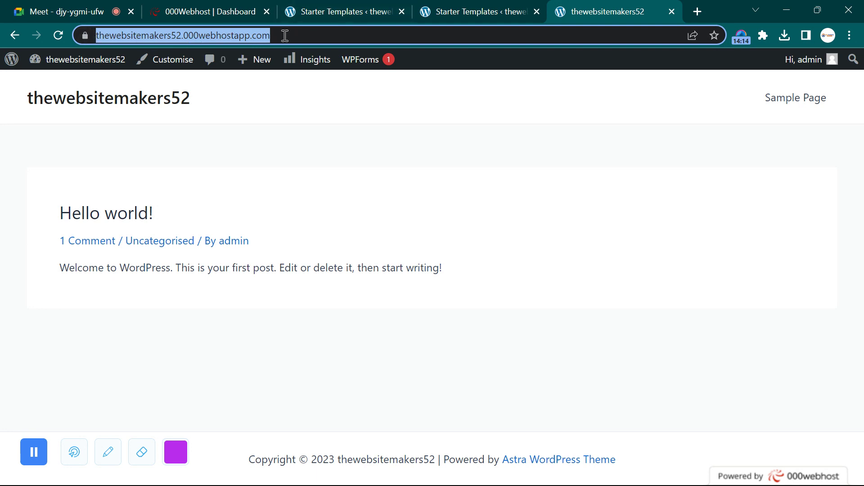
{"action": "left_click", "coordinate": [284, 35]}
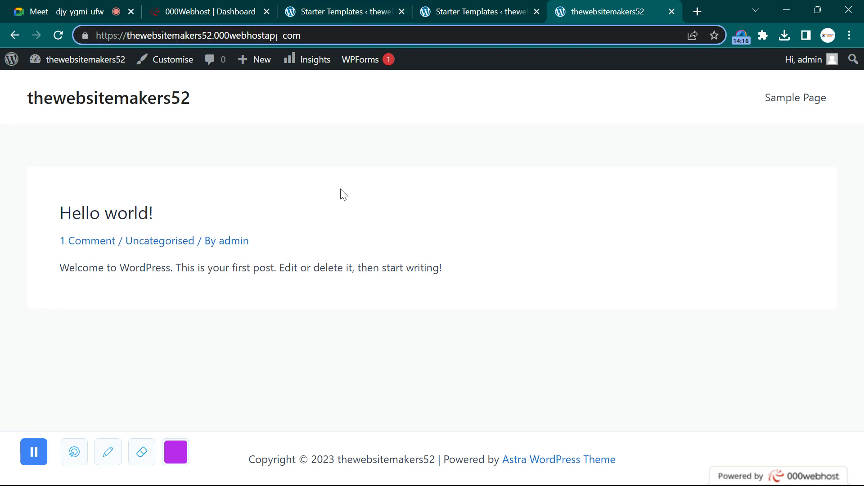
{"action": "left_click", "coordinate": [466, 6]}
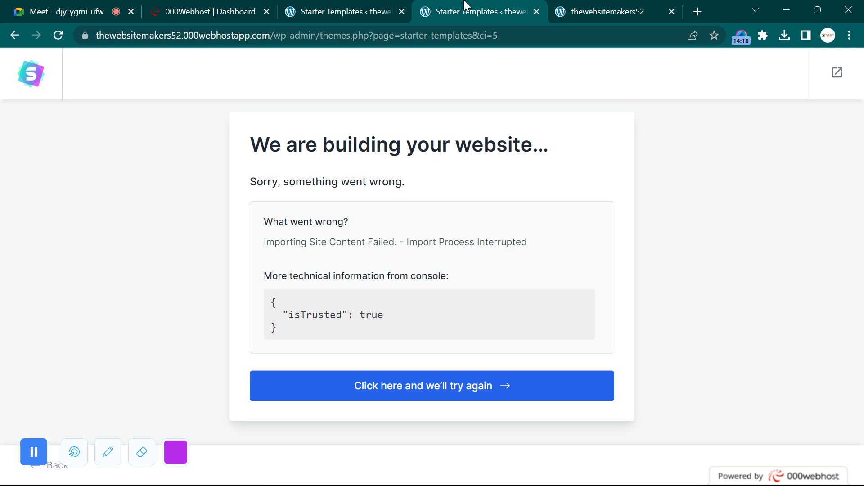
- Back out of the failed import through the wizard steps to the starter templates grid
{"action": "left_click", "coordinate": [15, 35]}
{"action": "left_click", "coordinate": [15, 35]}
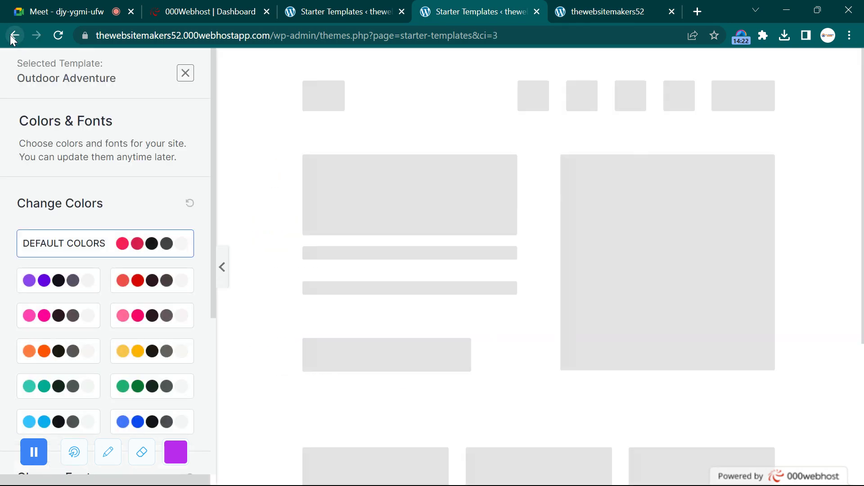
{"action": "left_click", "coordinate": [14, 36]}
{"action": "left_click", "coordinate": [13, 36]}
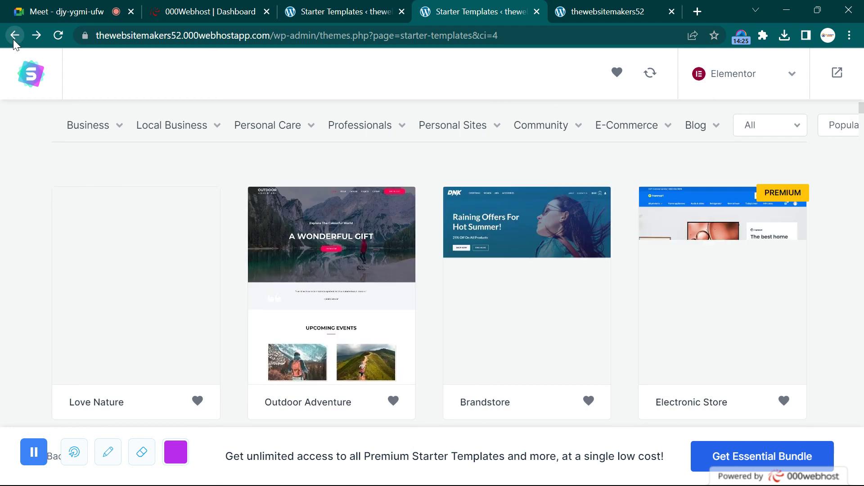
{"action": "left_click", "coordinate": [13, 37]}
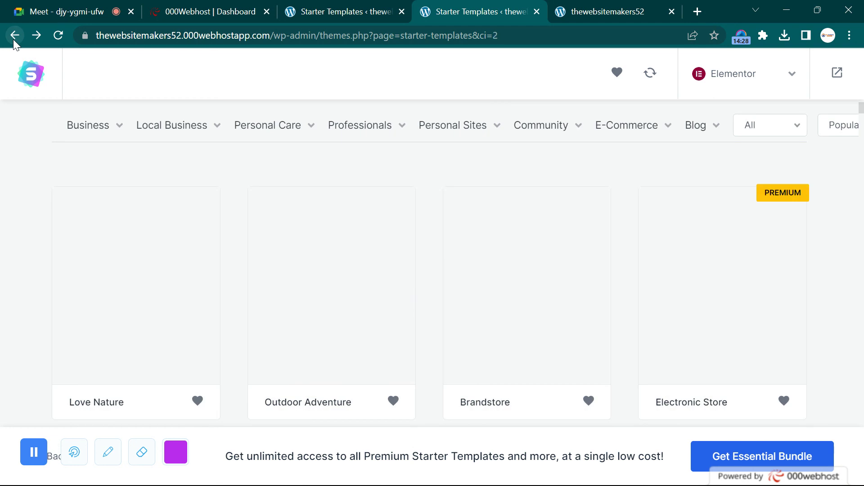
- Move the Starter Templates tab ahead of 000Webhost and switch to the live site's tab
{"action": "left_click_drag", "start_coordinate": [315, 6], "coordinate": [218, 4]}
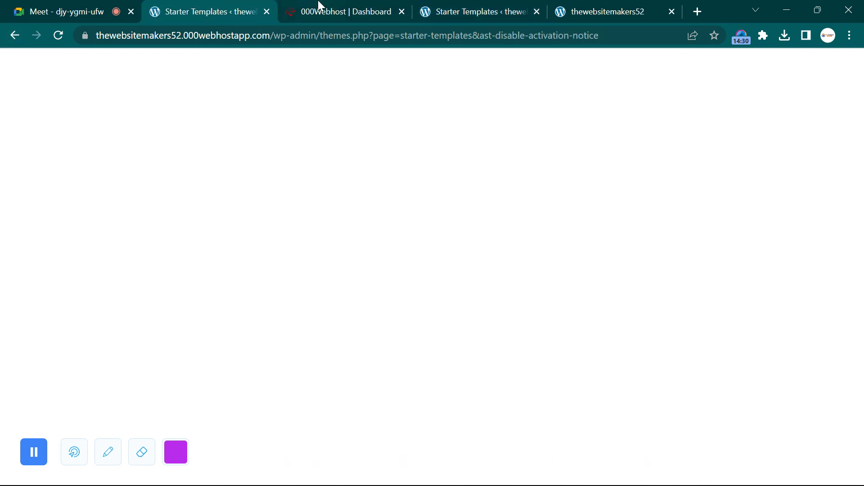
{"action": "left_click", "coordinate": [440, 9]}
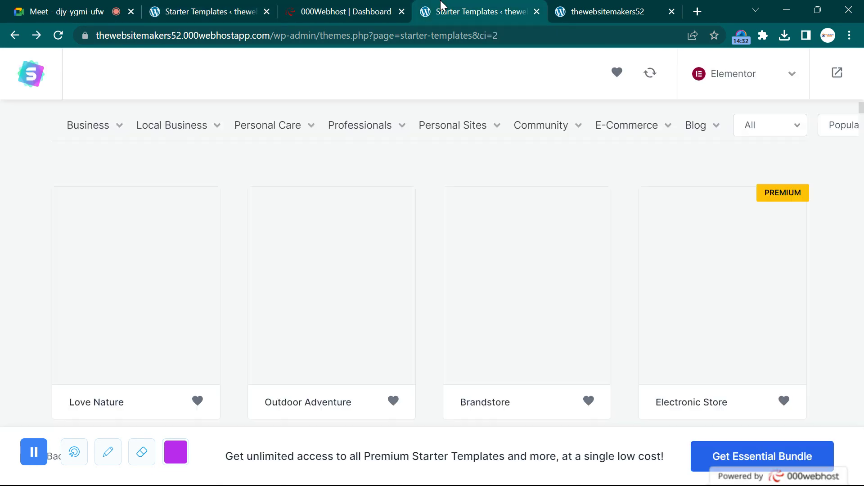
{"action": "left_click", "coordinate": [627, 6]}
- Go to the WordPress admin Dashboard from the admin-bar site menu
{"action": "mouse_move", "coordinate": [92, 62]}
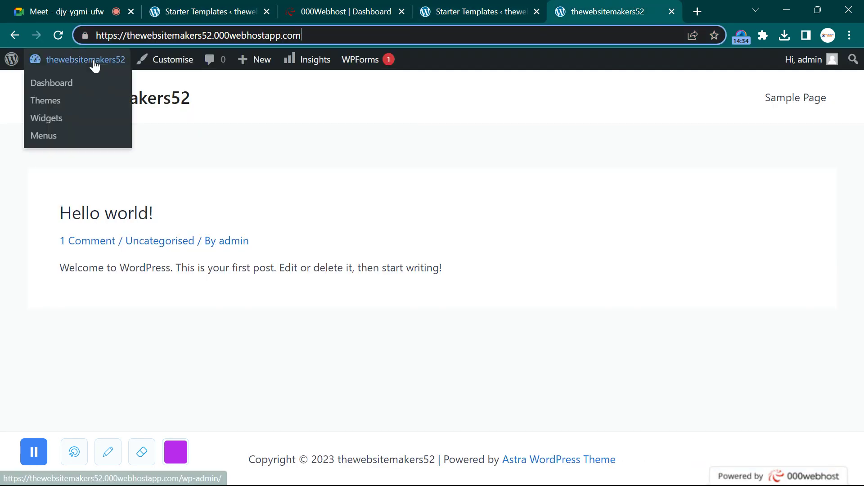
{"action": "left_click", "coordinate": [55, 87]}
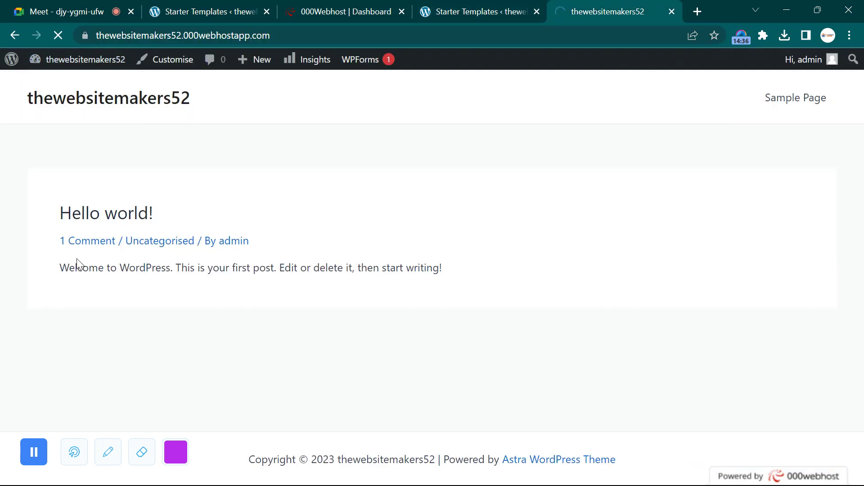
{"action": "scroll", "coordinate": [29, 237], "scroll_direction": "down", "scroll_amount": 5}
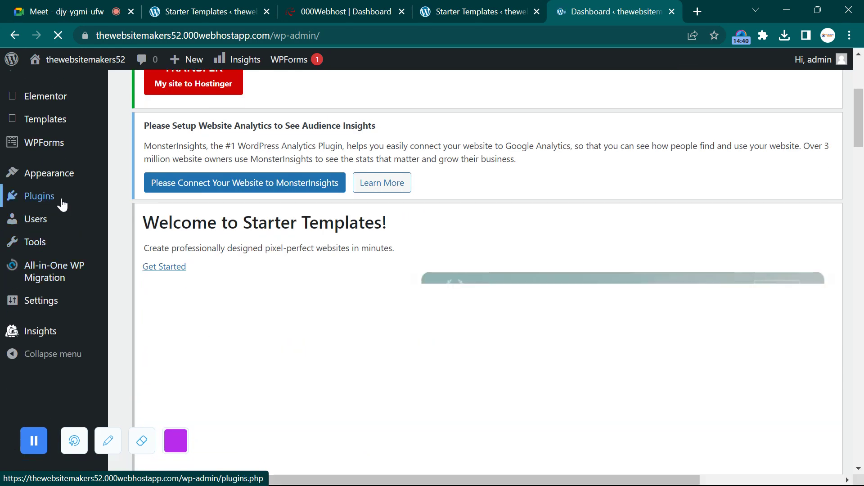
{"action": "mouse_move", "coordinate": [64, 205]}
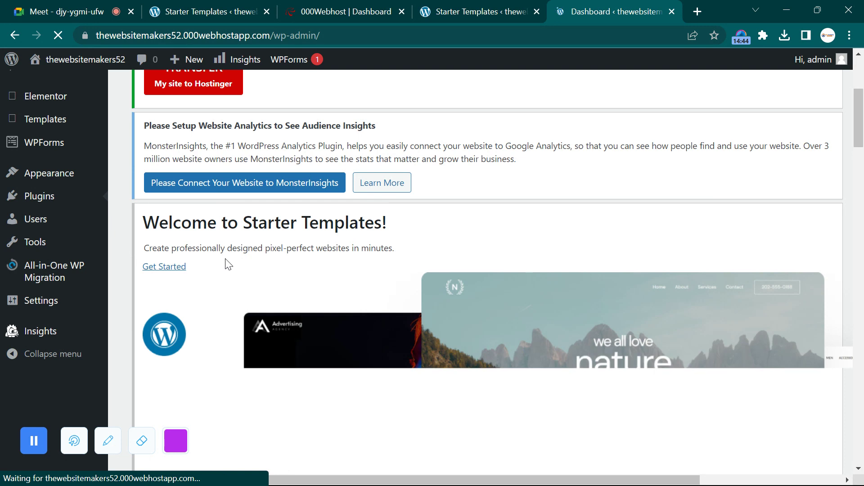
{"action": "scroll", "coordinate": [227, 263], "scroll_direction": "down", "scroll_amount": 3}
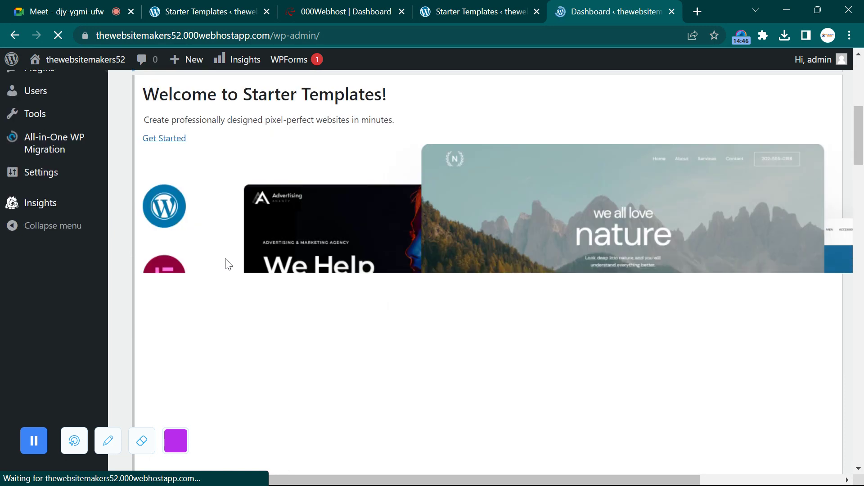
{"action": "scroll", "coordinate": [227, 264], "scroll_direction": "up", "scroll_amount": 5}
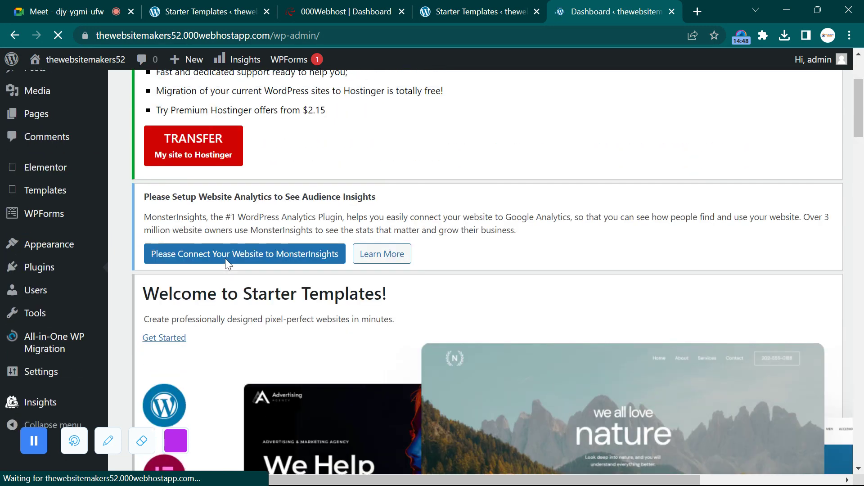
- Show the Installed Plugins list with its 8 plugins, including Akismet and Elementor
{"action": "left_click", "coordinate": [58, 270]}
{"action": "scroll", "coordinate": [222, 312], "scroll_direction": "down", "scroll_amount": 5}
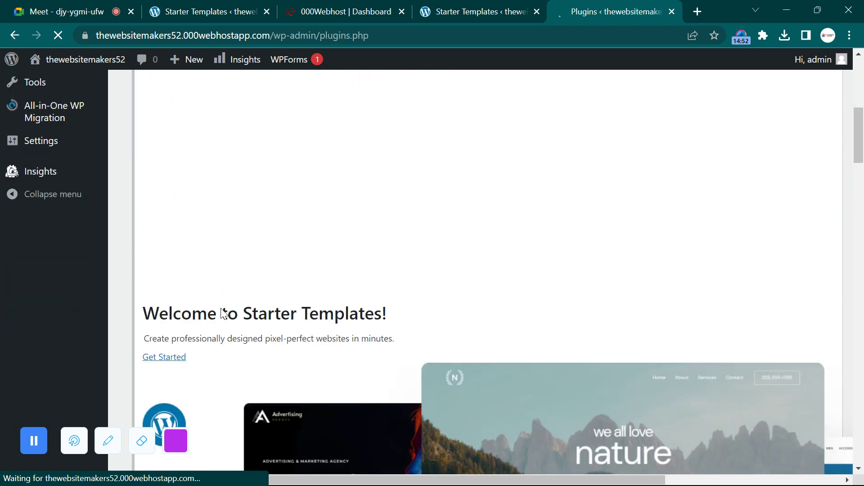
{"action": "scroll", "coordinate": [383, 273], "scroll_direction": "down", "scroll_amount": 7}
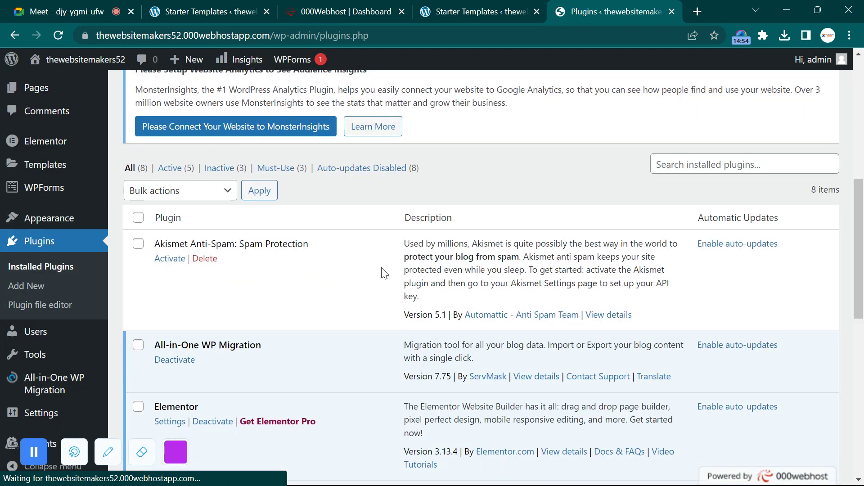
- Search Add Plugins for 'elementor' and browse the 1,036 results
{"action": "left_click", "coordinate": [31, 288]}
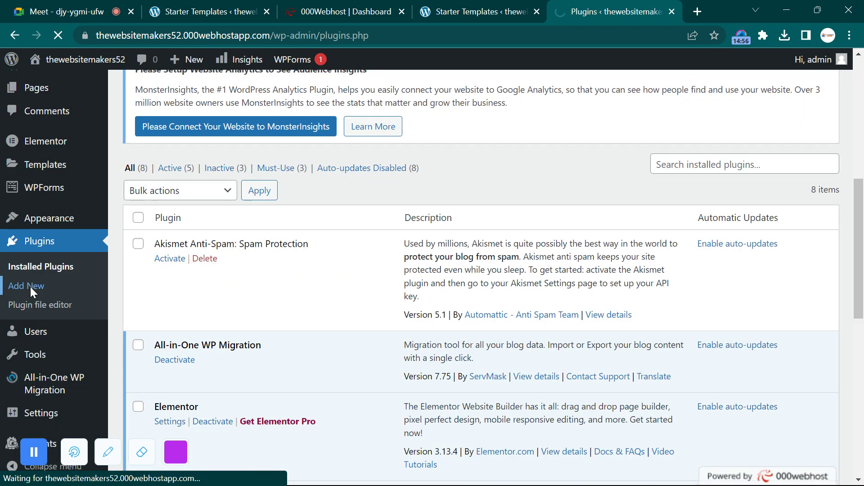
{"action": "scroll", "coordinate": [422, 274], "scroll_direction": "down", "scroll_amount": 2}
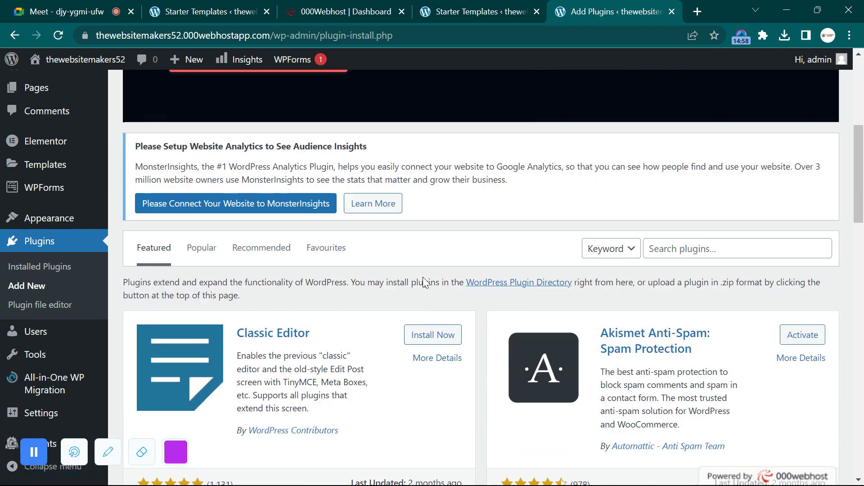
{"action": "left_click", "coordinate": [691, 251]}
{"action": "type", "text": "elementor"}
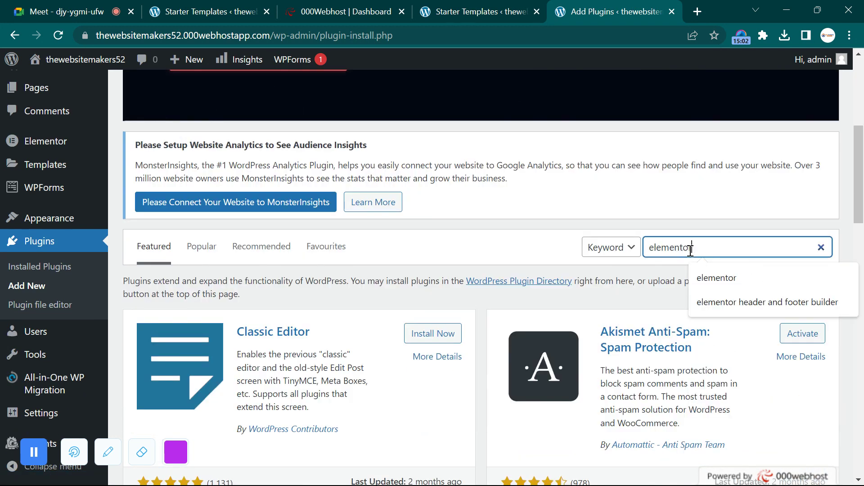
{"action": "key", "text": "Return"}
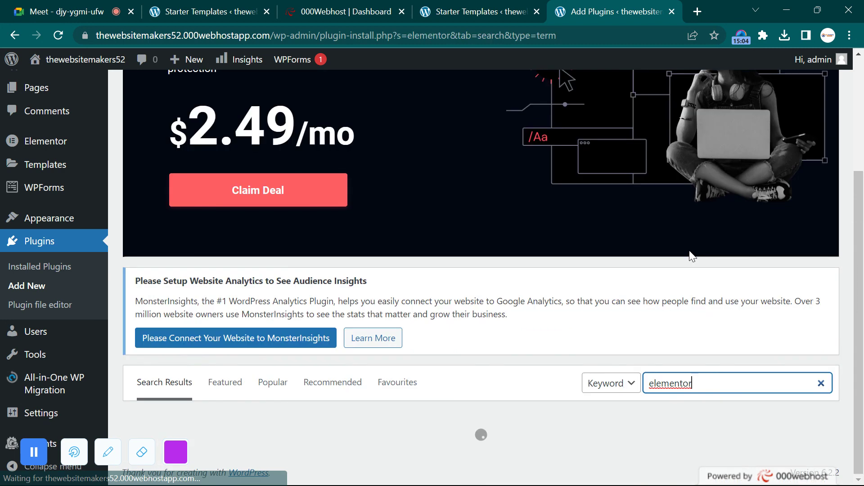
{"action": "scroll", "coordinate": [429, 262], "scroll_direction": "down", "scroll_amount": 3}
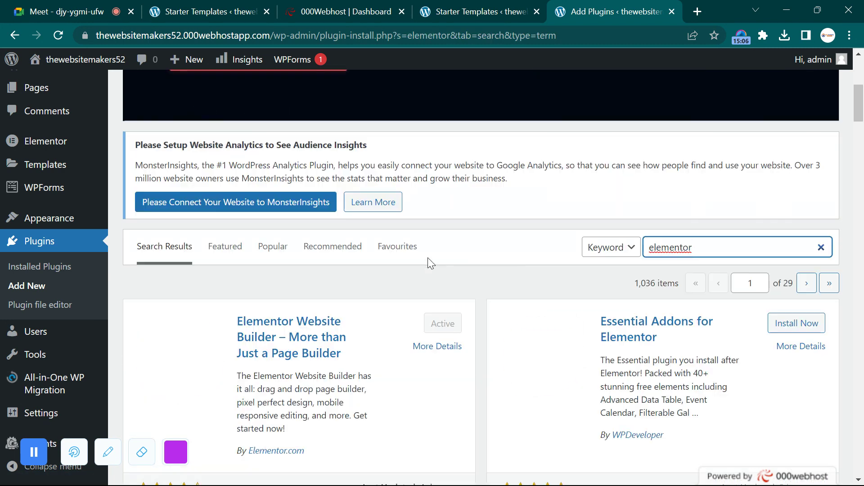
{"action": "scroll", "coordinate": [443, 326], "scroll_direction": "down", "scroll_amount": 3}
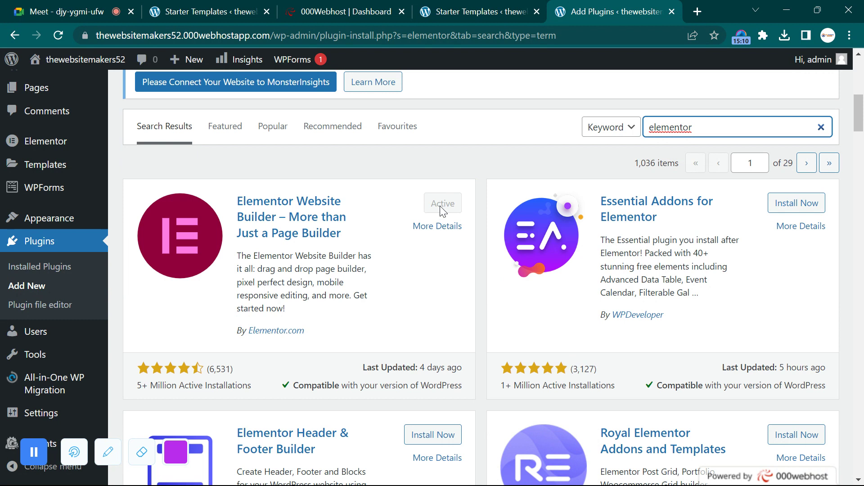
{"action": "scroll", "coordinate": [382, 245], "scroll_direction": "down", "scroll_amount": 1}
{"action": "scroll", "coordinate": [56, 281], "scroll_direction": "up", "scroll_amount": 3}
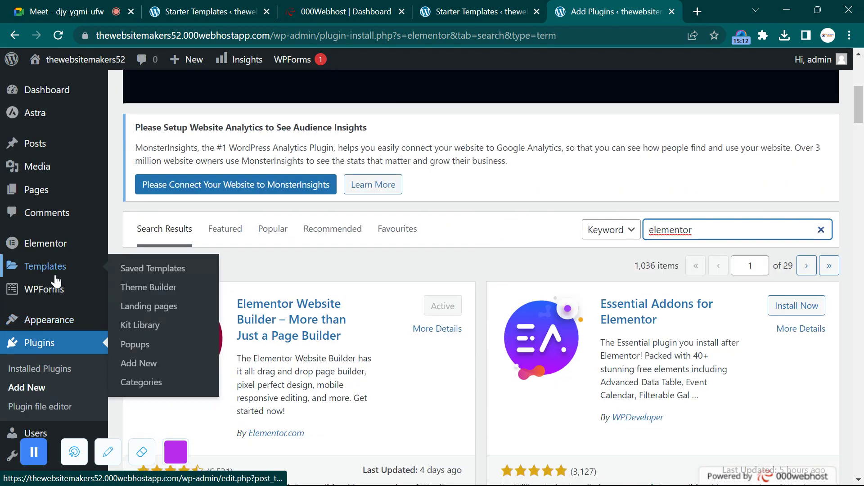
{"action": "scroll", "coordinate": [387, 261], "scroll_direction": "down", "scroll_amount": 3}
{"action": "scroll", "coordinate": [392, 262], "scroll_direction": "down", "scroll_amount": 3}
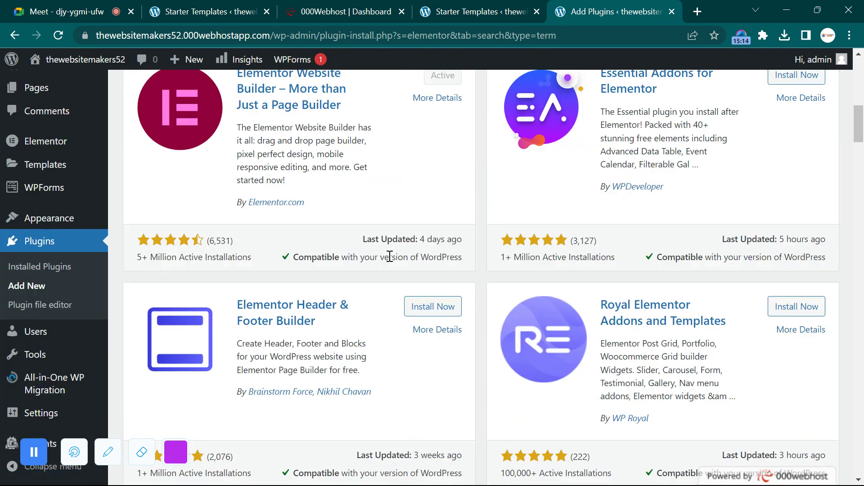
{"action": "scroll", "coordinate": [39, 291], "scroll_direction": "down", "scroll_amount": 3}
{"action": "scroll", "coordinate": [38, 342], "scroll_direction": "up", "scroll_amount": 6}
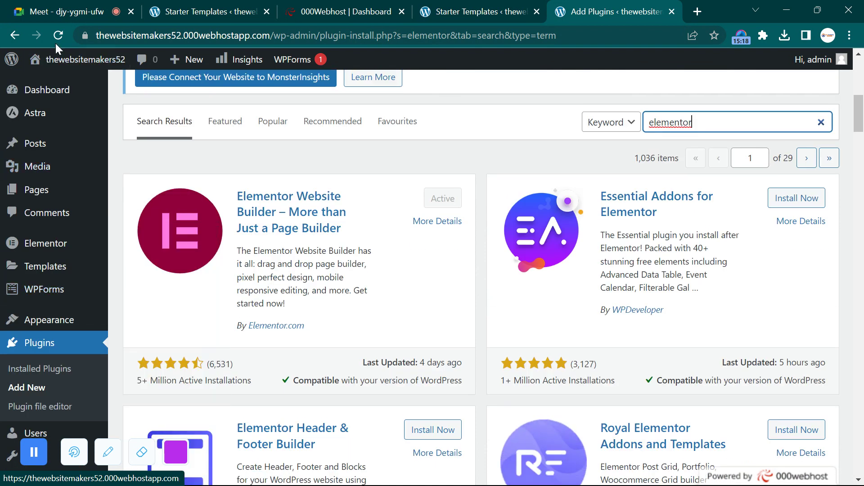
- Reload the search results and confirm Elementor Website Builder shows as Active
{"action": "left_click", "coordinate": [56, 42]}
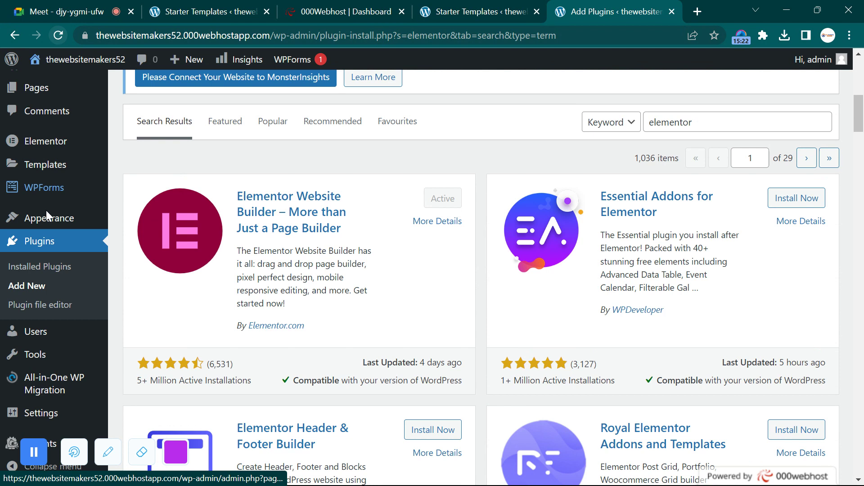
{"action": "scroll", "coordinate": [40, 211], "scroll_direction": "up", "scroll_amount": 5}
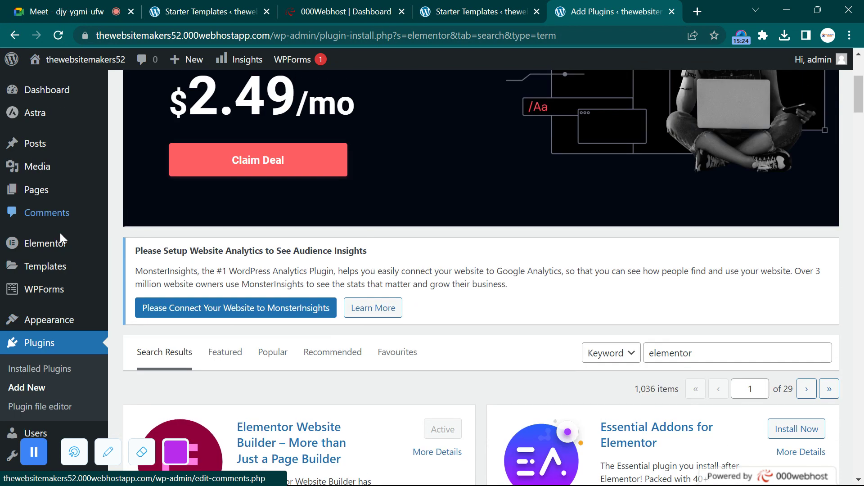
{"action": "mouse_move", "coordinate": [48, 252]}
{"action": "scroll", "coordinate": [135, 264], "scroll_direction": "down", "scroll_amount": 3}
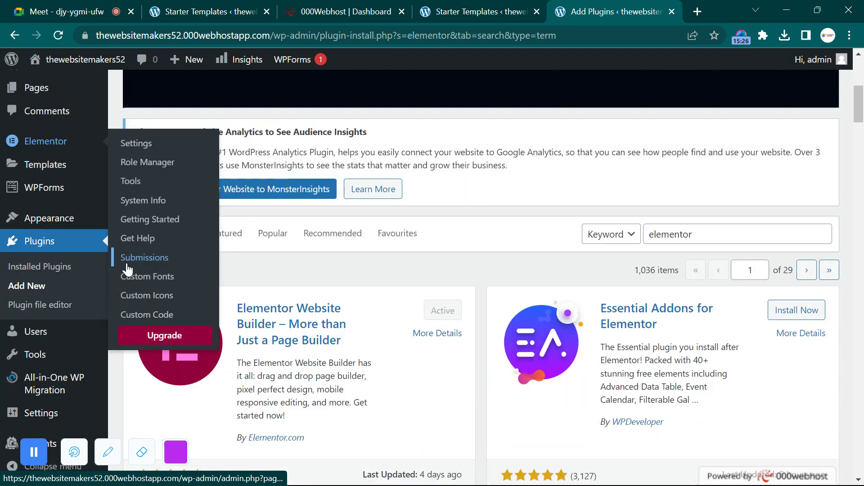
{"action": "mouse_move", "coordinate": [38, 351]}
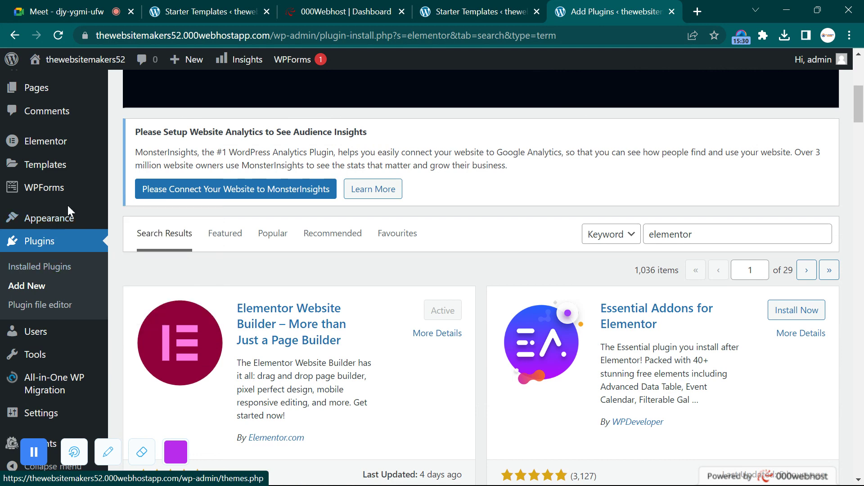
- Choose the Love Nature template from the Starter Templates library
{"action": "left_click", "coordinate": [152, 297]}
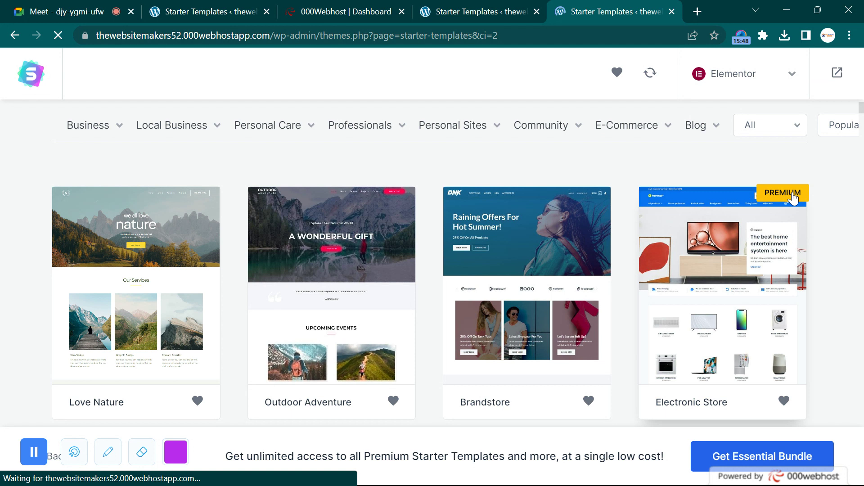
{"action": "scroll", "coordinate": [740, 215], "scroll_direction": "down", "scroll_amount": 5}
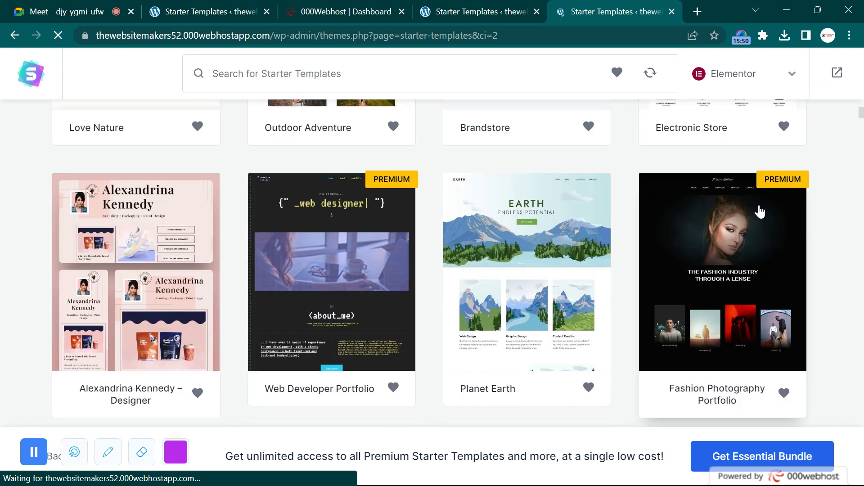
{"action": "scroll", "coordinate": [367, 208], "scroll_direction": "up", "scroll_amount": 5}
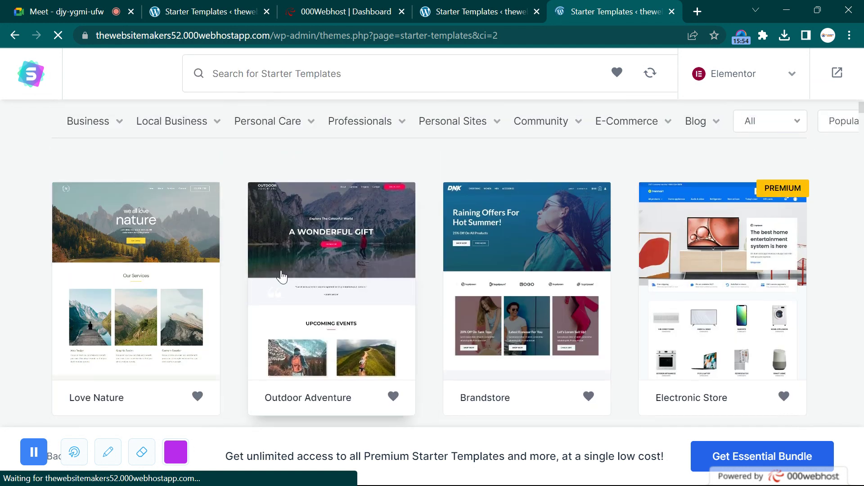
{"action": "left_click", "coordinate": [154, 285]}
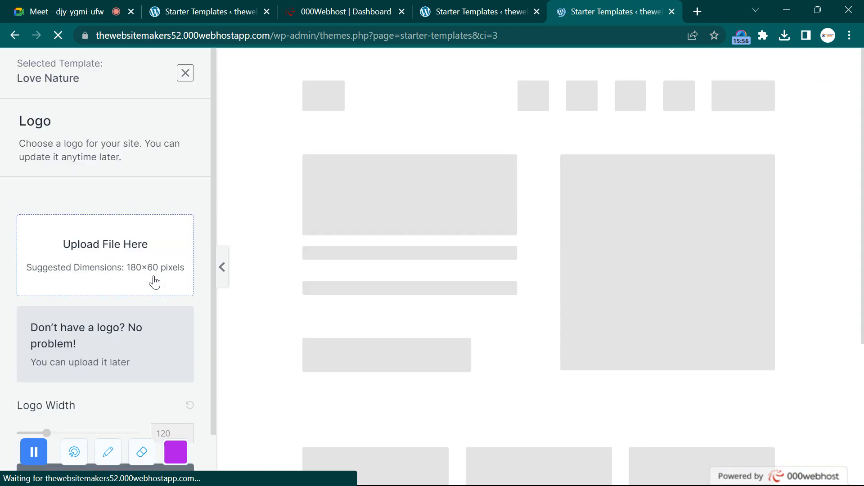
- Skip the Logo step and continue past Colors & Fonts to the import form
{"action": "scroll", "coordinate": [43, 383], "scroll_direction": "down", "scroll_amount": 2}
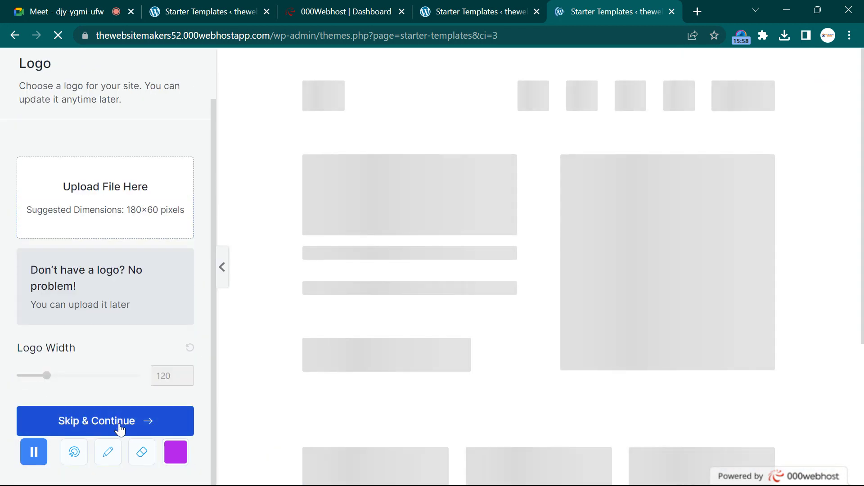
{"action": "left_click", "coordinate": [94, 421]}
{"action": "scroll", "coordinate": [94, 430], "scroll_direction": "down", "scroll_amount": 4}
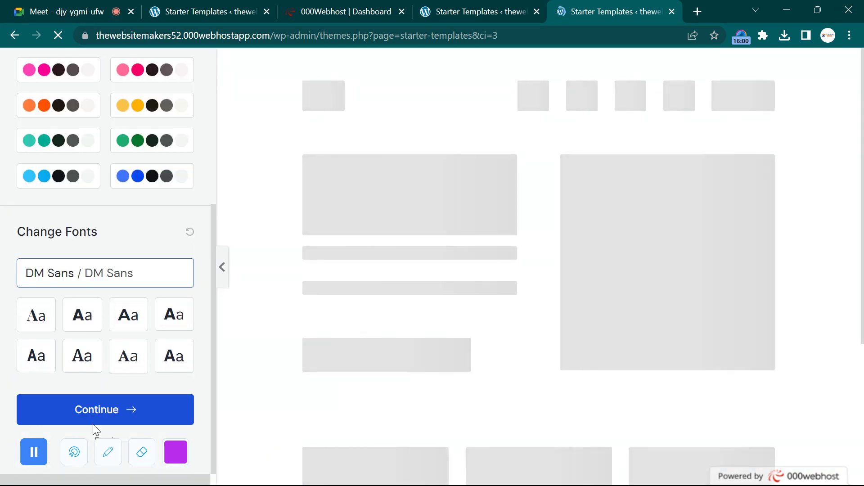
{"action": "left_click", "coordinate": [127, 413]}
{"action": "scroll", "coordinate": [382, 372], "scroll_direction": "down", "scroll_amount": 2}
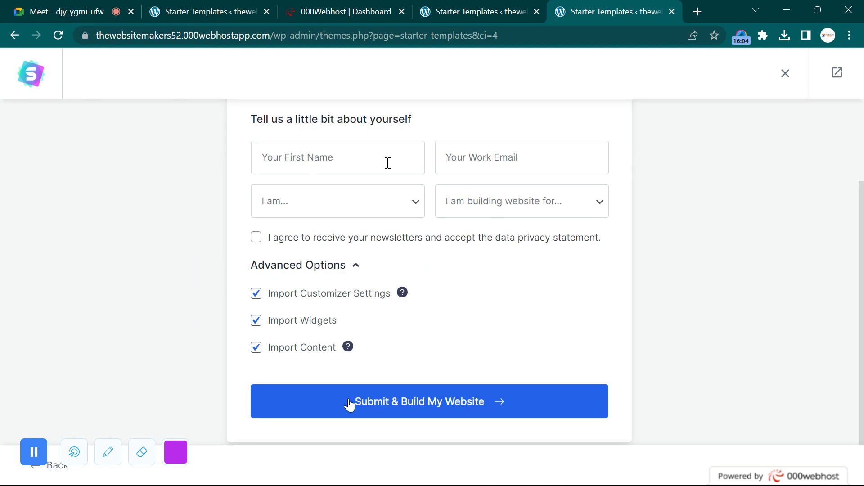
- Submit the Love Nature site build and retry it after the import error
{"action": "left_click", "coordinate": [400, 405]}
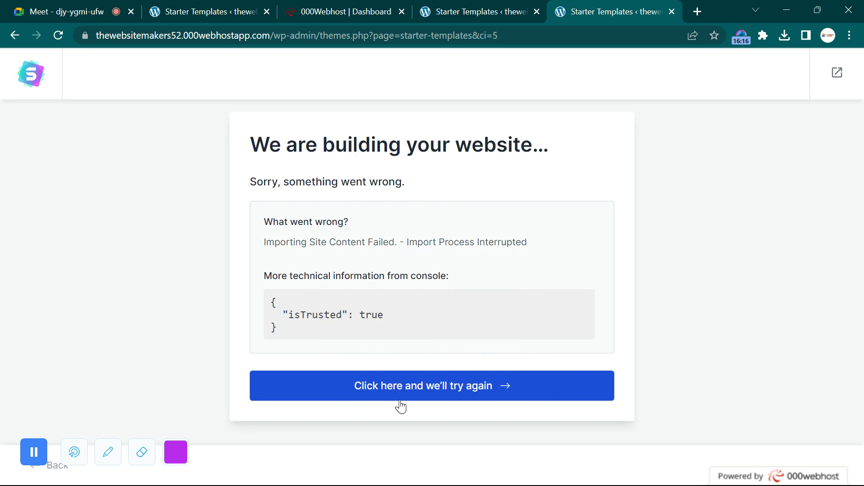
{"action": "left_click", "coordinate": [400, 400]}
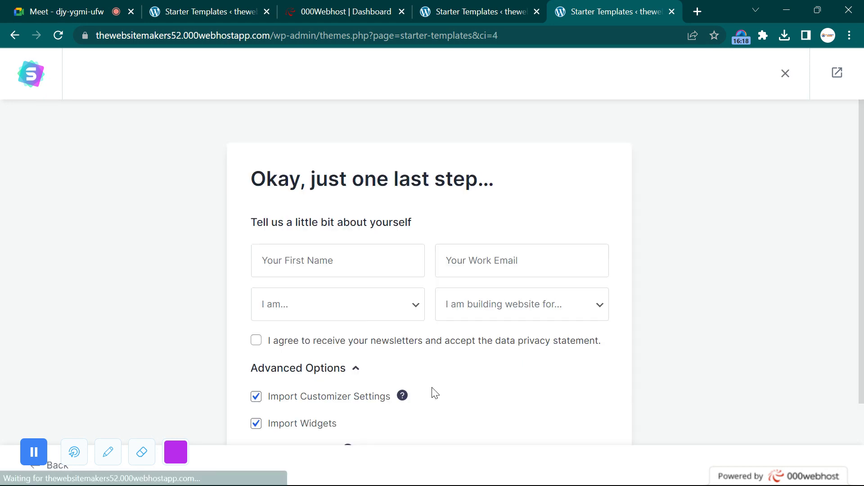
{"action": "scroll", "coordinate": [432, 392], "scroll_direction": "down", "scroll_amount": 2}
{"action": "left_click", "coordinate": [399, 402]}
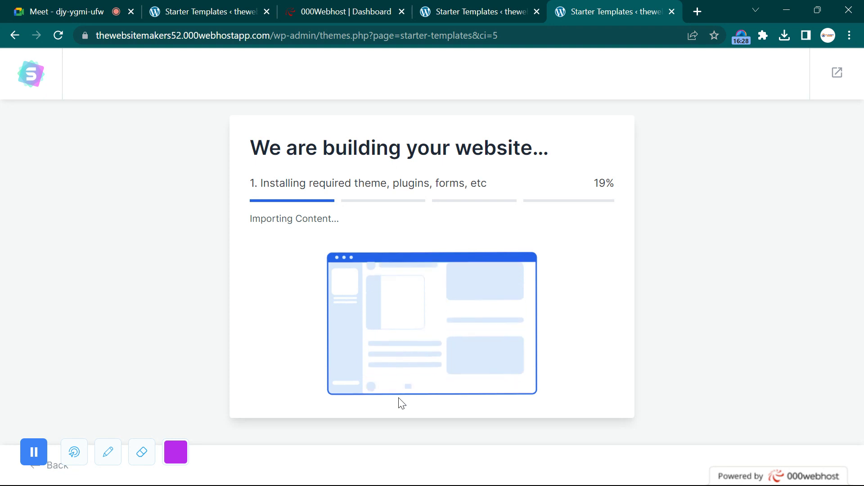
- Go back out of the wizard via the template library to the Add Plugins page
{"action": "left_click", "coordinate": [15, 35]}
{"action": "left_click", "coordinate": [15, 35]}
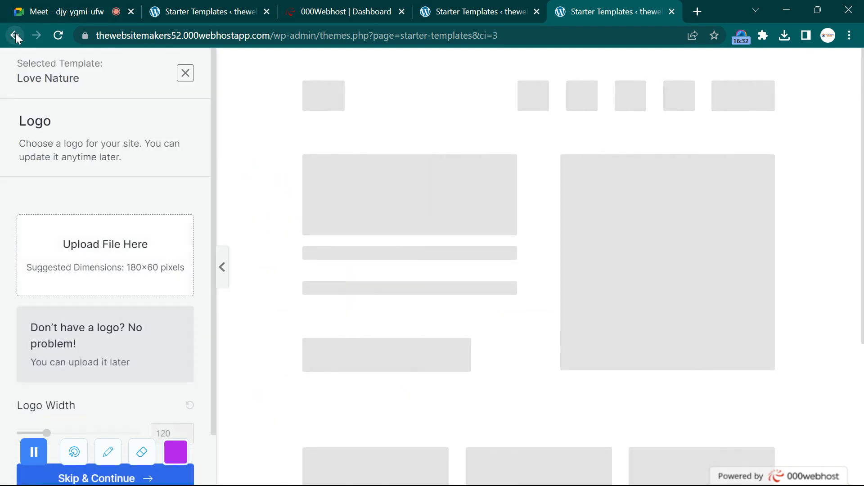
{"action": "left_click", "coordinate": [15, 35]}
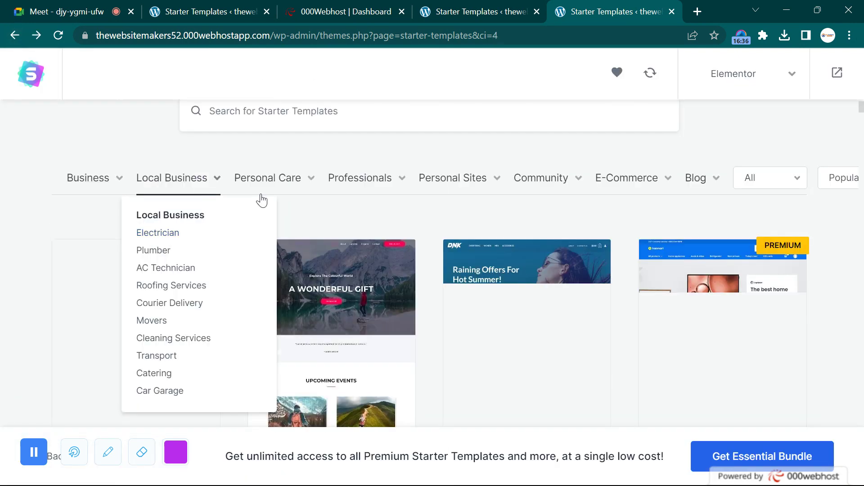
{"action": "mouse_move", "coordinate": [338, 252]}
{"action": "scroll", "coordinate": [396, 293], "scroll_direction": "down", "scroll_amount": 3}
{"action": "scroll", "coordinate": [397, 293], "scroll_direction": "down", "scroll_amount": 3}
{"action": "scroll", "coordinate": [510, 307], "scroll_direction": "up", "scroll_amount": 5}
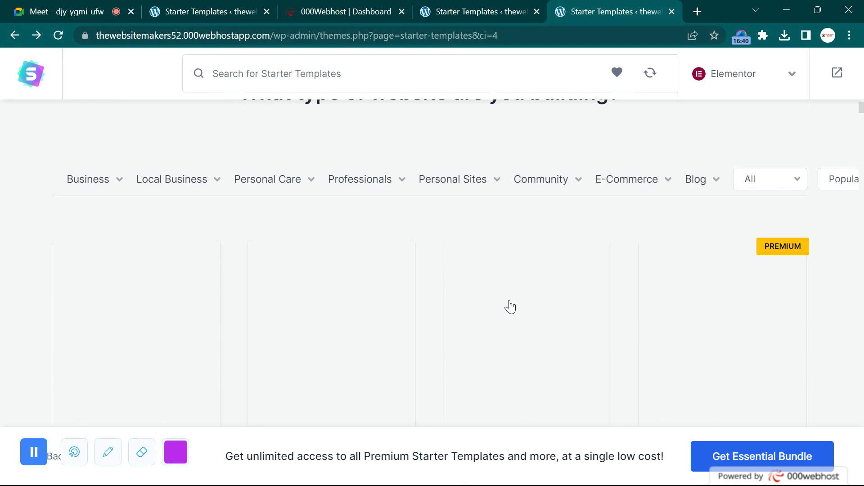
{"action": "scroll", "coordinate": [510, 306], "scroll_direction": "down", "scroll_amount": 8}
{"action": "scroll", "coordinate": [510, 306], "scroll_direction": "up", "scroll_amount": 4}
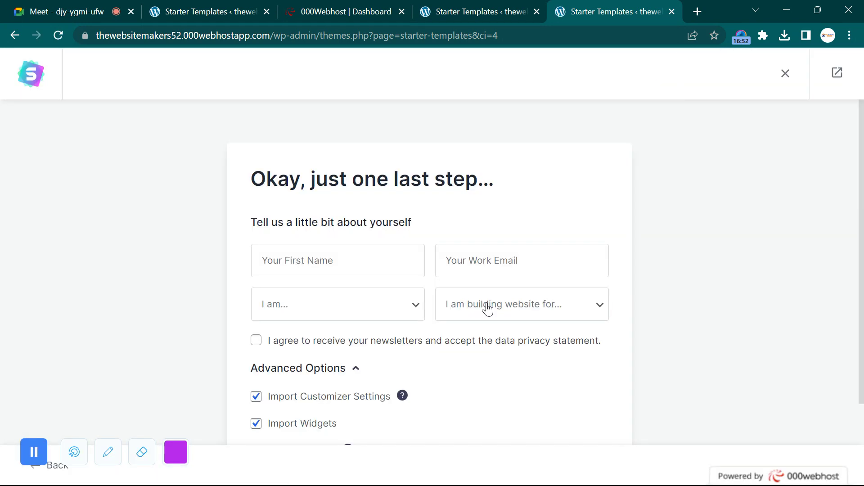
{"action": "scroll", "coordinate": [487, 309], "scroll_direction": "down", "scroll_amount": 3}
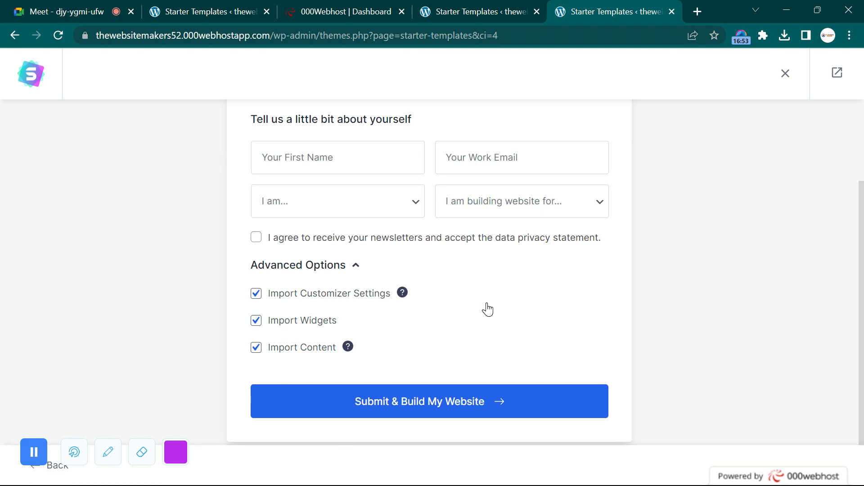
{"action": "left_click", "coordinate": [7, 32]}
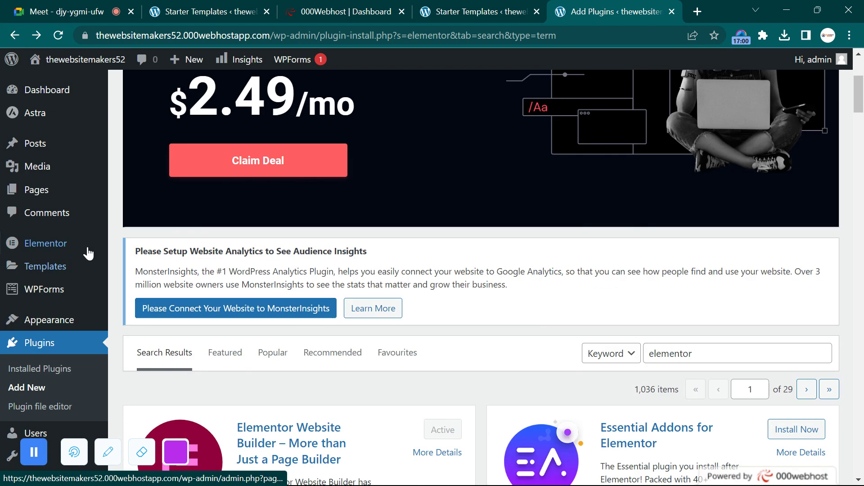
- Open Starter Templates from the Appearance flyout in the admin sidebar
{"action": "scroll", "coordinate": [86, 247], "scroll_direction": "up", "scroll_amount": 6}
{"action": "mouse_move", "coordinate": [85, 73]}
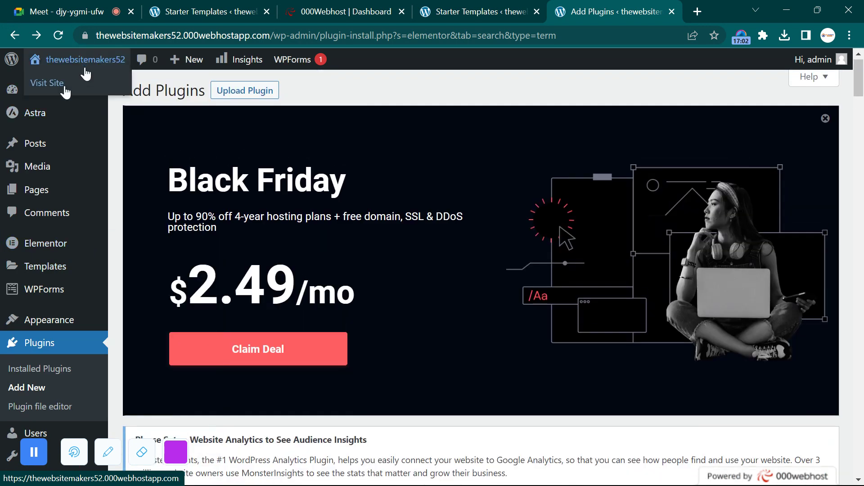
{"action": "mouse_move", "coordinate": [58, 322]}
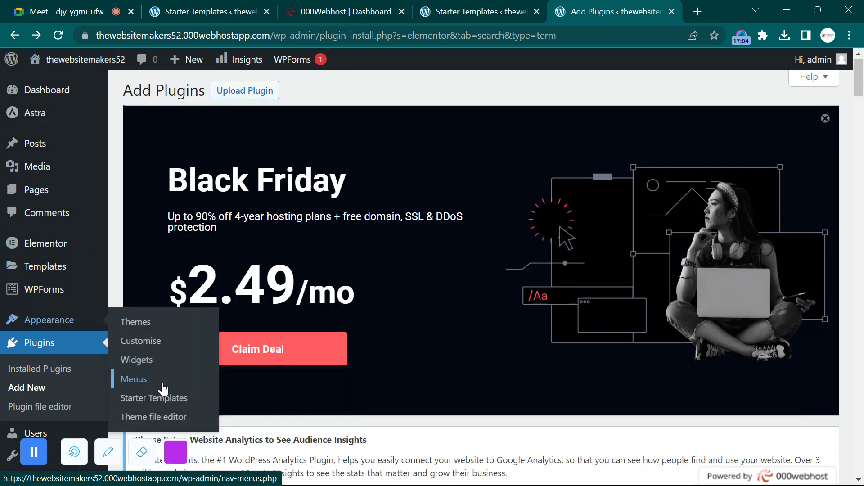
{"action": "left_click", "coordinate": [160, 404]}
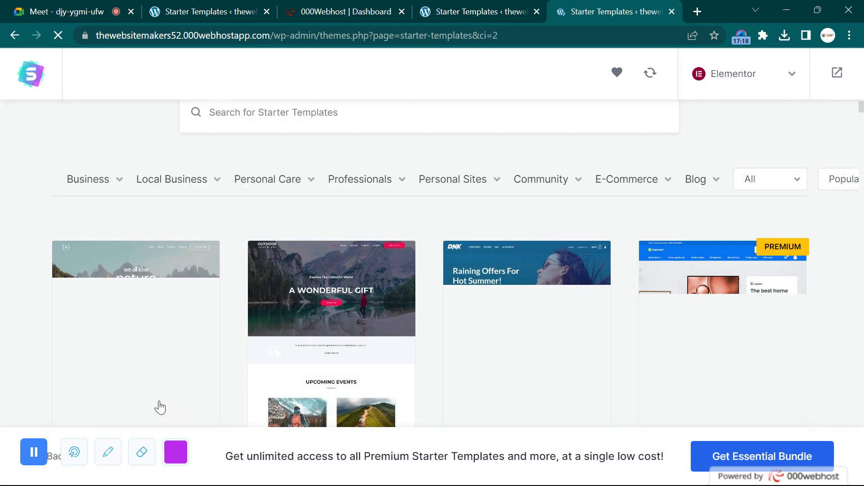
- Pick Alexandrina Kennedy – Designer, skip logo, pass Colors & Fonts, and submit the build
{"action": "scroll", "coordinate": [360, 323], "scroll_direction": "down", "scroll_amount": 5}
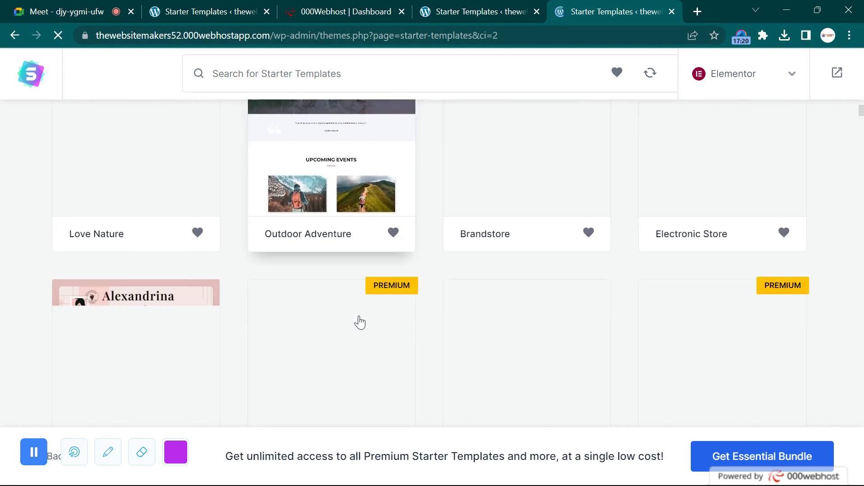
{"action": "scroll", "coordinate": [193, 282], "scroll_direction": "down", "scroll_amount": 1}
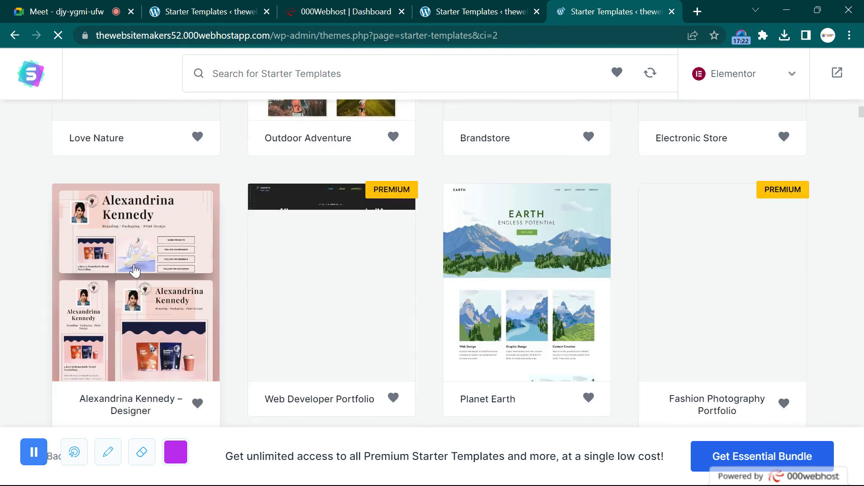
{"action": "left_click", "coordinate": [134, 270]}
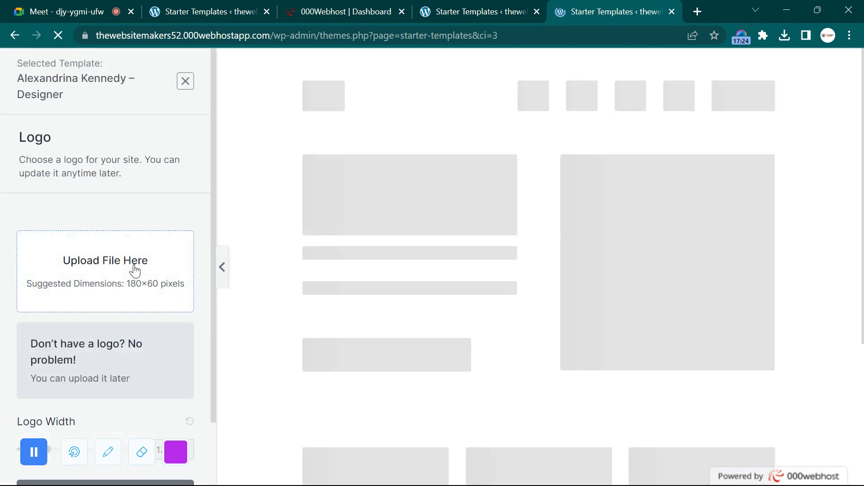
{"action": "scroll", "coordinate": [107, 342], "scroll_direction": "down", "scroll_amount": 2}
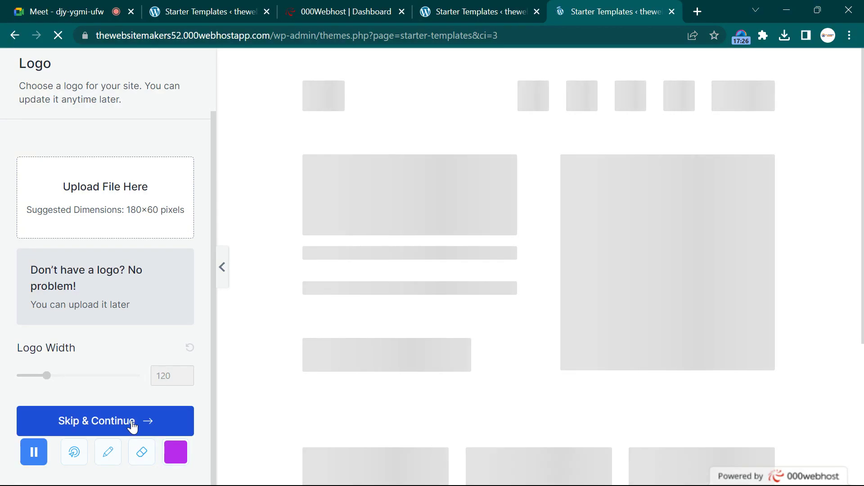
{"action": "left_click", "coordinate": [79, 422]}
{"action": "scroll", "coordinate": [128, 315], "scroll_direction": "down", "scroll_amount": 5}
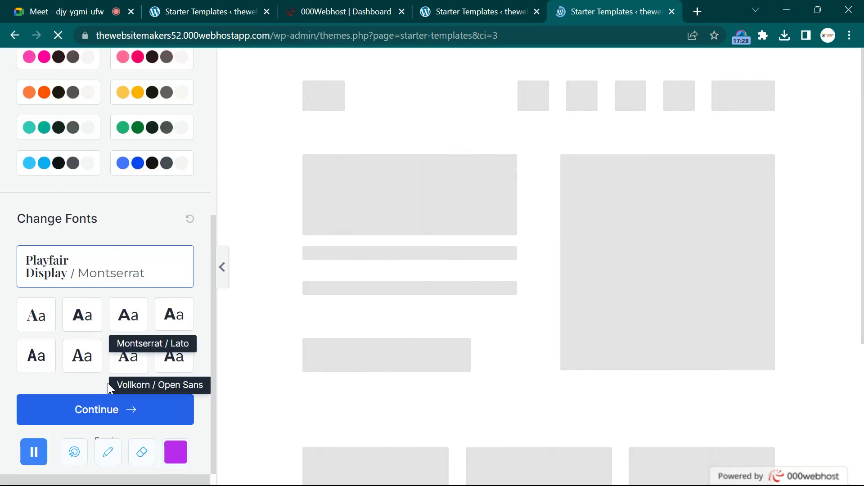
{"action": "left_click", "coordinate": [97, 411]}
{"action": "scroll", "coordinate": [377, 355], "scroll_direction": "down", "scroll_amount": 2}
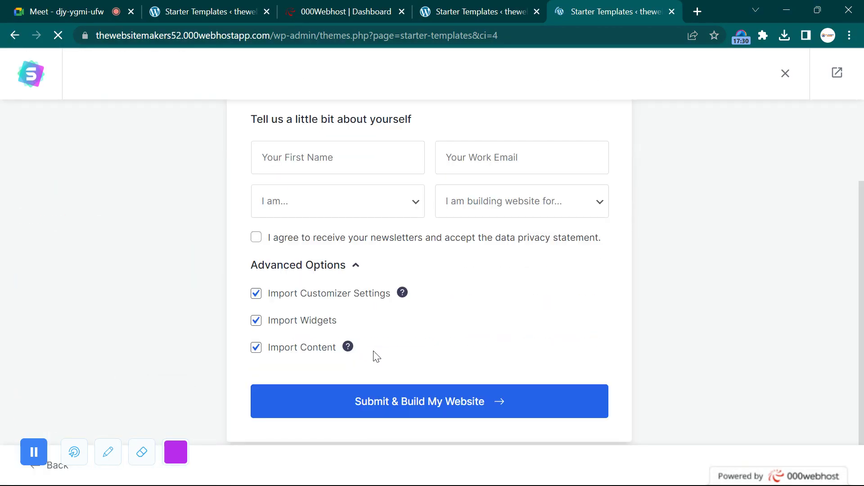
{"action": "left_click", "coordinate": [413, 411]}
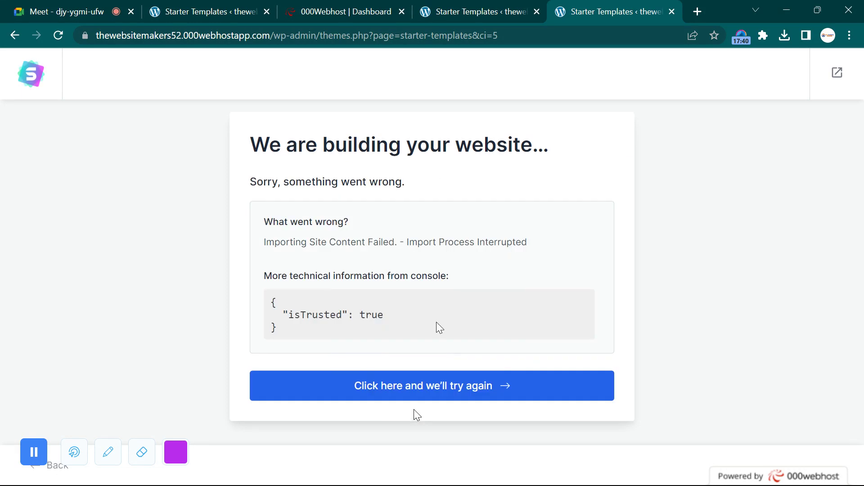
- Close the extra library tab, cancel 'Leave site?', and go back twice to the logo step
{"action": "left_click", "coordinate": [531, 14]}
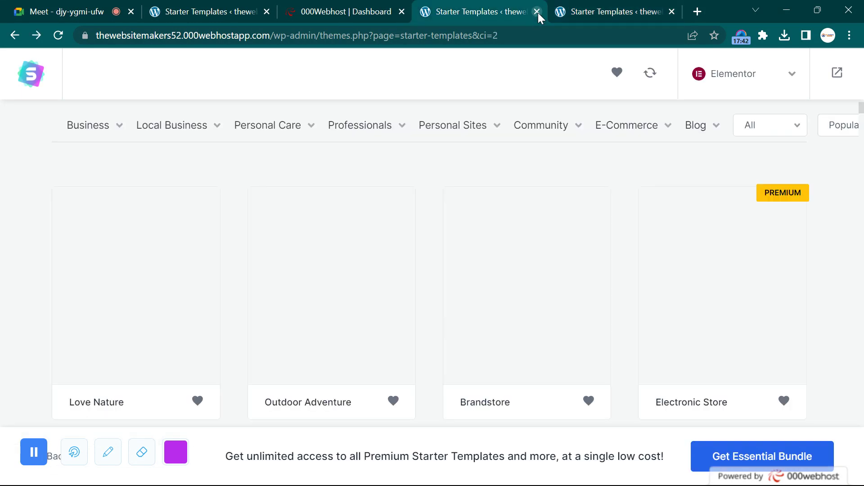
{"action": "left_click", "coordinate": [537, 12]}
{"action": "left_click", "coordinate": [537, 11]}
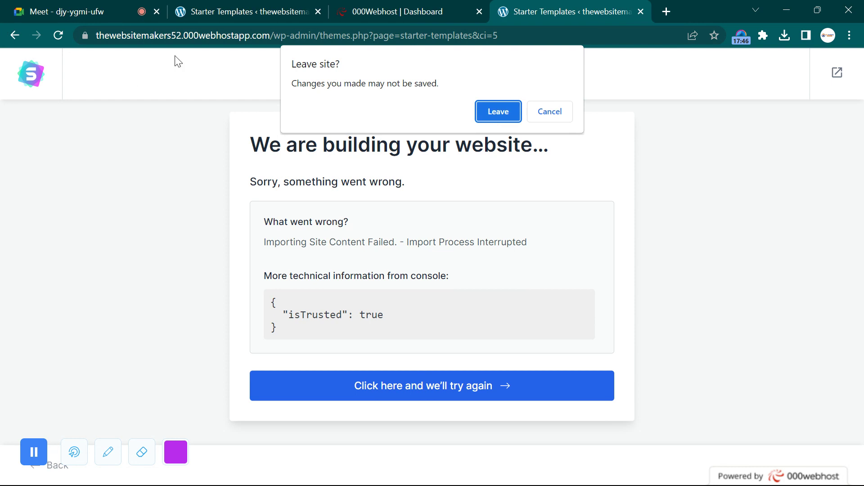
{"action": "left_click", "coordinate": [535, 114]}
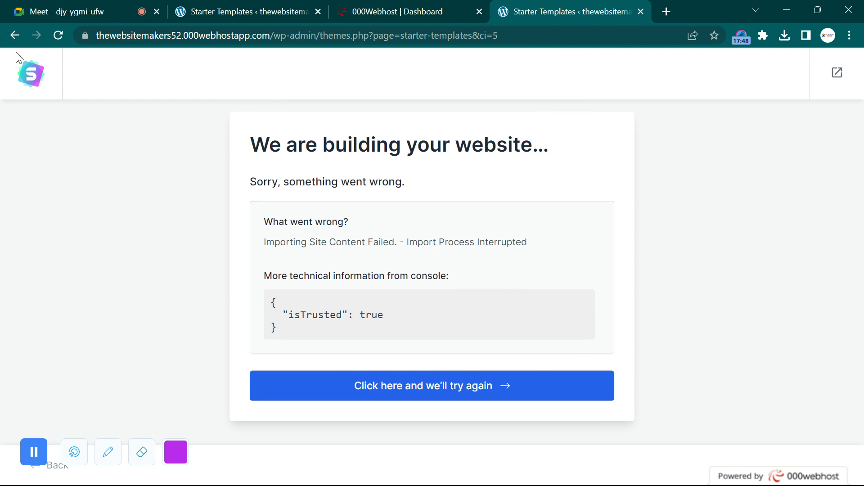
{"action": "left_click", "coordinate": [4, 38]}
{"action": "left_click", "coordinate": [4, 38]}
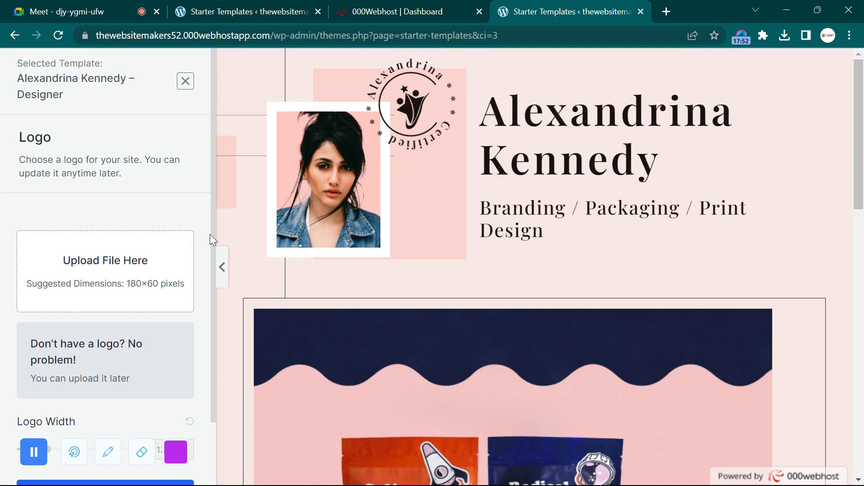
- Collapse the setup panel and scroll through the designer template preview
{"action": "left_click", "coordinate": [225, 269]}
{"action": "scroll", "coordinate": [225, 269], "scroll_direction": "down", "scroll_amount": 5}
{"action": "scroll", "coordinate": [225, 269], "scroll_direction": "up", "scroll_amount": 5}
{"action": "scroll", "coordinate": [226, 268], "scroll_direction": "down", "scroll_amount": 5}
{"action": "scroll", "coordinate": [226, 269], "scroll_direction": "up", "scroll_amount": 5}
{"action": "scroll", "coordinate": [226, 269], "scroll_direction": "down", "scroll_amount": 2}
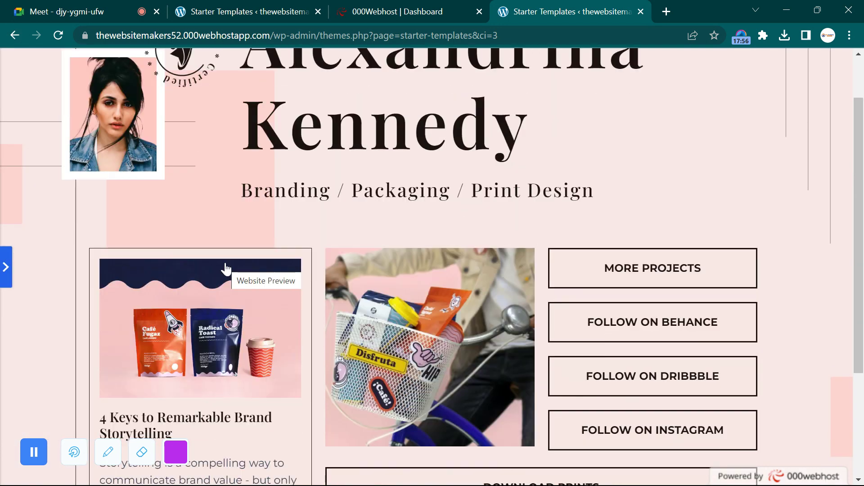
{"action": "scroll", "coordinate": [226, 268], "scroll_direction": "up", "scroll_amount": 2}
{"action": "scroll", "coordinate": [226, 269], "scroll_direction": "down", "scroll_amount": 5}
{"action": "scroll", "coordinate": [226, 269], "scroll_direction": "up", "scroll_amount": 5}
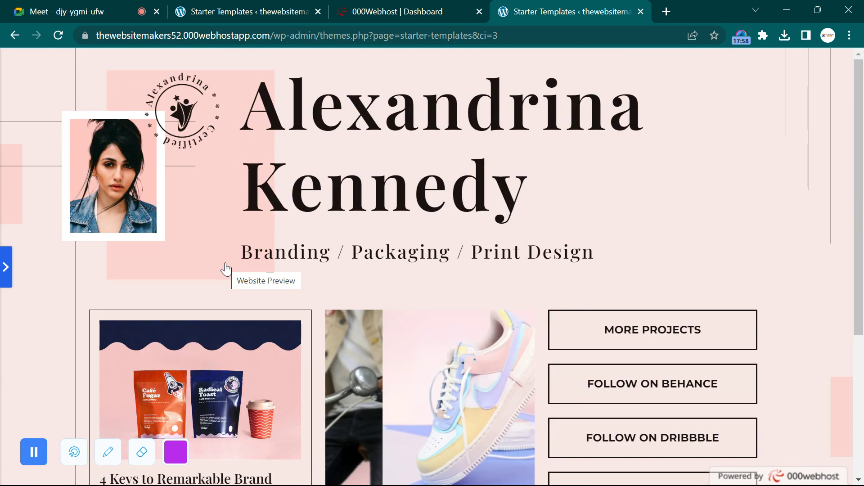
- Select the page URL in the address bar while scrolling the preview
{"action": "left_click", "coordinate": [513, 35]}
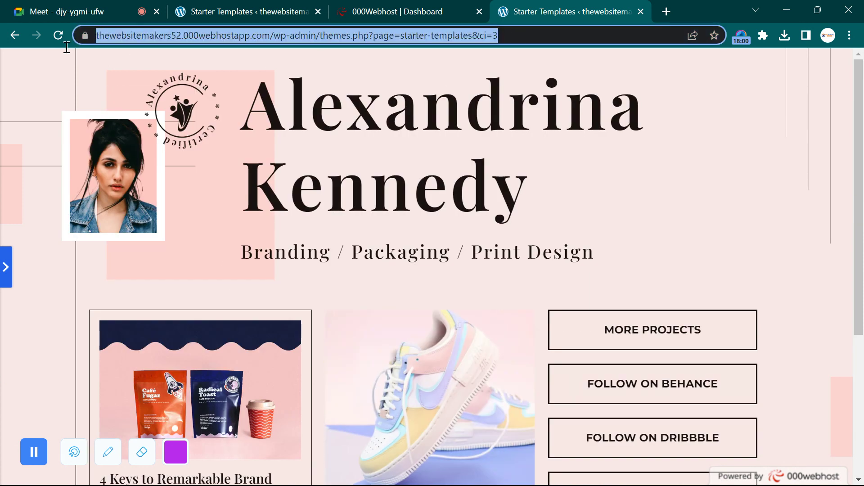
{"action": "scroll", "coordinate": [250, 252], "scroll_direction": "down", "scroll_amount": 5}
{"action": "scroll", "coordinate": [251, 254], "scroll_direction": "up", "scroll_amount": 5}
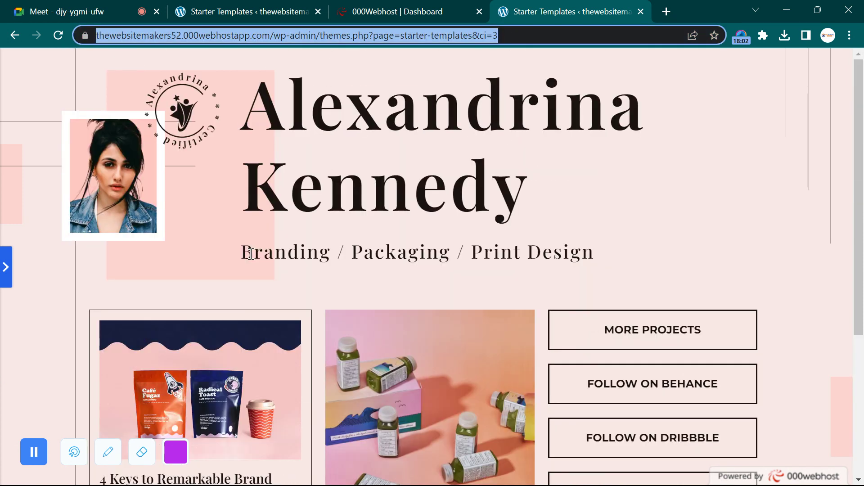
{"action": "scroll", "coordinate": [251, 254], "scroll_direction": "down", "scroll_amount": 3}
{"action": "scroll", "coordinate": [251, 253], "scroll_direction": "up", "scroll_amount": 3}
{"action": "scroll", "coordinate": [251, 254], "scroll_direction": "down", "scroll_amount": 5}
{"action": "scroll", "coordinate": [250, 254], "scroll_direction": "up", "scroll_amount": 5}
{"action": "scroll", "coordinate": [250, 254], "scroll_direction": "down", "scroll_amount": 5}
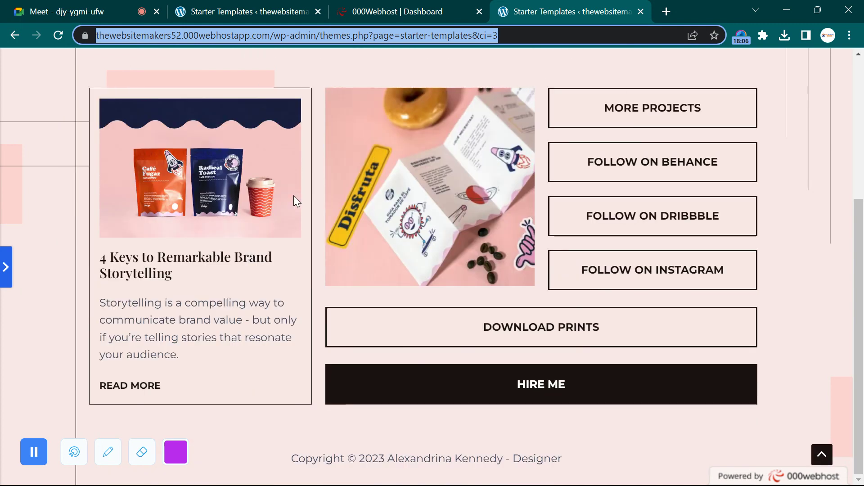
{"action": "scroll", "coordinate": [293, 198], "scroll_direction": "up", "scroll_amount": 5}
- Clear the URL selection, reopen the setup sidebar, and close the selected template
{"action": "left_click", "coordinate": [413, 140]}
{"action": "scroll", "coordinate": [412, 144], "scroll_direction": "down", "scroll_amount": 5}
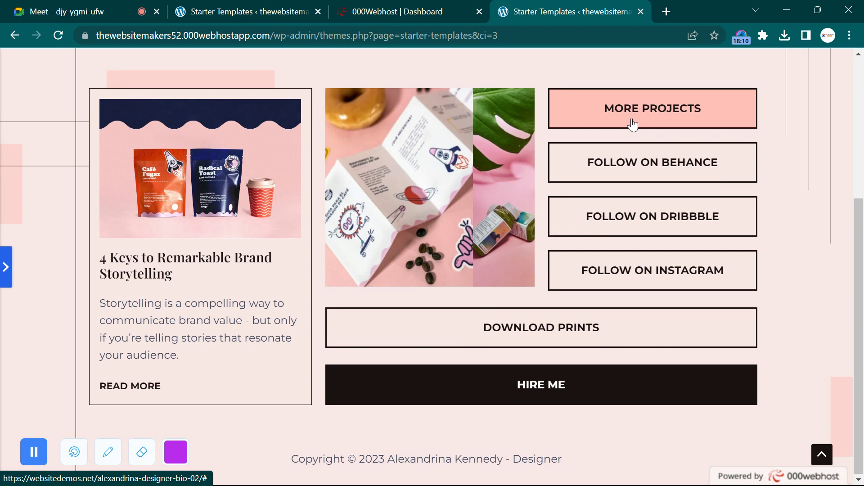
{"action": "scroll", "coordinate": [175, 126], "scroll_direction": "up", "scroll_amount": 5}
{"action": "left_click_drag", "start_coordinate": [266, 35], "coordinate": [92, 36]}
{"action": "scroll", "coordinate": [2, 250], "scroll_direction": "down", "scroll_amount": 5}
{"action": "left_click", "coordinate": [6, 296]}
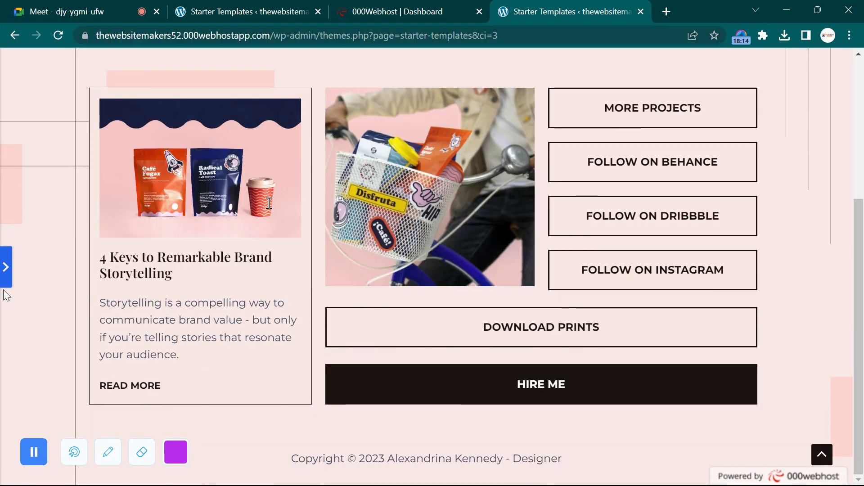
{"action": "left_click", "coordinate": [6, 275]}
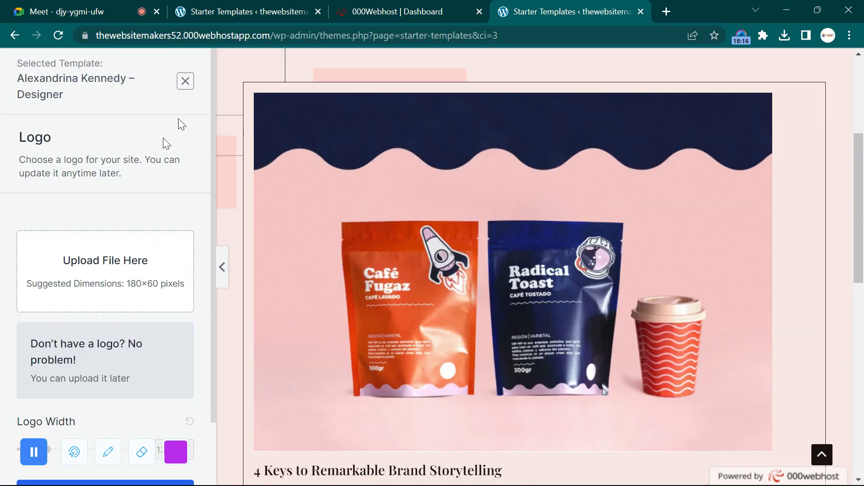
{"action": "left_click", "coordinate": [185, 80]}
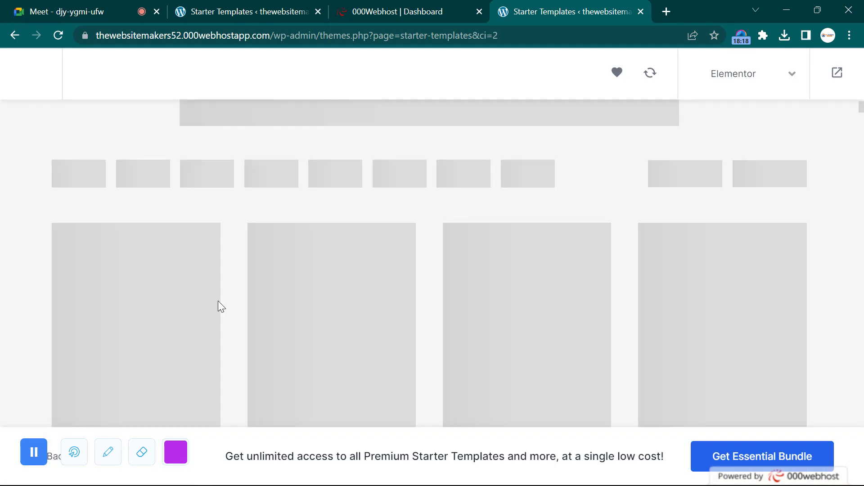
- Pick Construction Company from the templates grid and collapse the Logo sidebar for full-width preview
{"action": "scroll", "coordinate": [218, 302], "scroll_direction": "down", "scroll_amount": 12}
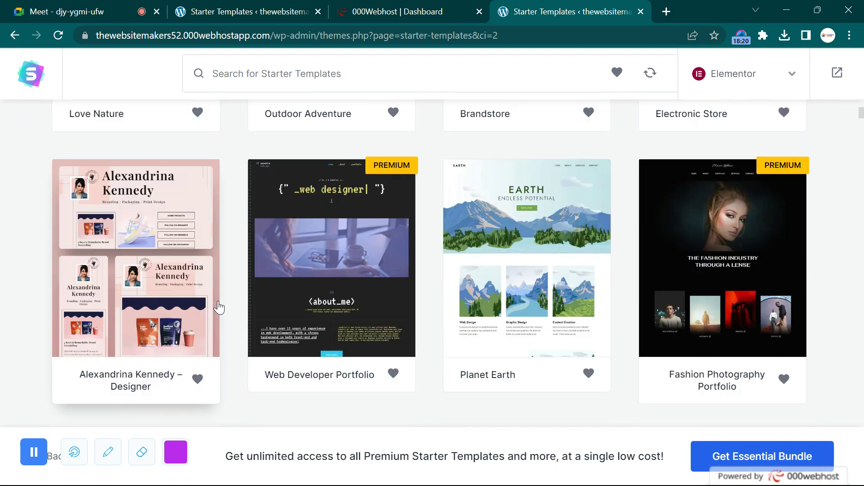
{"action": "scroll", "coordinate": [219, 308], "scroll_direction": "down", "scroll_amount": 3}
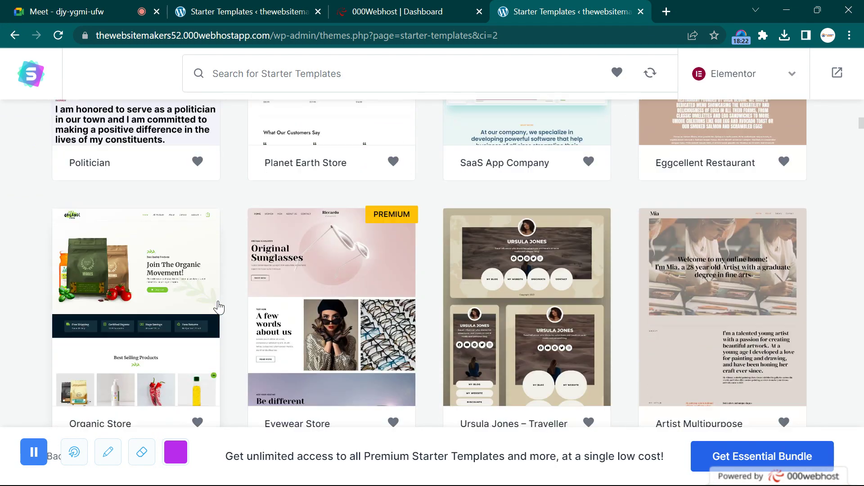
{"action": "scroll", "coordinate": [219, 308], "scroll_direction": "up", "scroll_amount": 3}
{"action": "scroll", "coordinate": [219, 308], "scroll_direction": "down", "scroll_amount": 5}
{"action": "scroll", "coordinate": [219, 308], "scroll_direction": "down", "scroll_amount": 10}
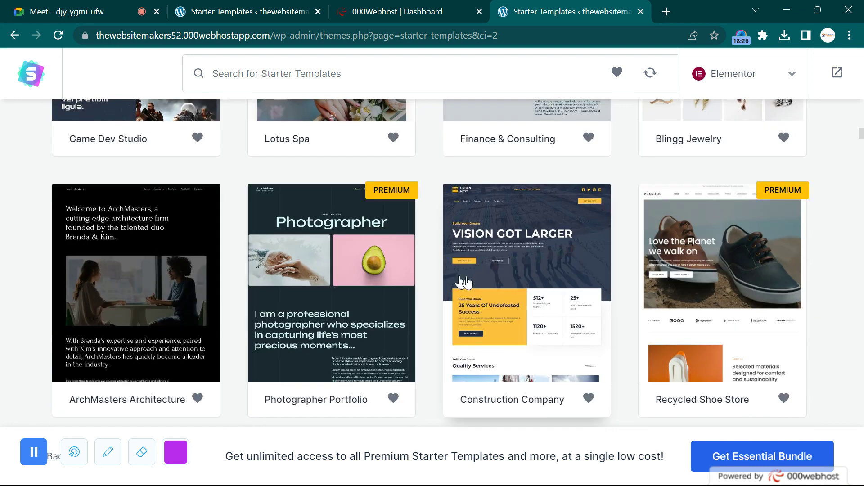
{"action": "left_click", "coordinate": [464, 282]}
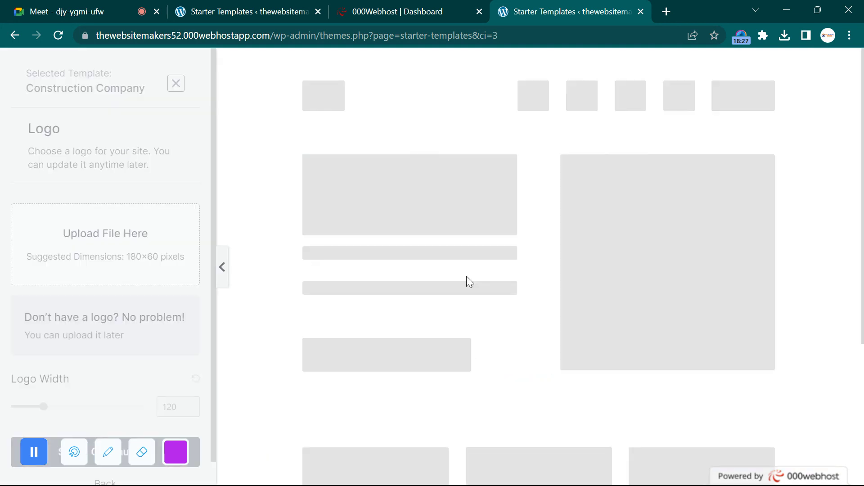
{"action": "left_click", "coordinate": [224, 267]}
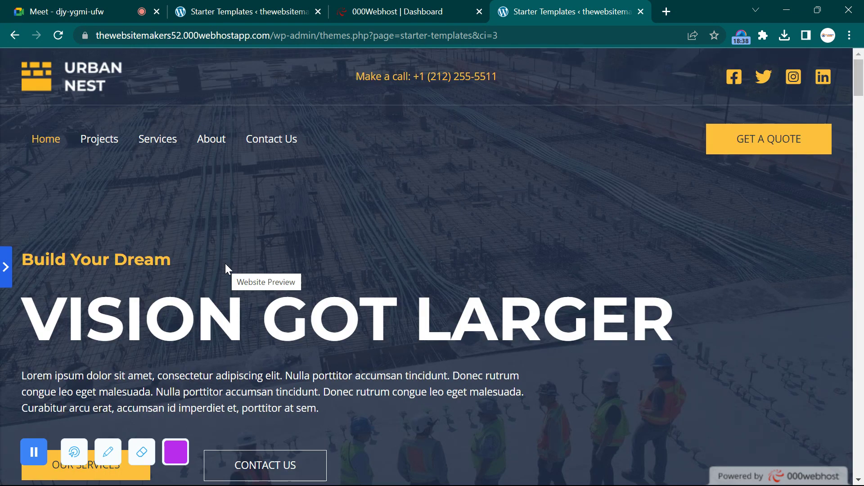
- Scroll down the Urban Nest preview from the hero section to the contact form
{"action": "scroll", "coordinate": [225, 263], "scroll_direction": "down", "scroll_amount": 5}
{"action": "scroll", "coordinate": [225, 263], "scroll_direction": "up", "scroll_amount": 5}
{"action": "scroll", "coordinate": [225, 264], "scroll_direction": "down", "scroll_amount": 2}
{"action": "scroll", "coordinate": [225, 264], "scroll_direction": "up", "scroll_amount": 2}
{"action": "scroll", "coordinate": [225, 265], "scroll_direction": "down", "scroll_amount": 2}
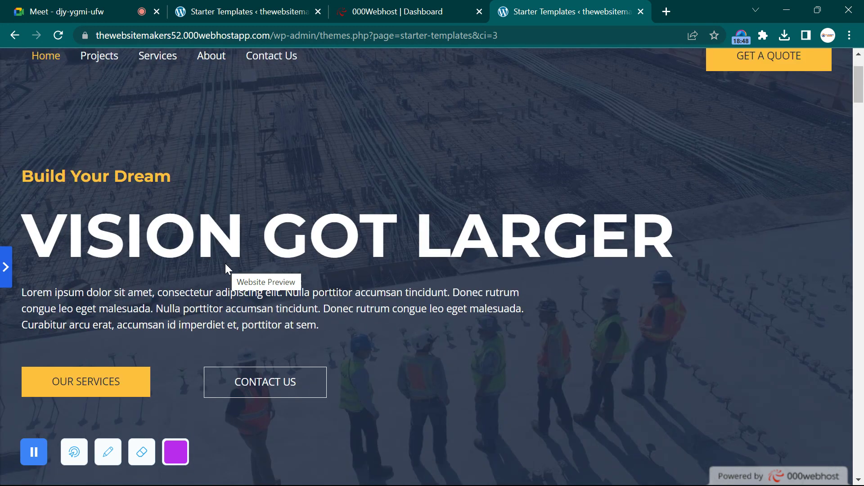
{"action": "scroll", "coordinate": [225, 263], "scroll_direction": "down", "scroll_amount": 15}
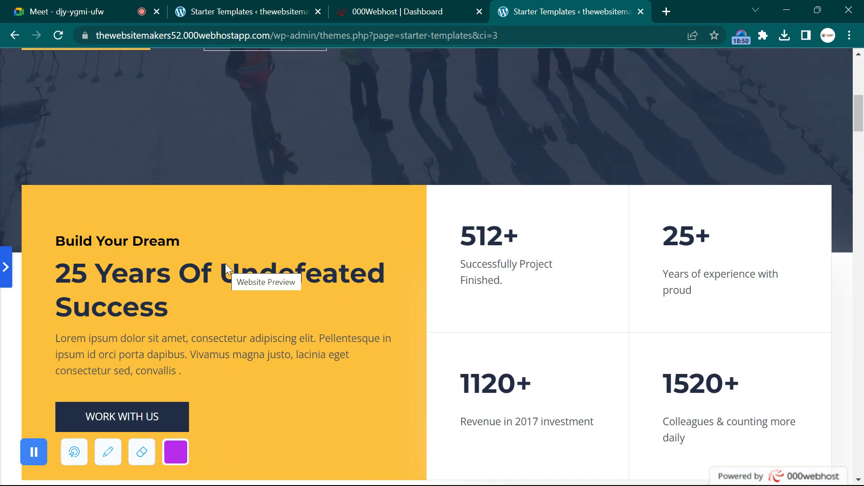
{"action": "scroll", "coordinate": [225, 264], "scroll_direction": "up", "scroll_amount": 15}
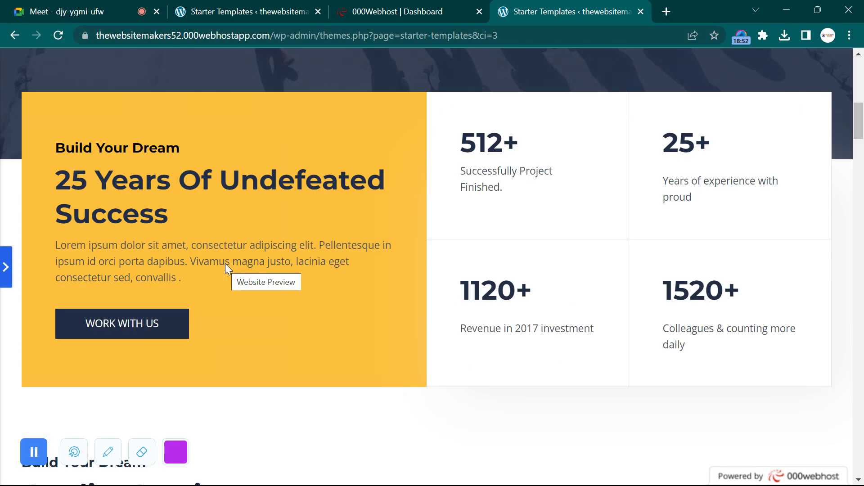
{"action": "scroll", "coordinate": [225, 264], "scroll_direction": "down", "scroll_amount": 15}
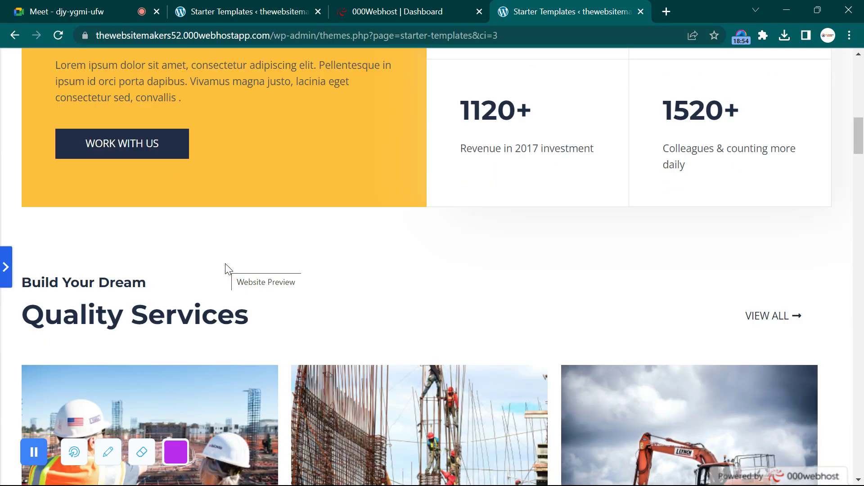
{"action": "scroll", "coordinate": [225, 263], "scroll_direction": "down", "scroll_amount": 10}
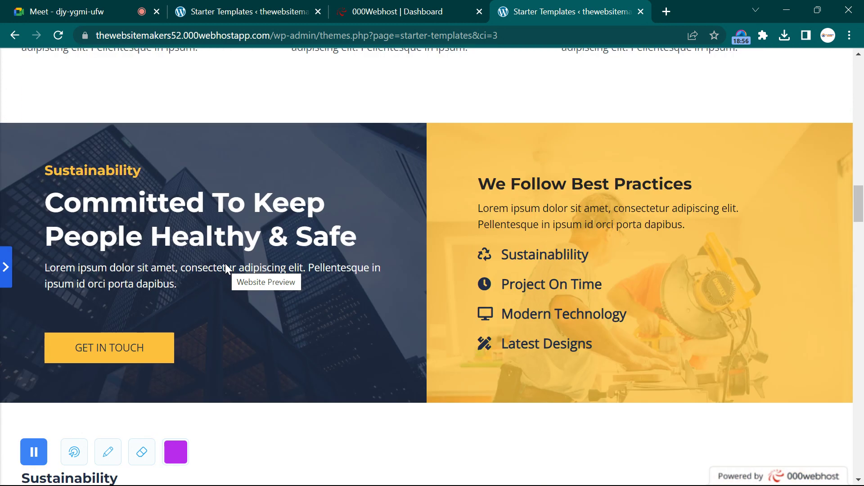
{"action": "scroll", "coordinate": [226, 269], "scroll_direction": "down", "scroll_amount": 9}
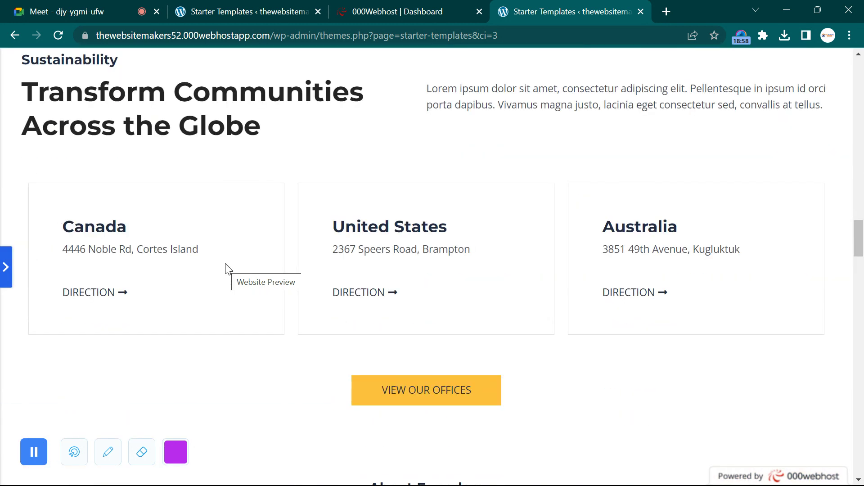
{"action": "scroll", "coordinate": [227, 268], "scroll_direction": "down", "scroll_amount": 15}
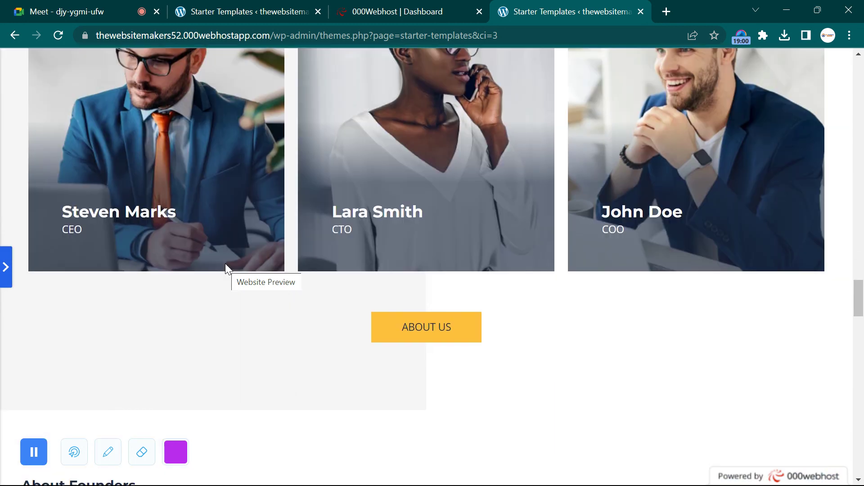
{"action": "scroll", "coordinate": [225, 264], "scroll_direction": "down", "scroll_amount": 10}
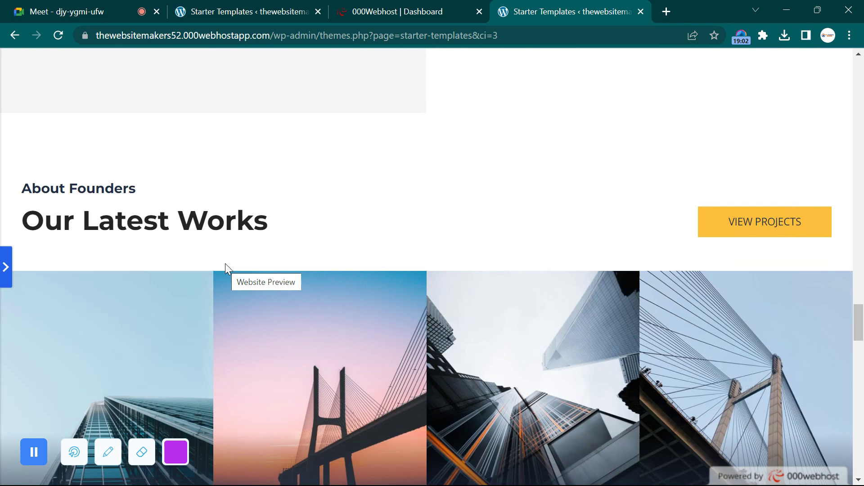
{"action": "scroll", "coordinate": [225, 264], "scroll_direction": "down", "scroll_amount": 15}
- Scroll back to the top of the preview and start a new browser tab
{"action": "scroll", "coordinate": [226, 263], "scroll_direction": "up", "scroll_amount": 5}
{"action": "scroll", "coordinate": [225, 263], "scroll_direction": "up", "scroll_amount": 20}
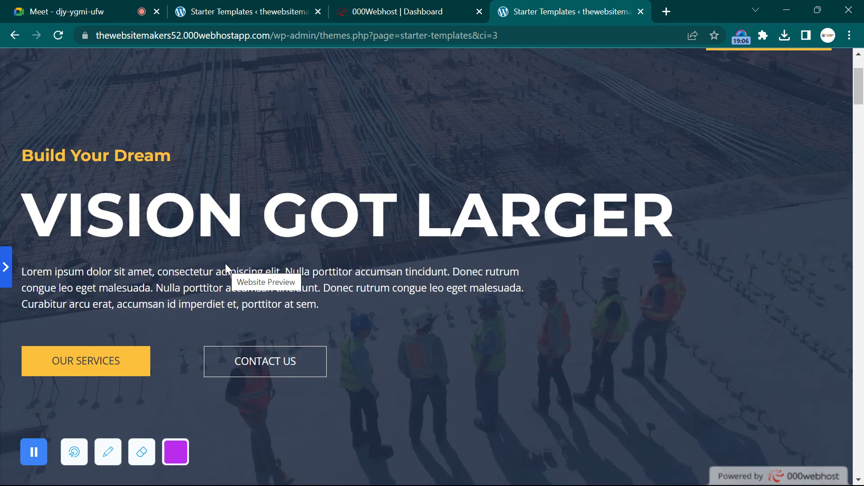
{"action": "scroll", "coordinate": [225, 265], "scroll_direction": "down", "scroll_amount": 1}
{"action": "scroll", "coordinate": [225, 265], "scroll_direction": "up", "scroll_amount": 1}
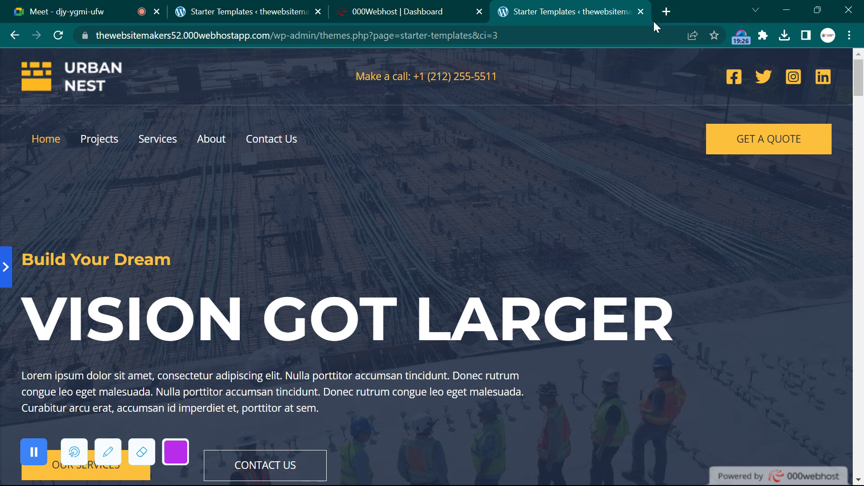
{"action": "left_click", "coordinate": [666, 12]}
- Load virrd.com from the address bar and select the site's web address
{"action": "type", "text": "virrd.com"}
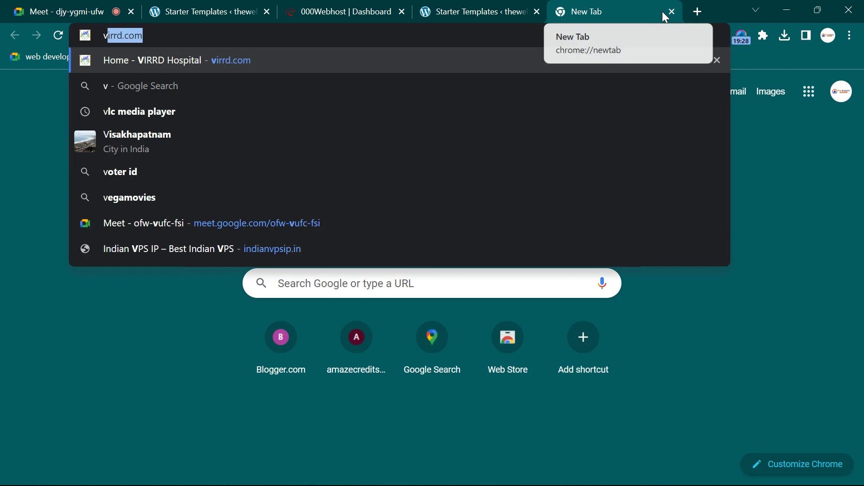
{"action": "key", "text": "Return"}
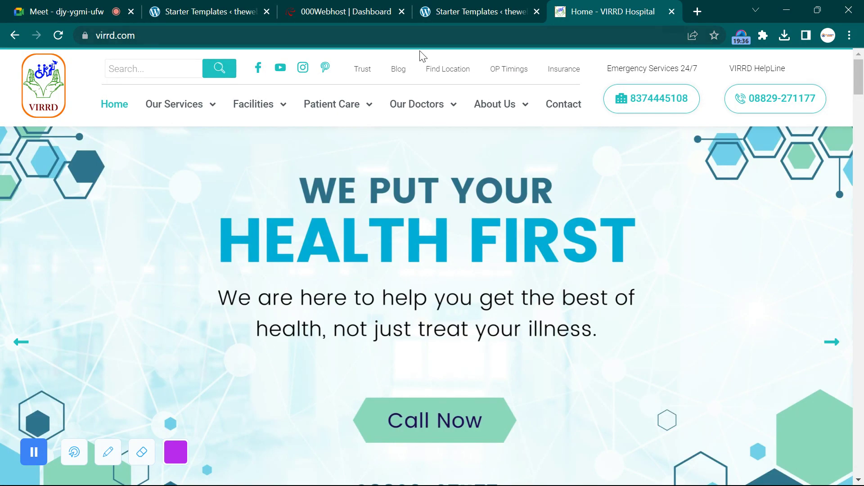
{"action": "left_click", "coordinate": [144, 35]}
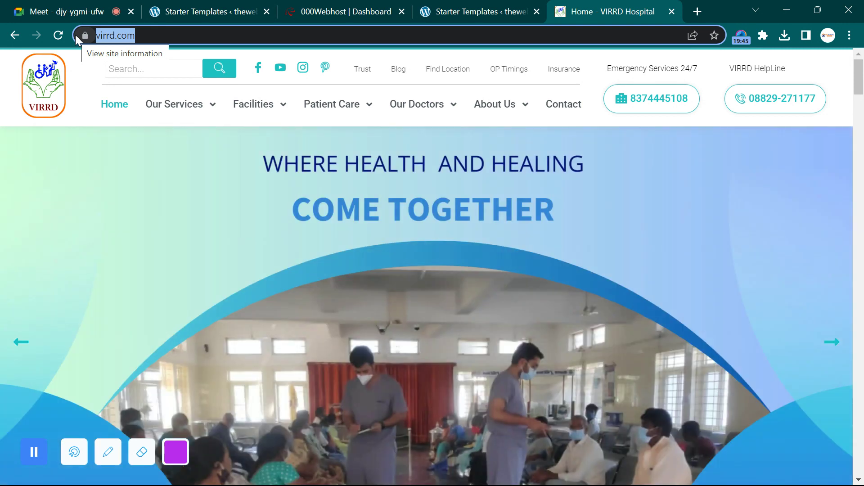
{"action": "mouse_move", "coordinate": [178, 104]}
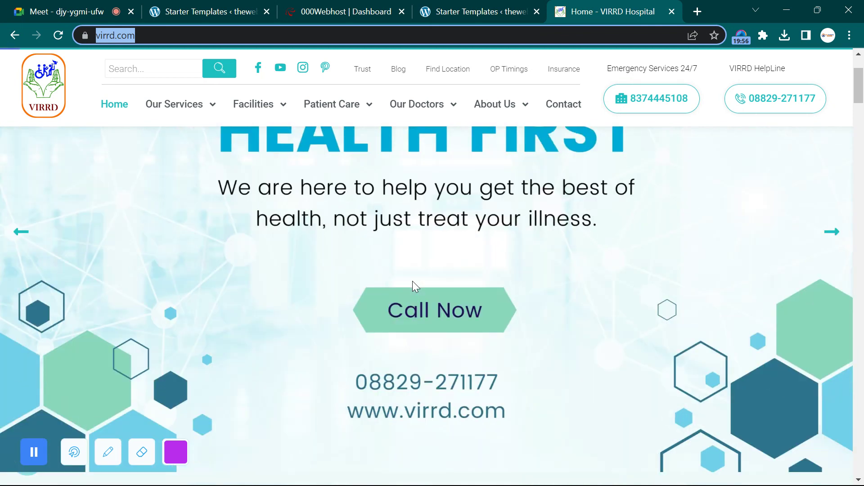
- Scroll the VIRRD home page to its footer and highlight the 'Designed by The Website Makers' credit
{"action": "scroll", "coordinate": [413, 281], "scroll_direction": "down", "scroll_amount": 6}
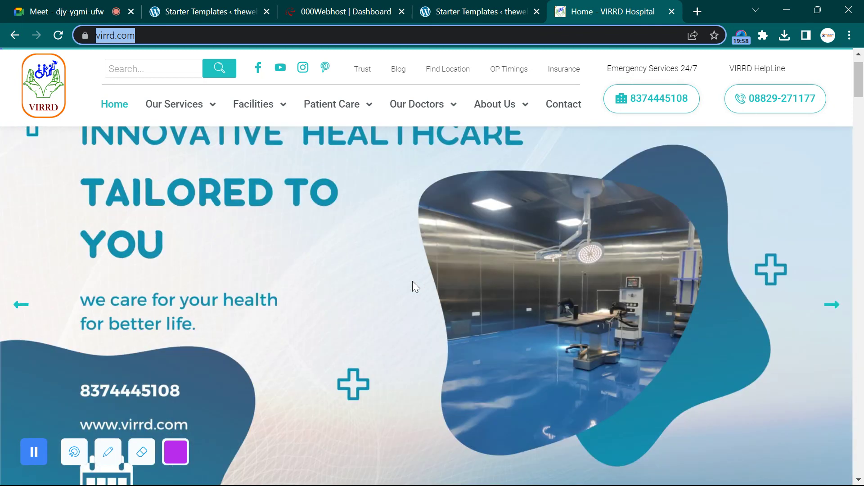
{"action": "scroll", "coordinate": [413, 281], "scroll_direction": "down", "scroll_amount": 6}
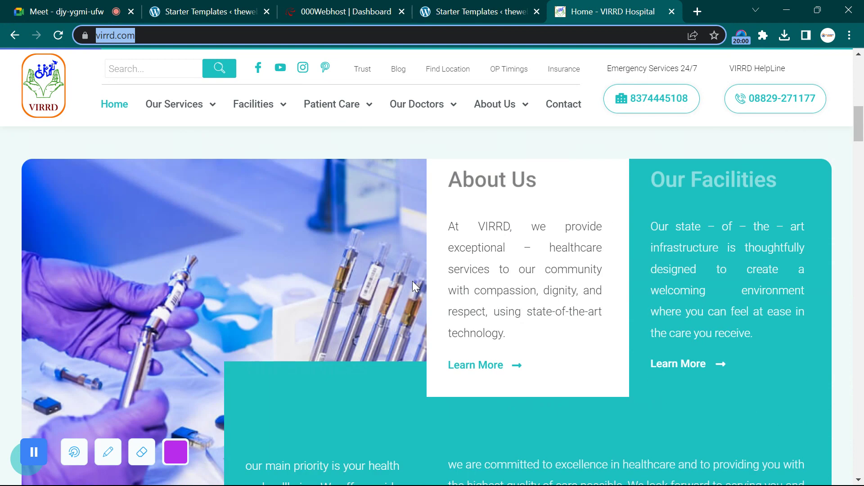
{"action": "scroll", "coordinate": [412, 282], "scroll_direction": "down", "scroll_amount": 8}
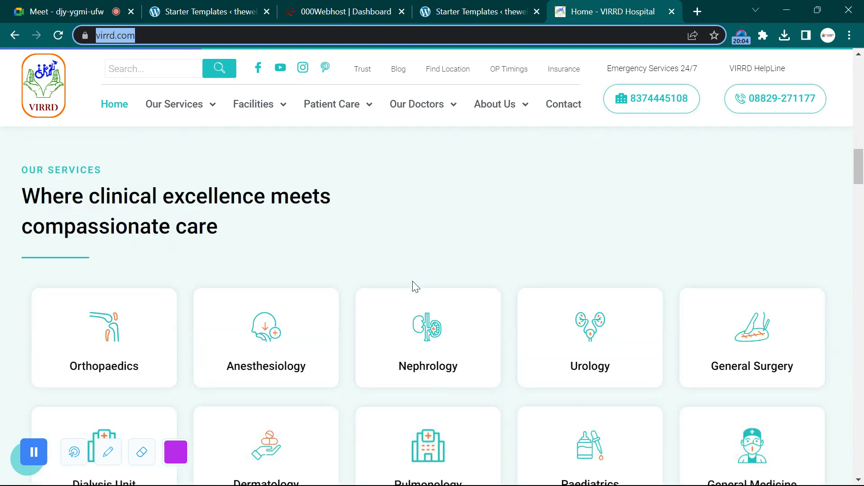
{"action": "scroll", "coordinate": [481, 267], "scroll_direction": "down", "scroll_amount": 1}
{"action": "scroll", "coordinate": [482, 266], "scroll_direction": "down", "scroll_amount": 1}
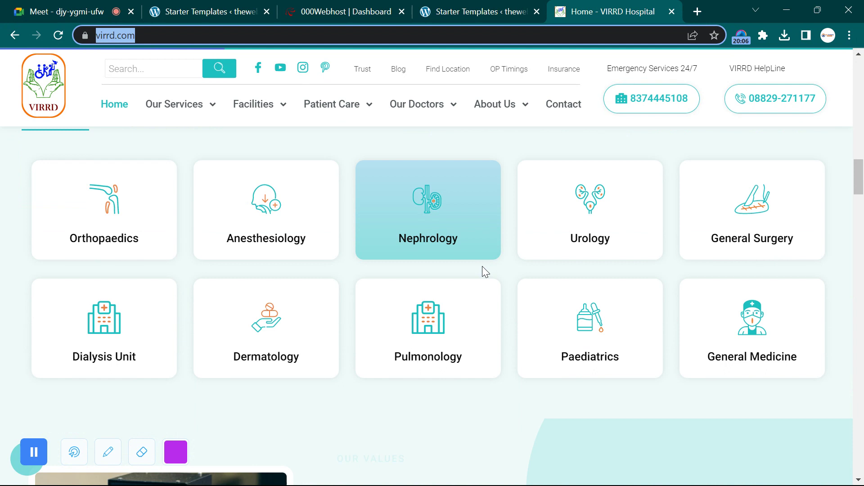
{"action": "scroll", "coordinate": [470, 300], "scroll_direction": "down", "scroll_amount": 2}
{"action": "scroll", "coordinate": [471, 300], "scroll_direction": "down", "scroll_amount": 6}
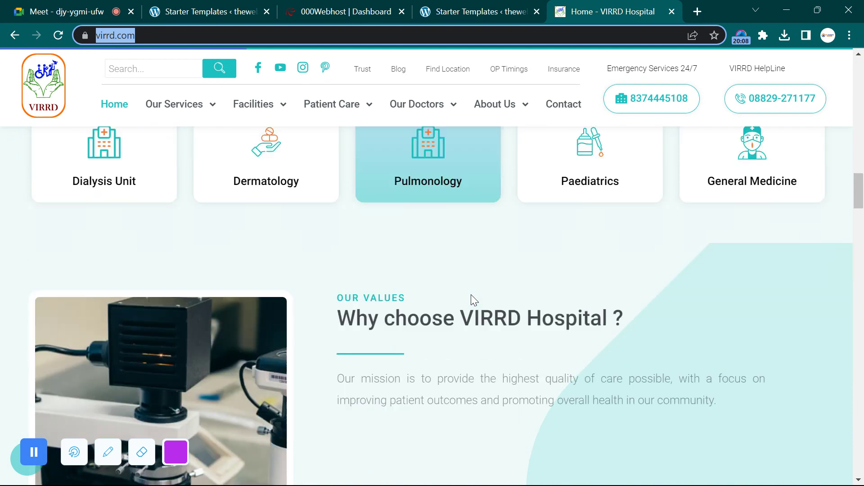
{"action": "scroll", "coordinate": [471, 295], "scroll_direction": "down", "scroll_amount": 2}
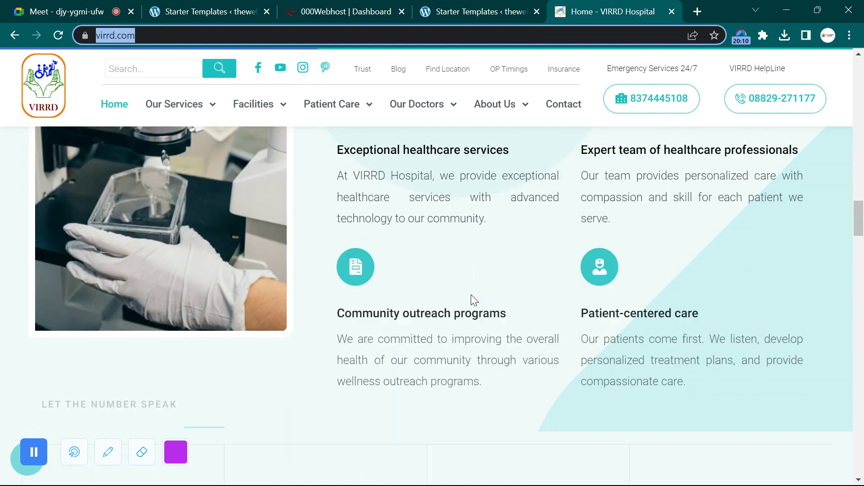
{"action": "scroll", "coordinate": [471, 295], "scroll_direction": "down", "scroll_amount": 3}
{"action": "scroll", "coordinate": [482, 290], "scroll_direction": "down", "scroll_amount": 2}
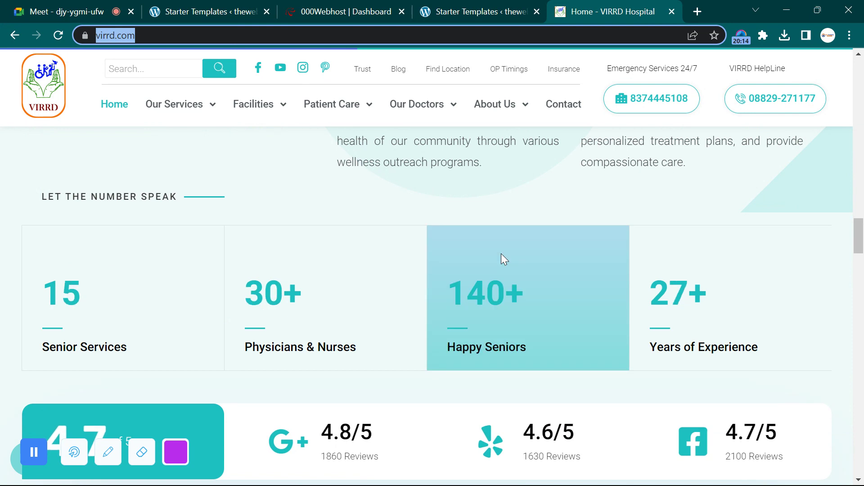
{"action": "scroll", "coordinate": [504, 259], "scroll_direction": "down", "scroll_amount": 6}
{"action": "scroll", "coordinate": [358, 302], "scroll_direction": "down", "scroll_amount": 3}
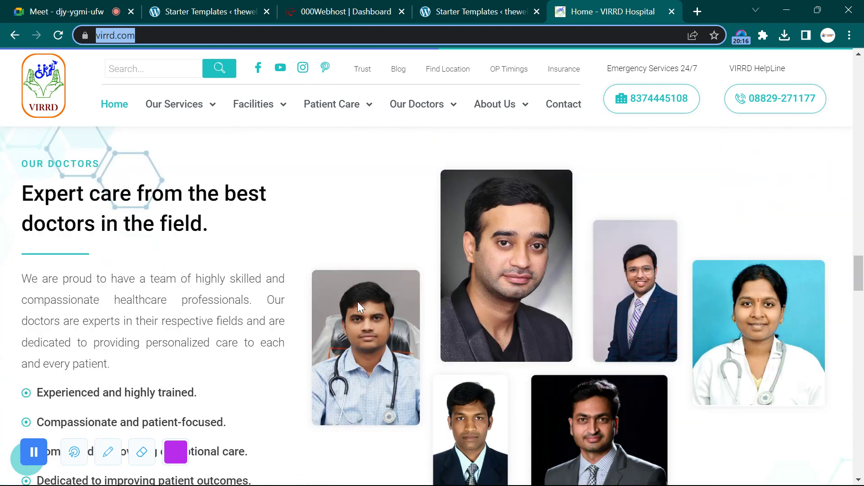
{"action": "scroll", "coordinate": [263, 340], "scroll_direction": "down", "scroll_amount": 3}
{"action": "scroll", "coordinate": [263, 342], "scroll_direction": "down", "scroll_amount": 6}
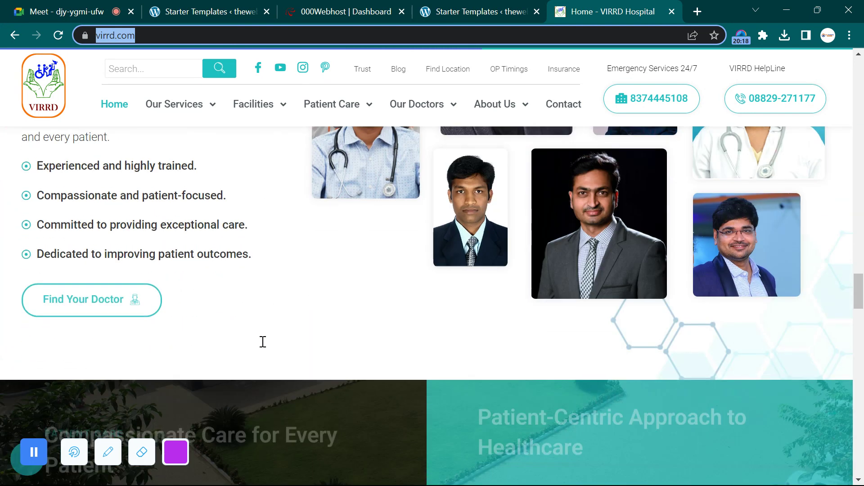
{"action": "scroll", "coordinate": [263, 343], "scroll_direction": "down", "scroll_amount": 5}
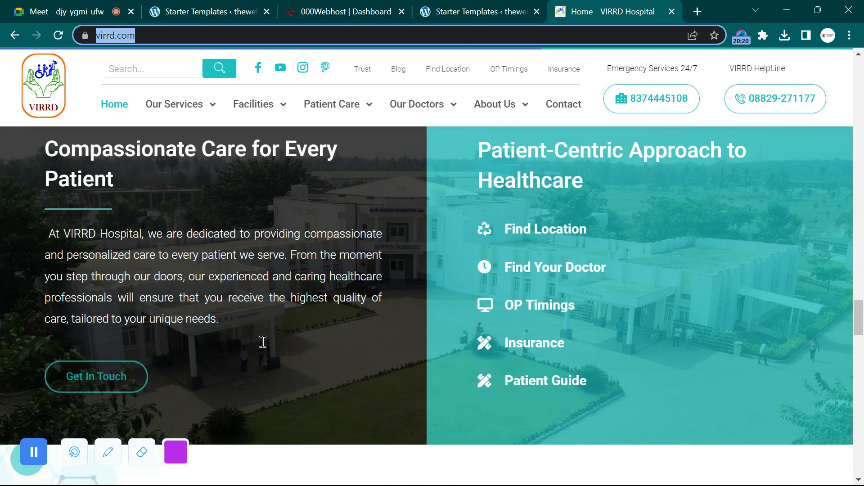
{"action": "scroll", "coordinate": [262, 342], "scroll_direction": "down", "scroll_amount": 2}
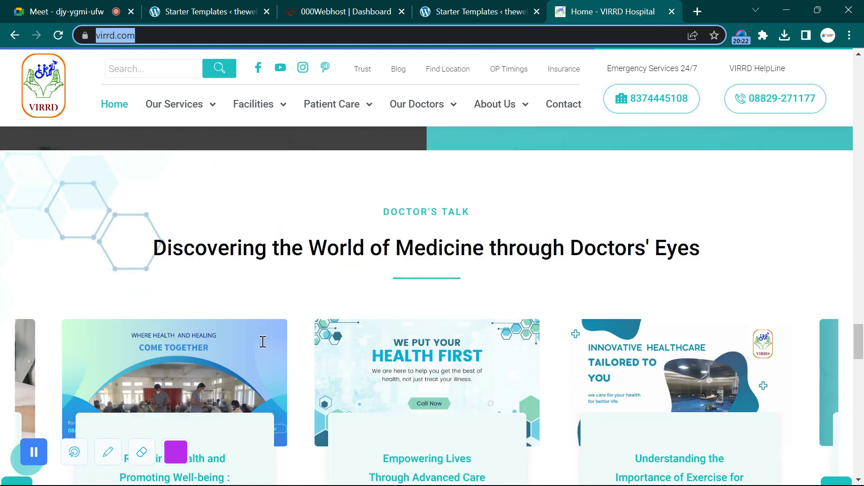
{"action": "scroll", "coordinate": [263, 342], "scroll_direction": "down", "scroll_amount": 2}
{"action": "scroll", "coordinate": [365, 350], "scroll_direction": "down", "scroll_amount": 3}
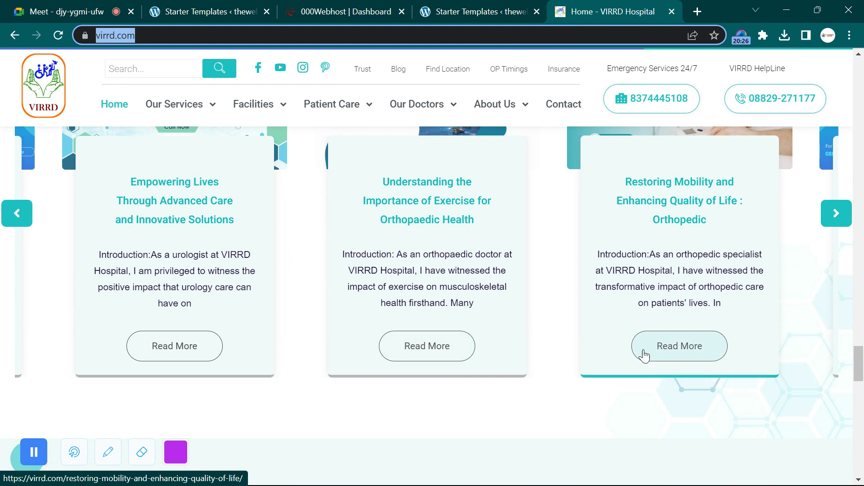
{"action": "scroll", "coordinate": [558, 440], "scroll_direction": "up", "scroll_amount": 3}
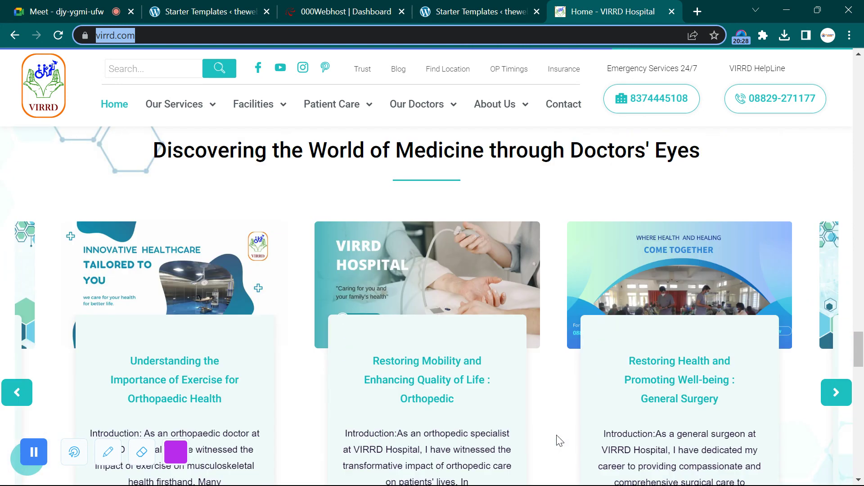
{"action": "scroll", "coordinate": [559, 440], "scroll_direction": "up", "scroll_amount": 2}
{"action": "scroll", "coordinate": [559, 440], "scroll_direction": "down", "scroll_amount": 10}
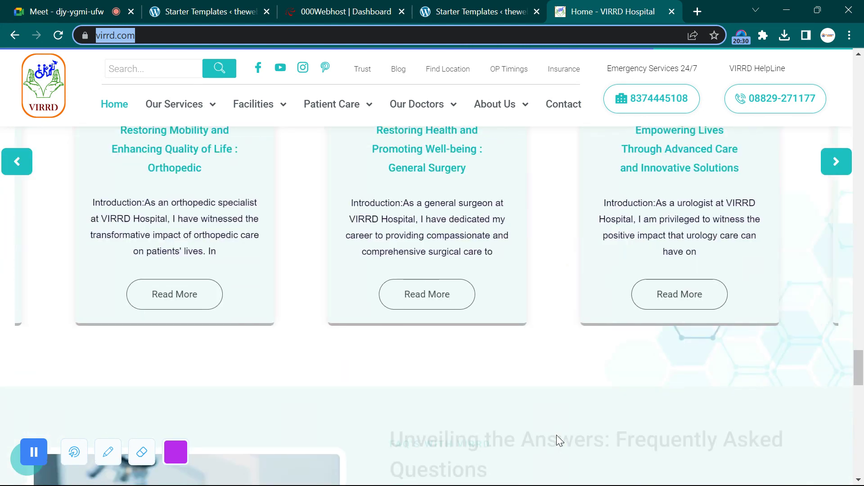
{"action": "scroll", "coordinate": [557, 435], "scroll_direction": "down", "scroll_amount": 3}
{"action": "scroll", "coordinate": [557, 436], "scroll_direction": "down", "scroll_amount": 8}
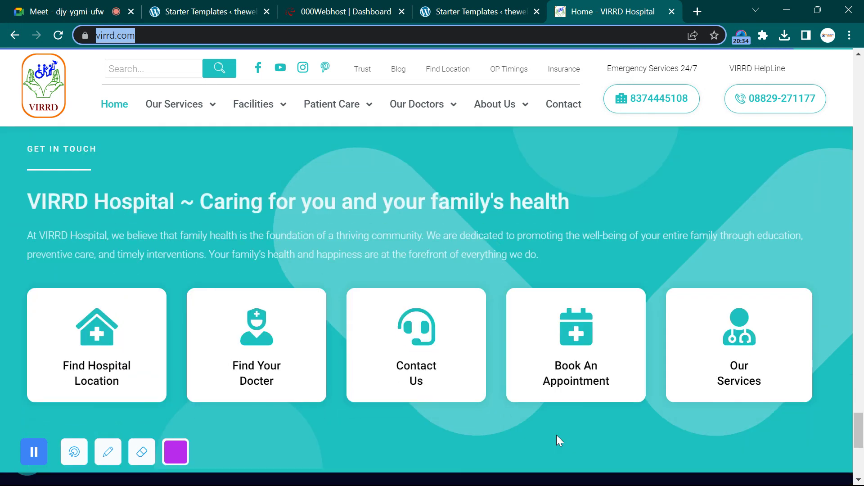
{"action": "scroll", "coordinate": [557, 434], "scroll_direction": "down", "scroll_amount": 7}
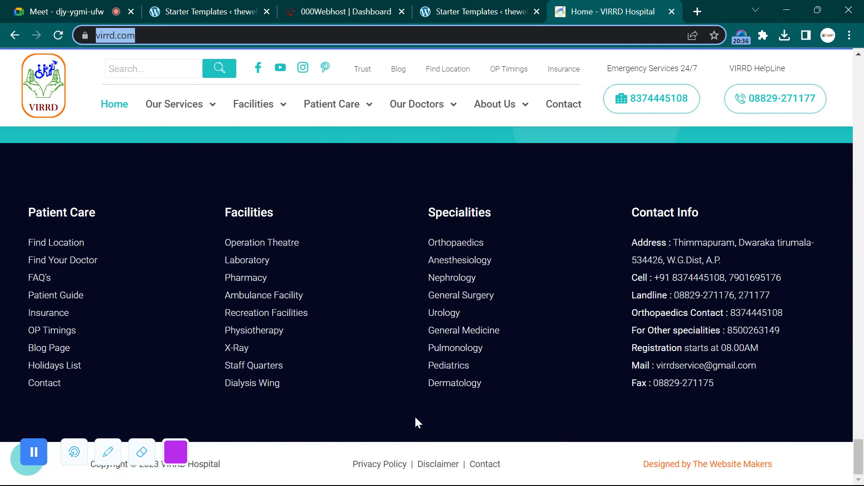
{"action": "left_click_drag", "start_coordinate": [643, 468], "coordinate": [780, 471]}
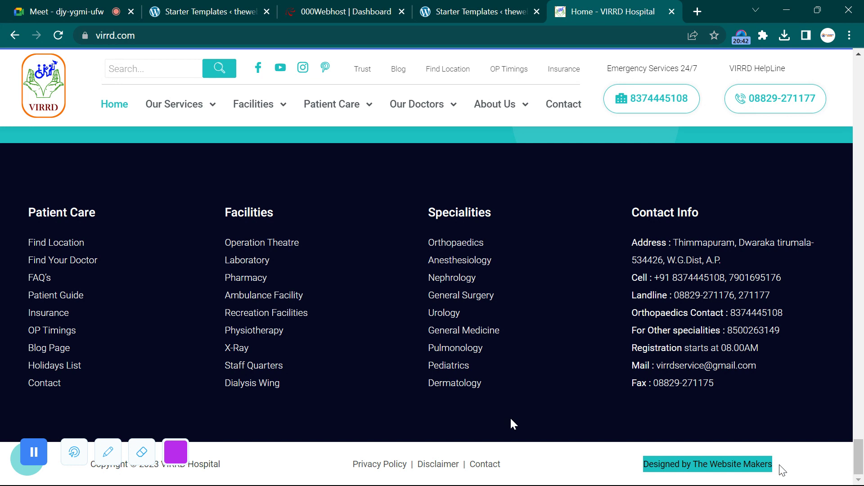
- Preview the Our Services, Facilities and Patient Care menus on the VIRRD home page
{"action": "scroll", "coordinate": [597, 376], "scroll_direction": "up", "scroll_amount": 20}
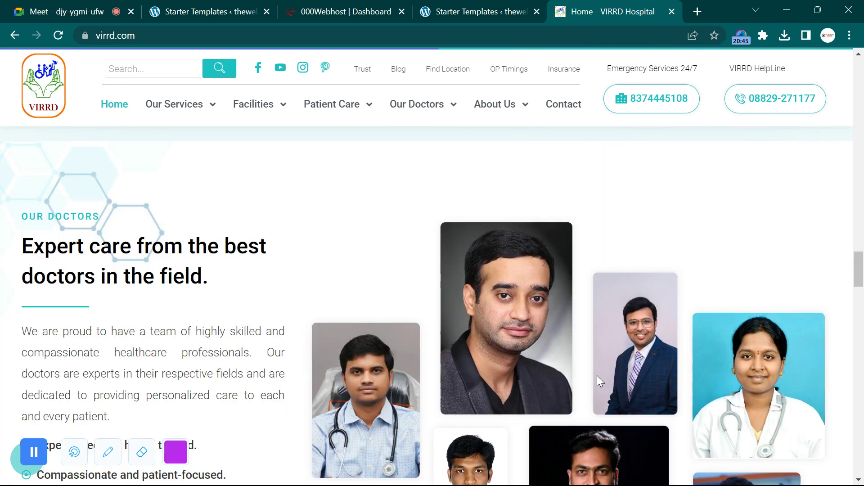
{"action": "scroll", "coordinate": [597, 375], "scroll_direction": "up", "scroll_amount": 10}
{"action": "mouse_move", "coordinate": [175, 110]}
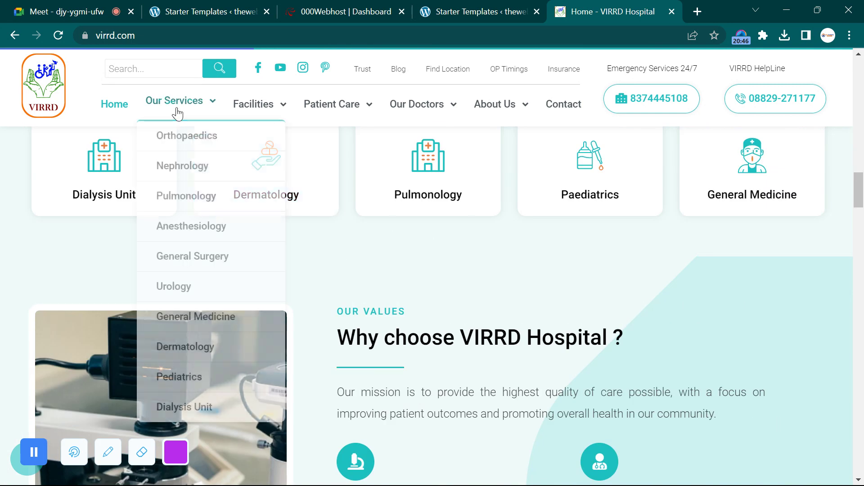
{"action": "mouse_move", "coordinate": [259, 103]}
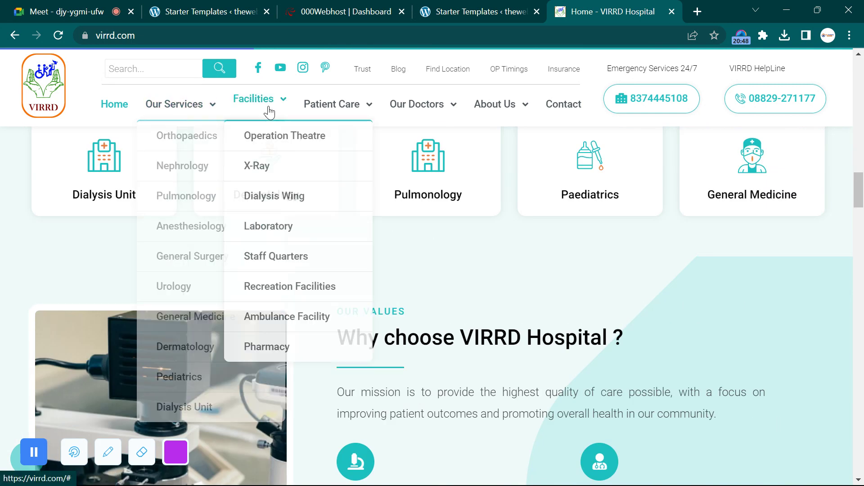
{"action": "mouse_move", "coordinate": [335, 103]}
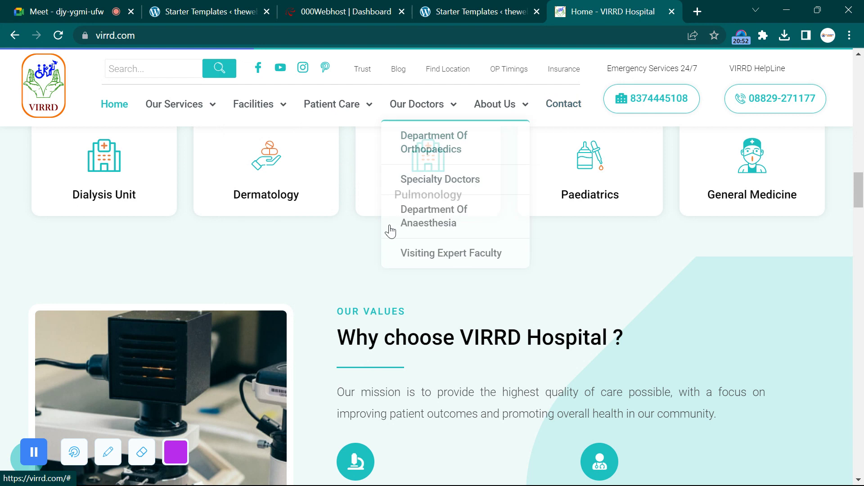
- Browse the home page further, then switch to the Google Meet call tab
{"action": "scroll", "coordinate": [393, 275], "scroll_direction": "up", "scroll_amount": 4}
{"action": "scroll", "coordinate": [390, 269], "scroll_direction": "up", "scroll_amount": 10}
{"action": "scroll", "coordinate": [390, 270], "scroll_direction": "down", "scroll_amount": 4}
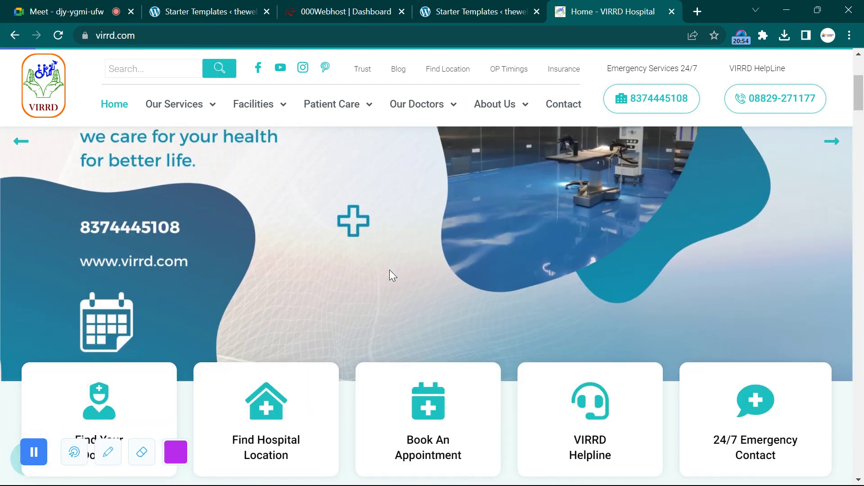
{"action": "scroll", "coordinate": [390, 269], "scroll_direction": "up", "scroll_amount": 4}
{"action": "scroll", "coordinate": [389, 269], "scroll_direction": "down", "scroll_amount": 3}
{"action": "scroll", "coordinate": [390, 271], "scroll_direction": "down", "scroll_amount": 5}
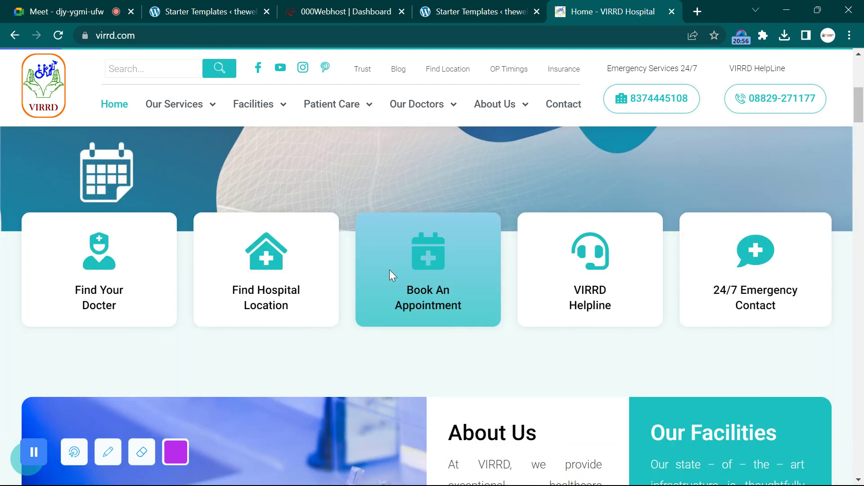
{"action": "scroll", "coordinate": [488, 299], "scroll_direction": "down", "scroll_amount": 5}
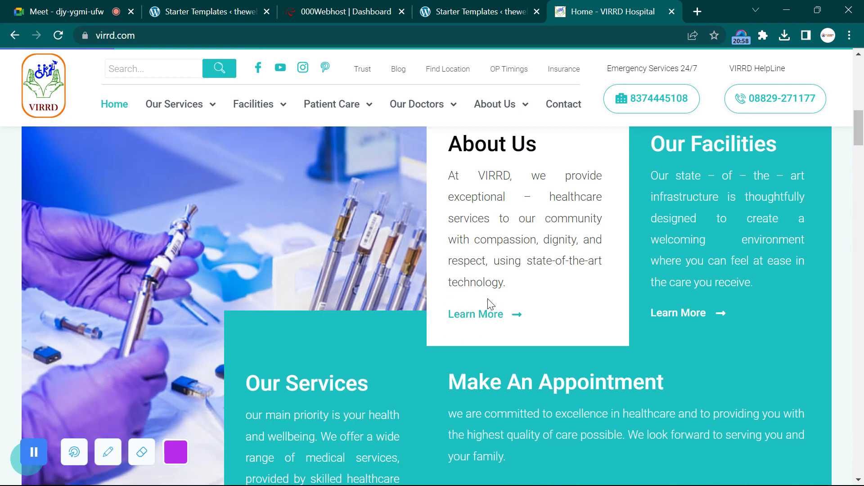
{"action": "scroll", "coordinate": [487, 298], "scroll_direction": "up", "scroll_amount": 10}
{"action": "scroll", "coordinate": [487, 298], "scroll_direction": "down", "scroll_amount": 12}
{"action": "scroll", "coordinate": [487, 298], "scroll_direction": "down", "scroll_amount": 20}
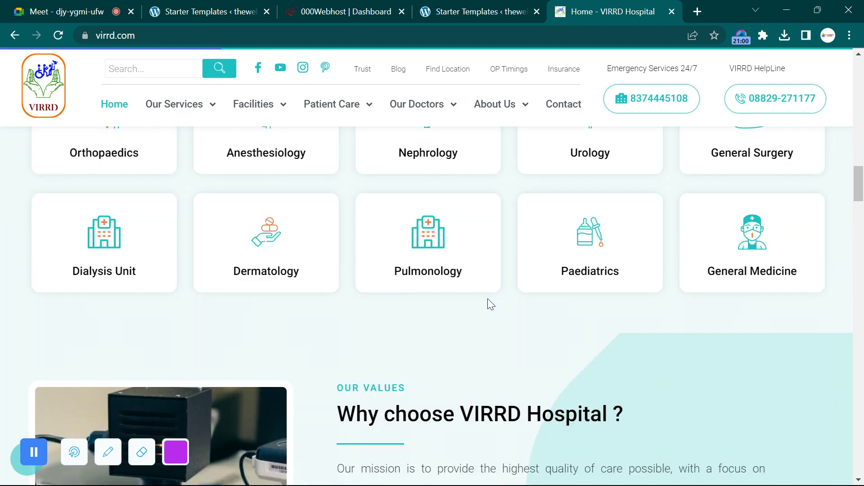
{"action": "scroll", "coordinate": [488, 298], "scroll_direction": "up", "scroll_amount": 15}
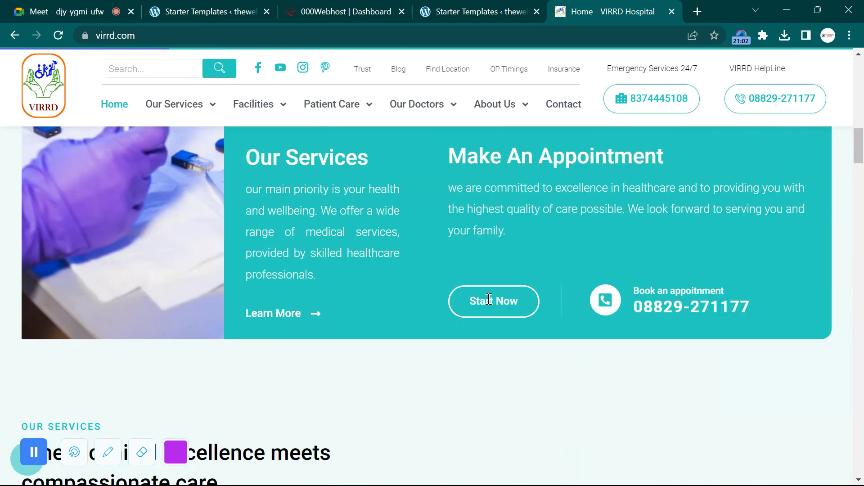
{"action": "scroll", "coordinate": [231, 337], "scroll_direction": "up", "scroll_amount": 5}
{"action": "scroll", "coordinate": [231, 337], "scroll_direction": "down", "scroll_amount": 8}
{"action": "scroll", "coordinate": [230, 337], "scroll_direction": "up", "scroll_amount": 6}
{"action": "scroll", "coordinate": [230, 337], "scroll_direction": "up", "scroll_amount": 10}
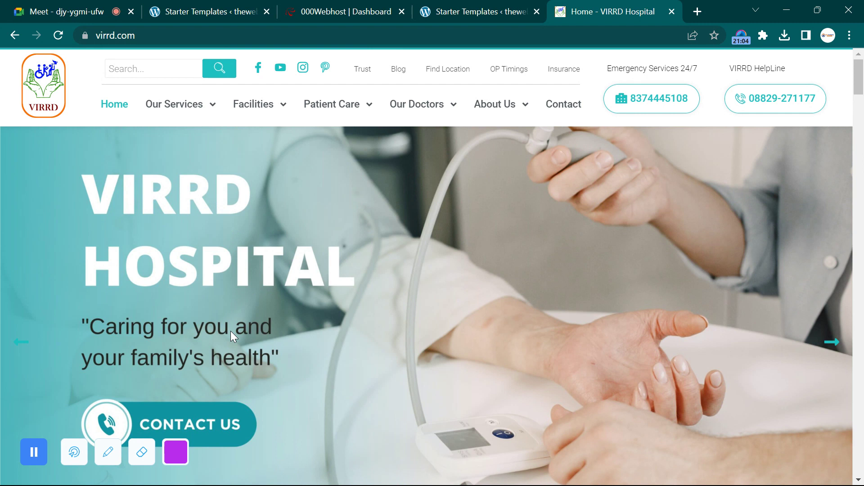
{"action": "left_click", "coordinate": [83, 6]}
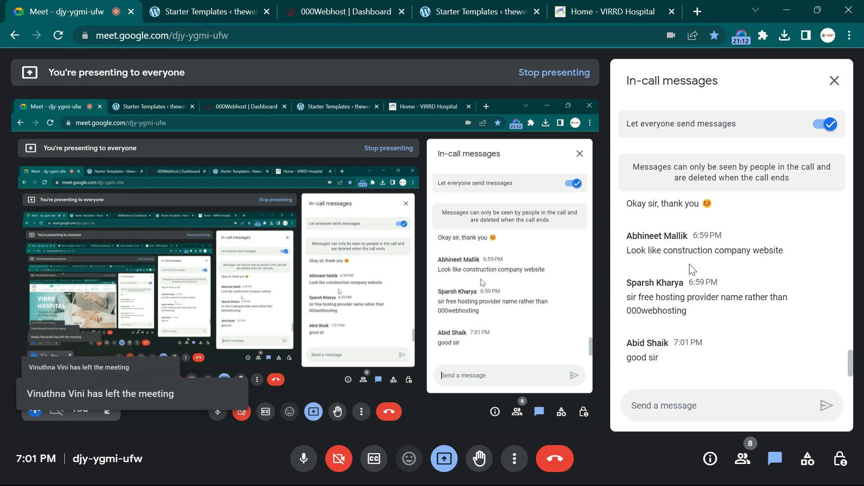
- Return to the VIRRD Hospital tab and scroll down the home page
{"action": "left_click", "coordinate": [623, 9]}
{"action": "scroll", "coordinate": [513, 401], "scroll_direction": "down", "scroll_amount": 10}
{"action": "scroll", "coordinate": [514, 402], "scroll_direction": "down", "scroll_amount": 12}
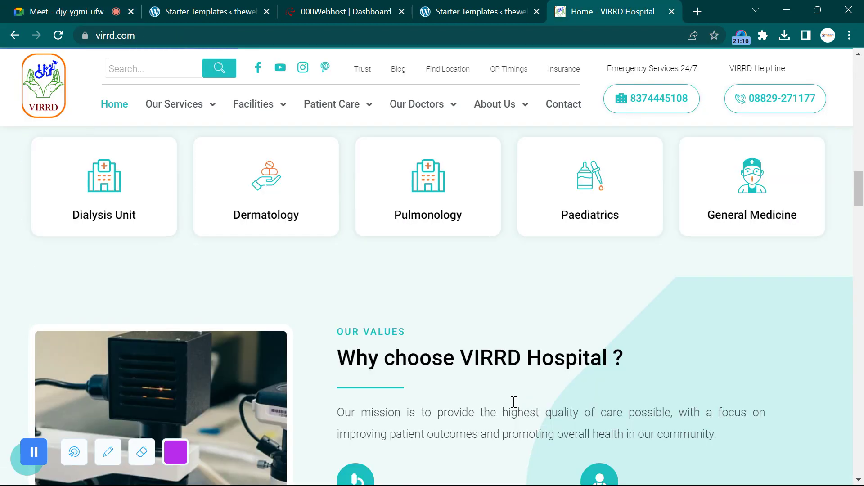
{"action": "scroll", "coordinate": [514, 401], "scroll_direction": "down", "scroll_amount": 18}
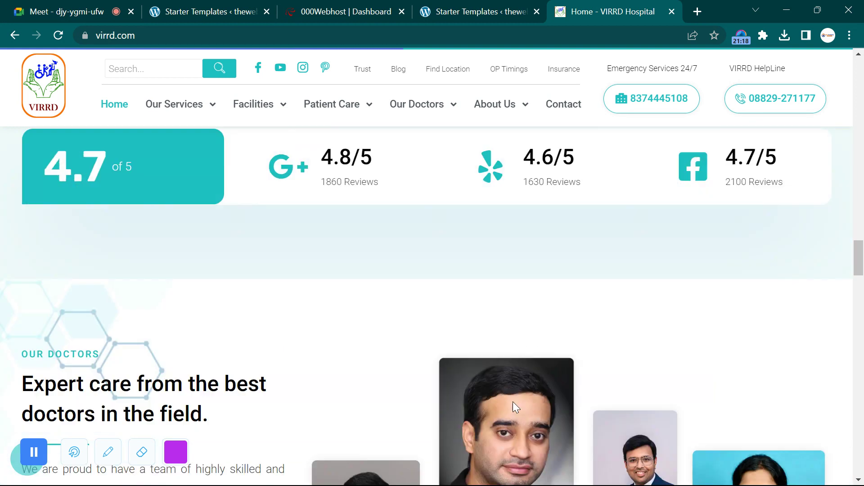
{"action": "scroll", "coordinate": [514, 402], "scroll_direction": "down", "scroll_amount": 7}
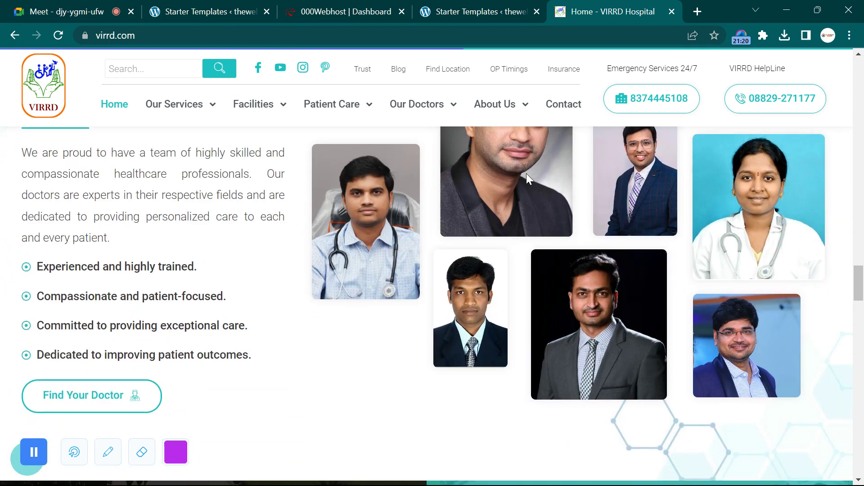
- Open the Contact page and scroll through its query form, location map and footer
{"action": "left_click", "coordinate": [560, 109]}
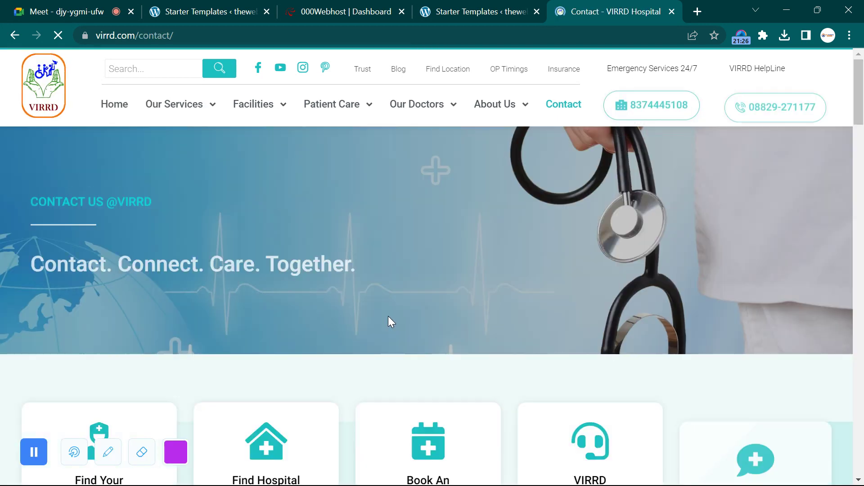
{"action": "scroll", "coordinate": [388, 316], "scroll_direction": "down", "scroll_amount": 8}
{"action": "scroll", "coordinate": [389, 316], "scroll_direction": "down", "scroll_amount": 10}
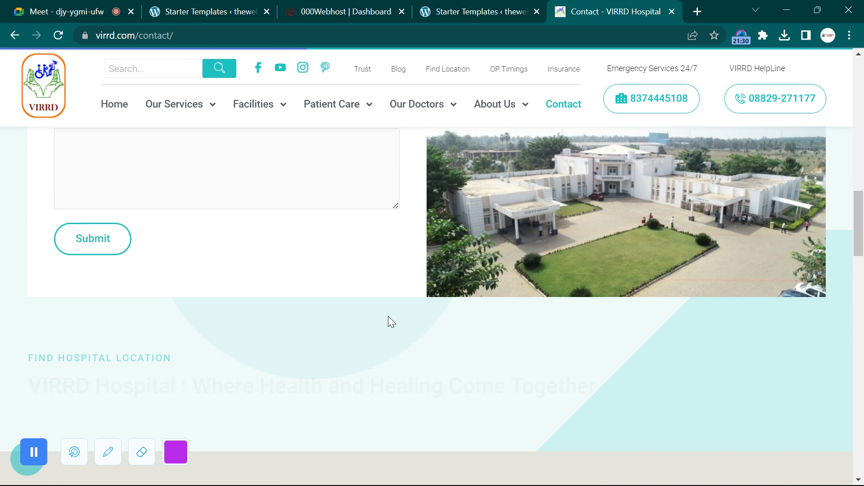
{"action": "scroll", "coordinate": [388, 316], "scroll_direction": "down", "scroll_amount": 6}
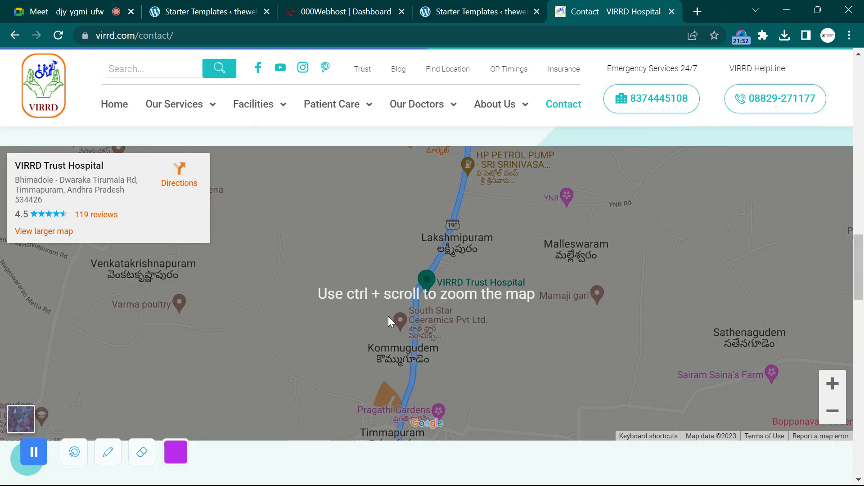
{"action": "scroll", "coordinate": [388, 316], "scroll_direction": "down", "scroll_amount": 14}
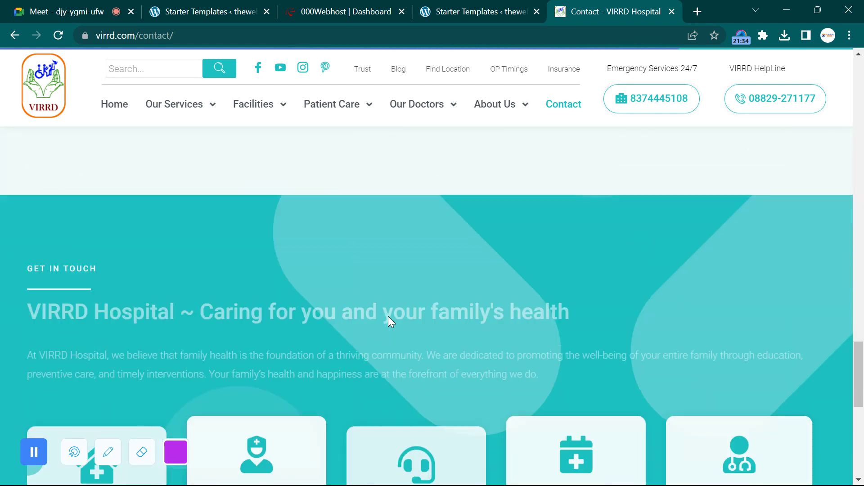
{"action": "scroll", "coordinate": [388, 316], "scroll_direction": "down", "scroll_amount": 10}
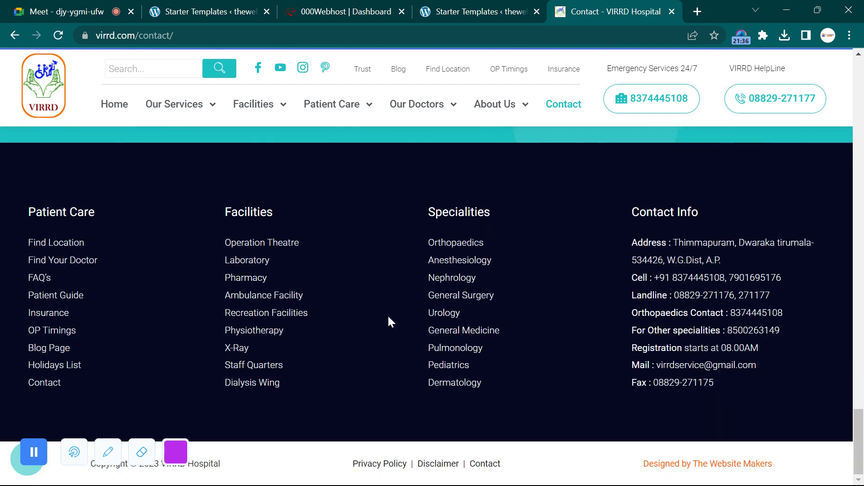
- Switch back to the Google Meet call to read the new 'Superb sir' message
{"action": "left_click", "coordinate": [56, 10]}
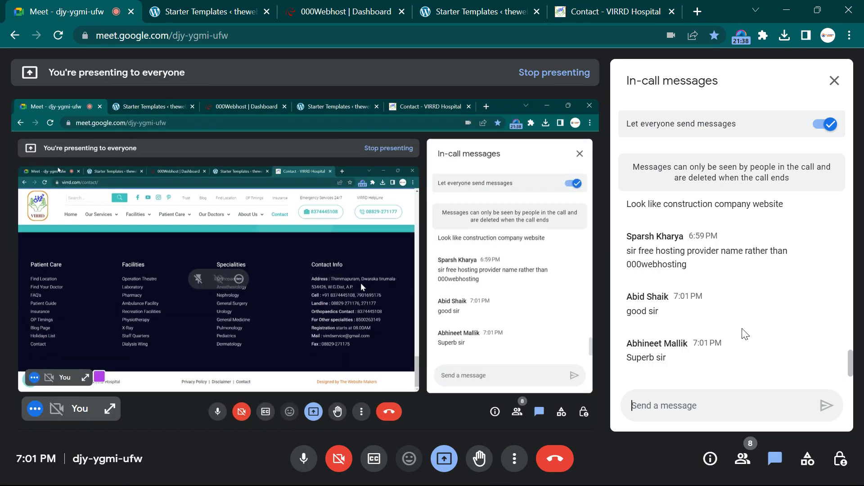